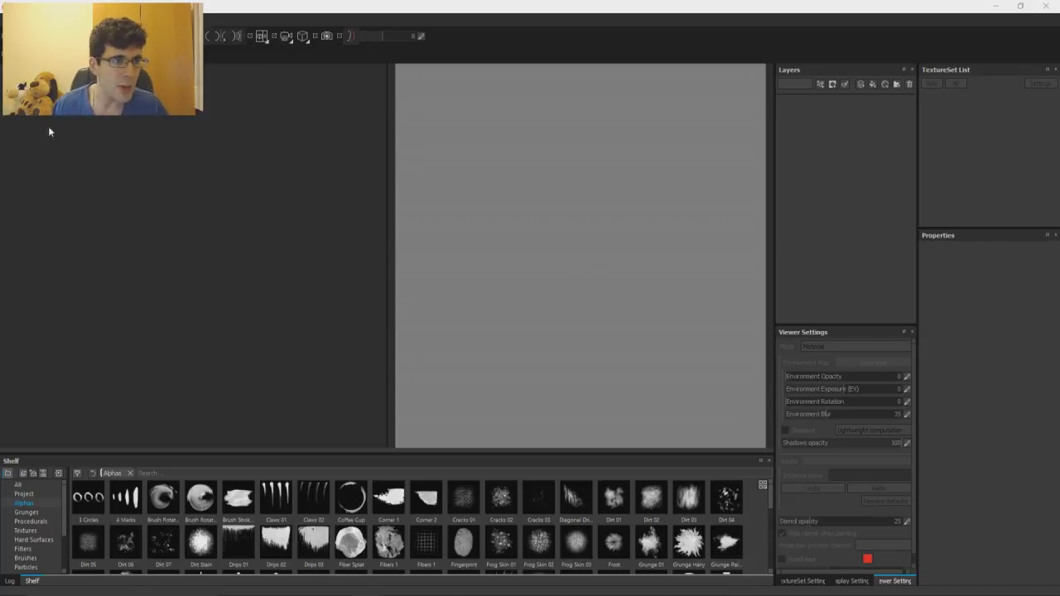
Step: Start a new project with LEGO_Completo.obj from the Curso BASICO PVJuego OBJ folder as its mesh
left_click(14, 19)
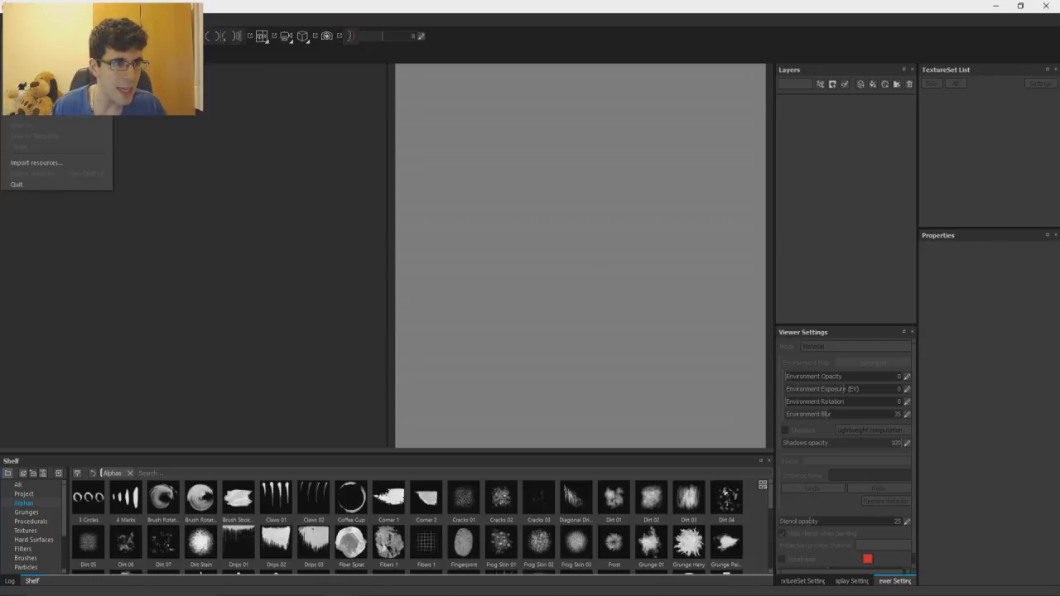
left_click(22, 32)
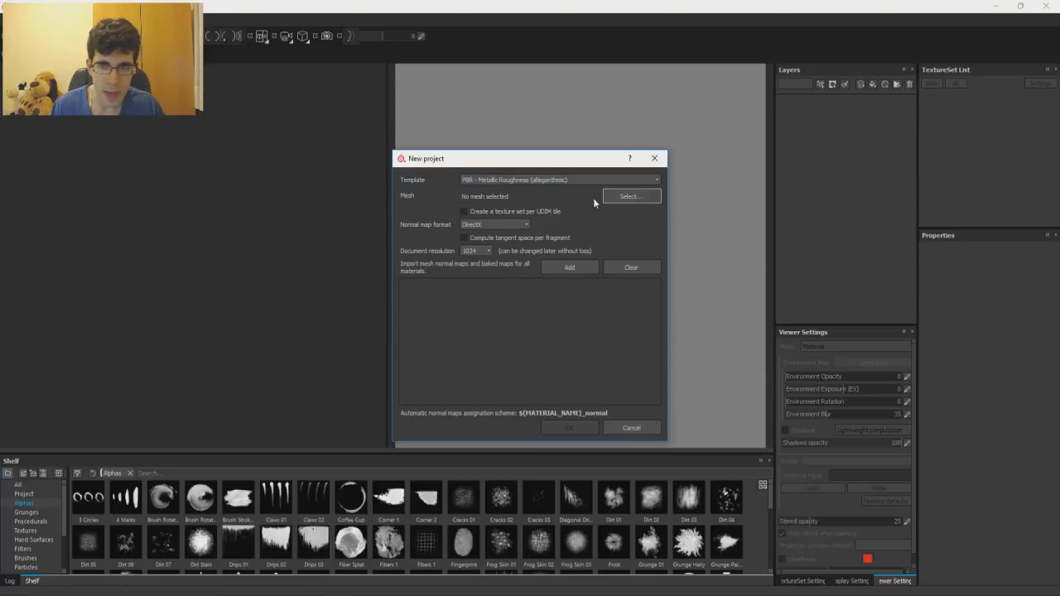
left_click(631, 196)
scroll(439, 278, "up", 2)
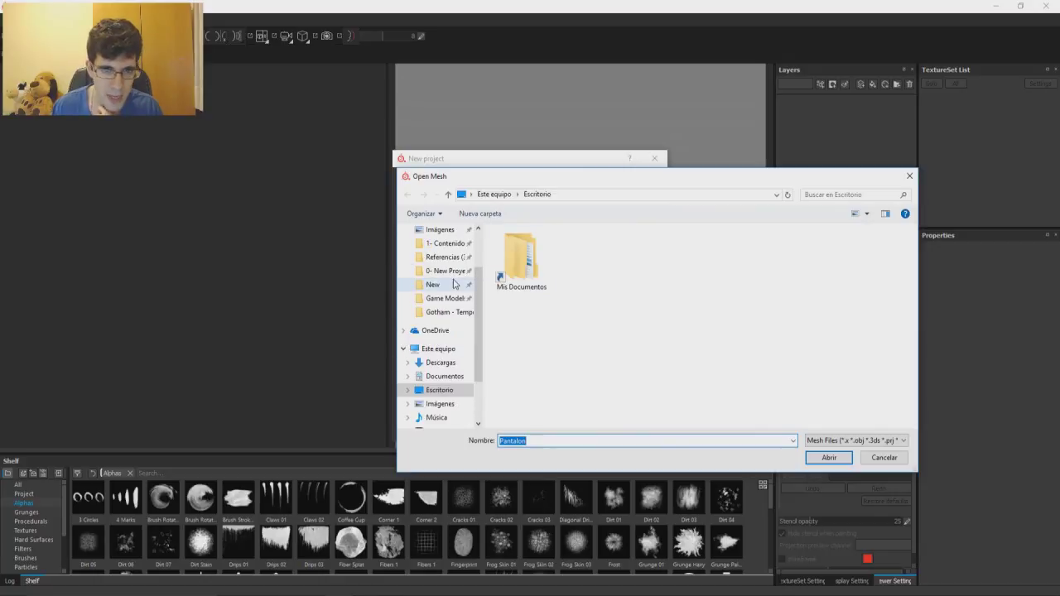
left_click(439, 271)
double_click(529, 247)
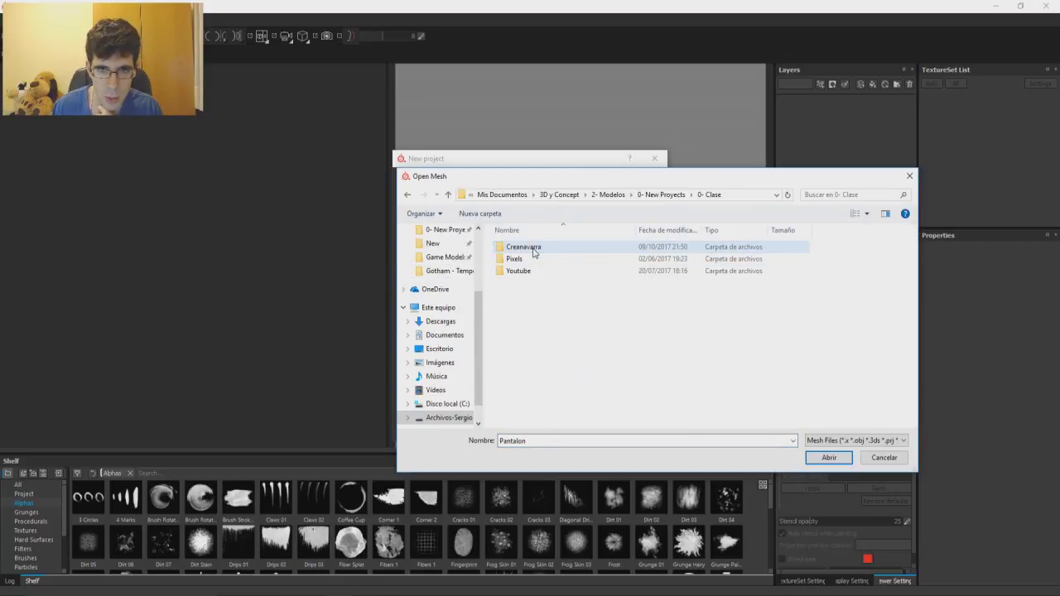
double_click(529, 271)
double_click(539, 251)
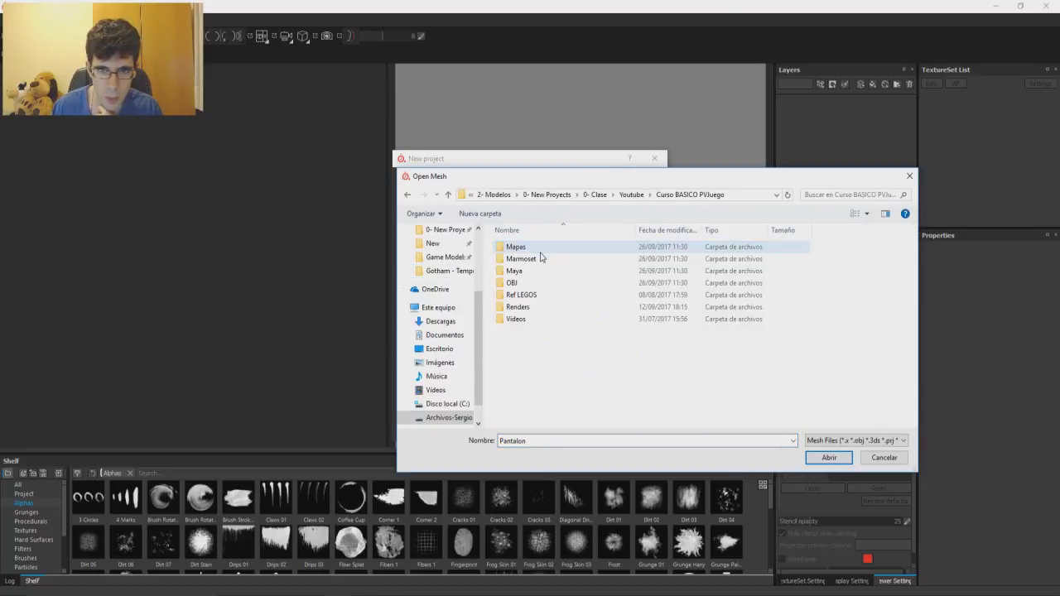
left_click(539, 283)
double_click(539, 283)
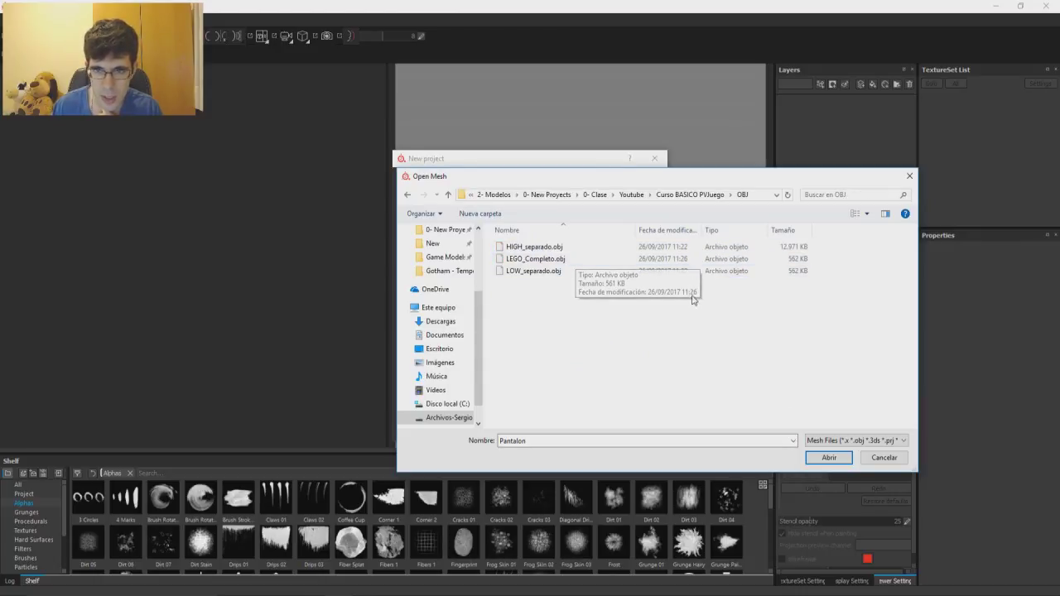
left_click(572, 260)
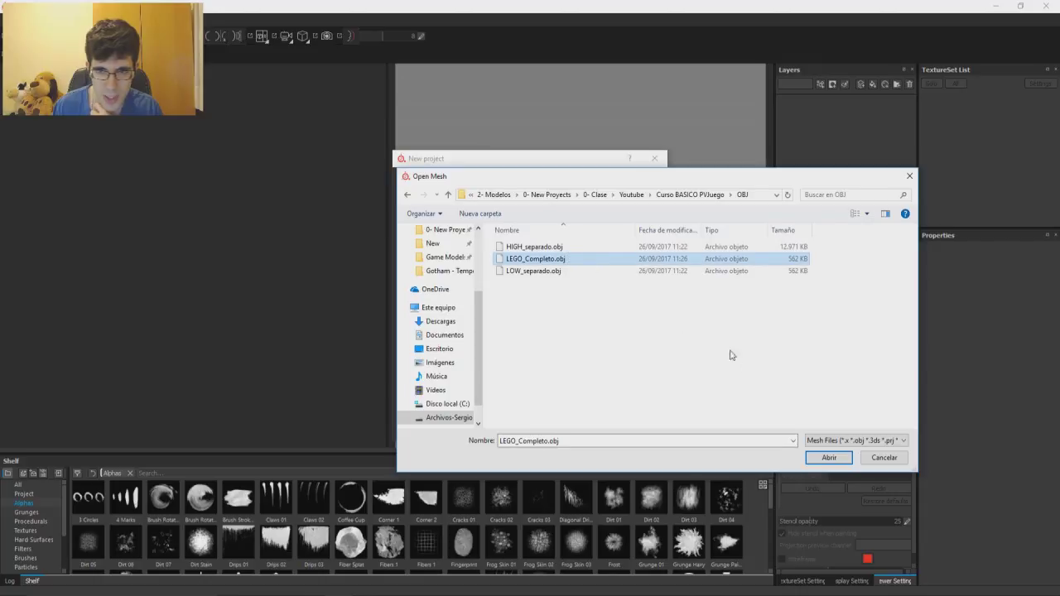
left_click(809, 455)
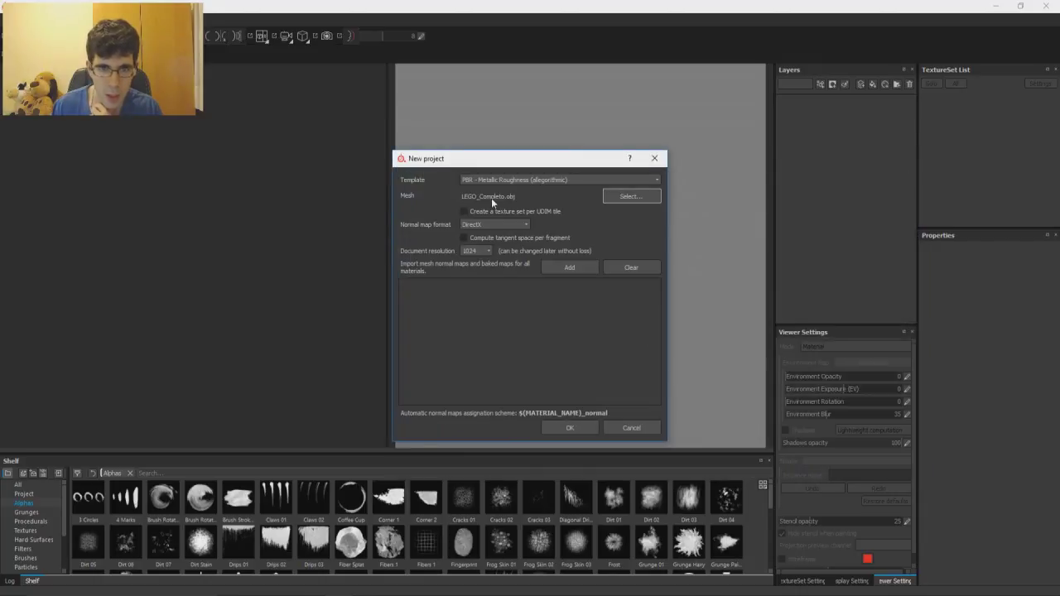
Step: Import all six baked initialShadingGroup maps from the Mapas folder and create the project
left_click(571, 268)
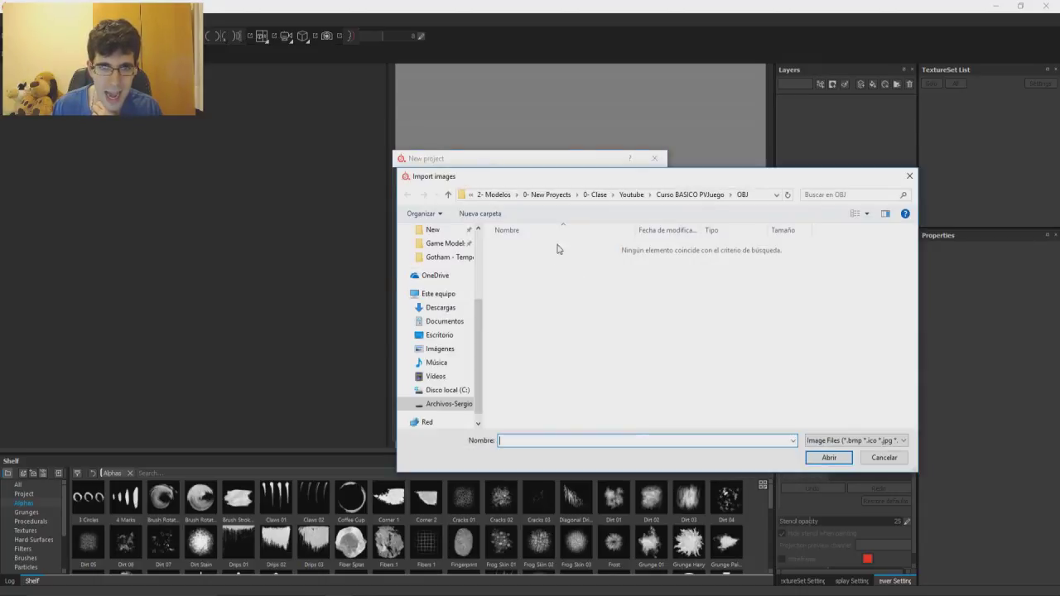
left_click(682, 196)
double_click(535, 244)
left_click_drag(519, 322, 818, 254)
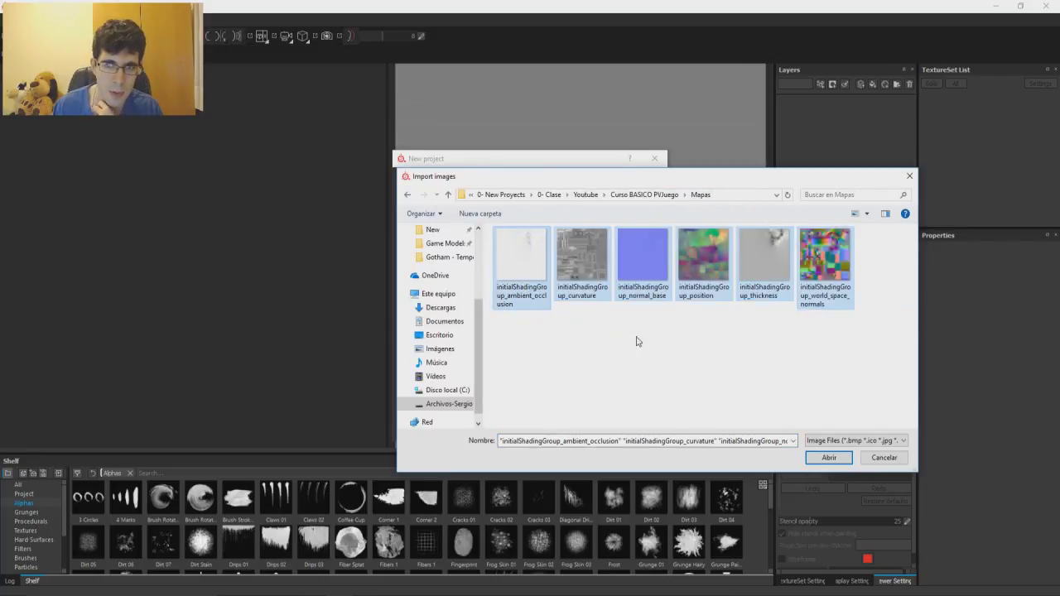
left_click(815, 457)
left_click(585, 427)
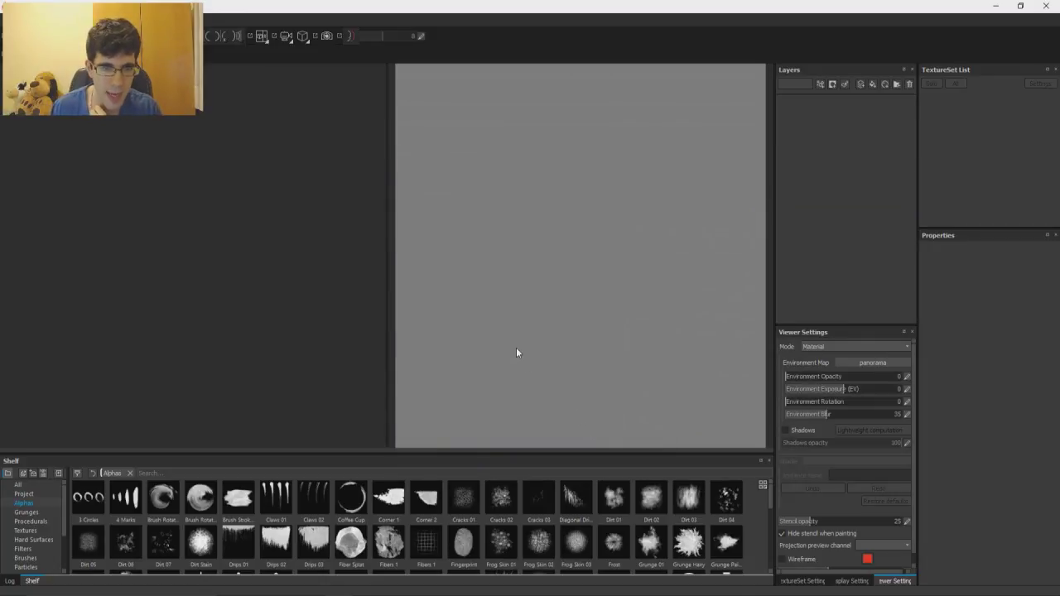
Step: Examine the loaded LEGO figure from several angles to check its geometry and shading
mouse_move(260, 203)
left_mouse_down("alt")
mouse_move(47, 201)
mouse_move(261, 238)
mouse_move(203, 242)
left_mouse_up("alt")
right_click_drag(203, 242, 255, 300, "alt")
left_click_drag(255, 299, 277, 299, "alt")
right_click_drag(276, 299, 288, 250, "alt")
left_click_drag(289, 251, 376, 260, "alt")
left_click_drag(289, 312, 127, 309, "alt")
left_click_drag(198, 307, 206, 258, "alt")
left_click_drag(269, 276, 265, 262, "alt")
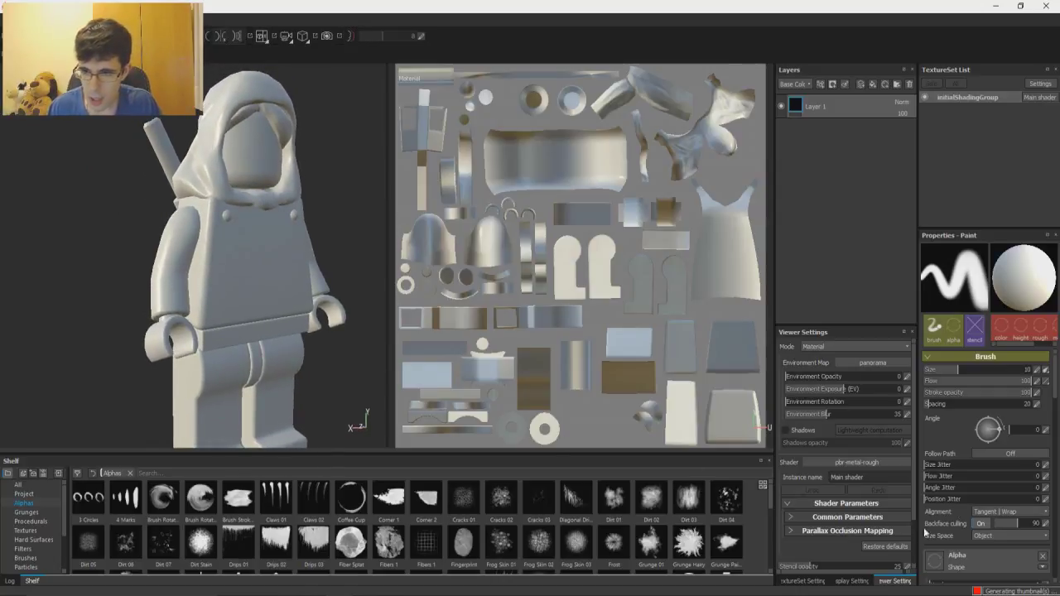
mouse_move(284, 299)
left_mouse_down("alt")
mouse_move(224, 326)
mouse_move(322, 327)
mouse_move(267, 303)
left_mouse_up("alt")
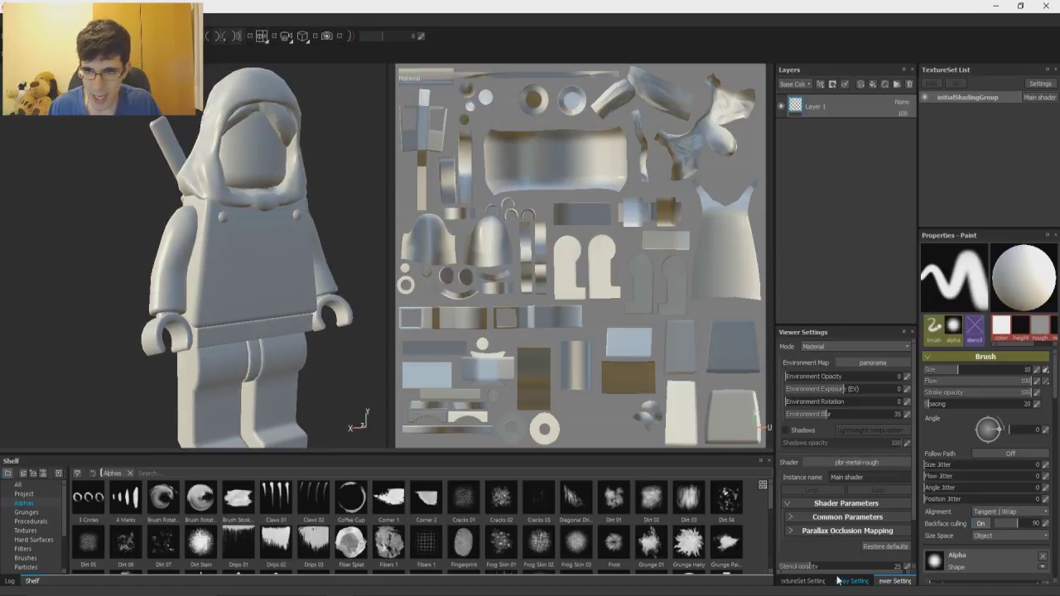
Step: Review the additional maps assigned in the texture set settings and compare them with the shading on the figure's hood
left_click(799, 581)
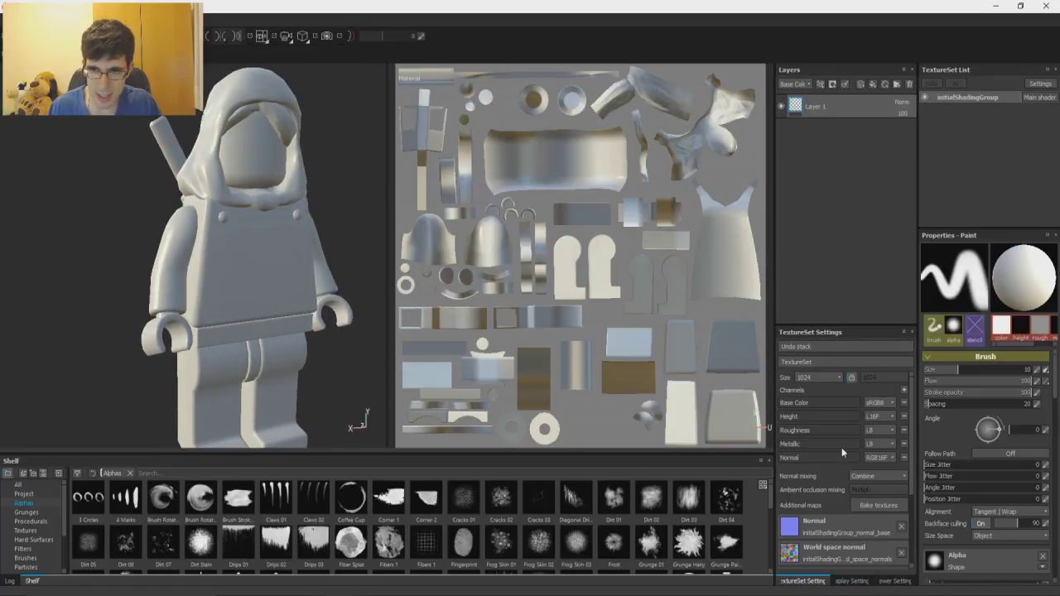
scroll(835, 506, "down", 3)
left_click_drag(162, 217, 219, 265, "alt")
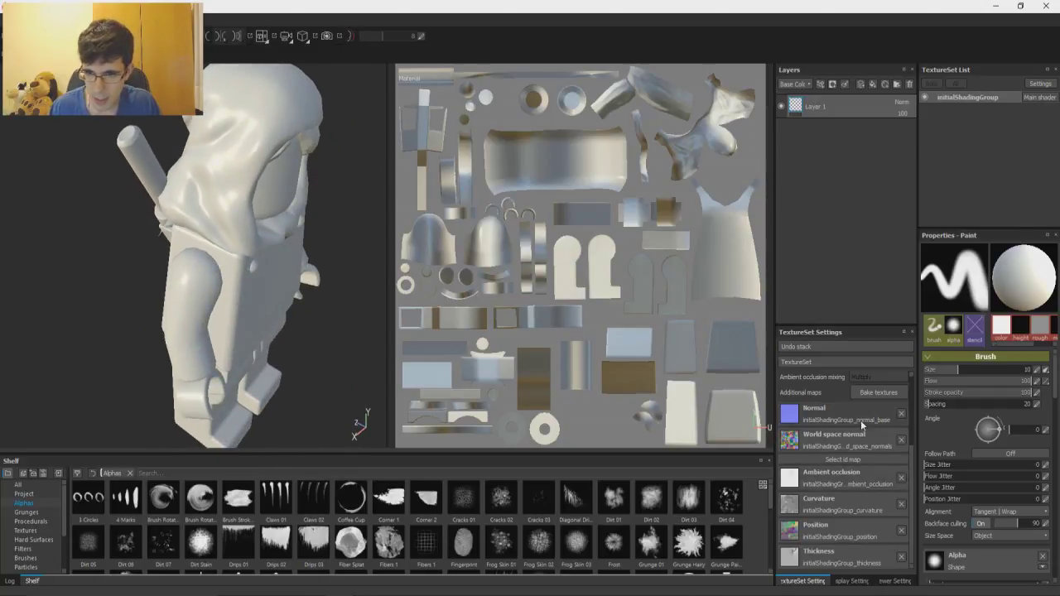
mouse_move(324, 251)
left_mouse_down("alt")
mouse_move(169, 271)
mouse_move(248, 291)
left_mouse_up("alt")
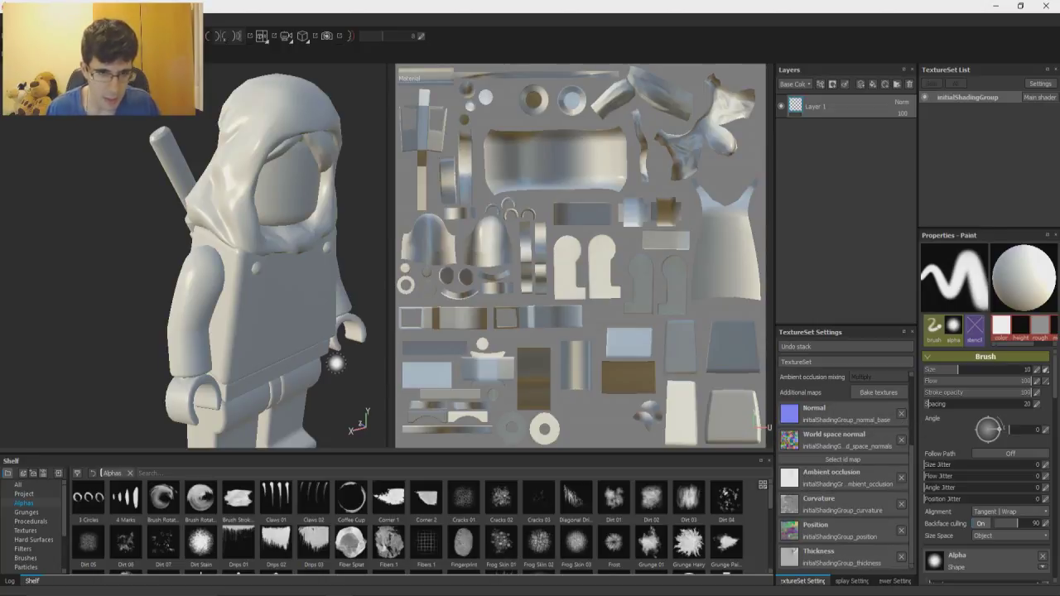
left_click_drag(341, 361, 320, 331, "alt")
right_click_drag(251, 181, 252, 265, "alt")
middle_click_drag(253, 265, 251, 307, "alt")
left_click_drag(250, 307, 339, 327, "alt")
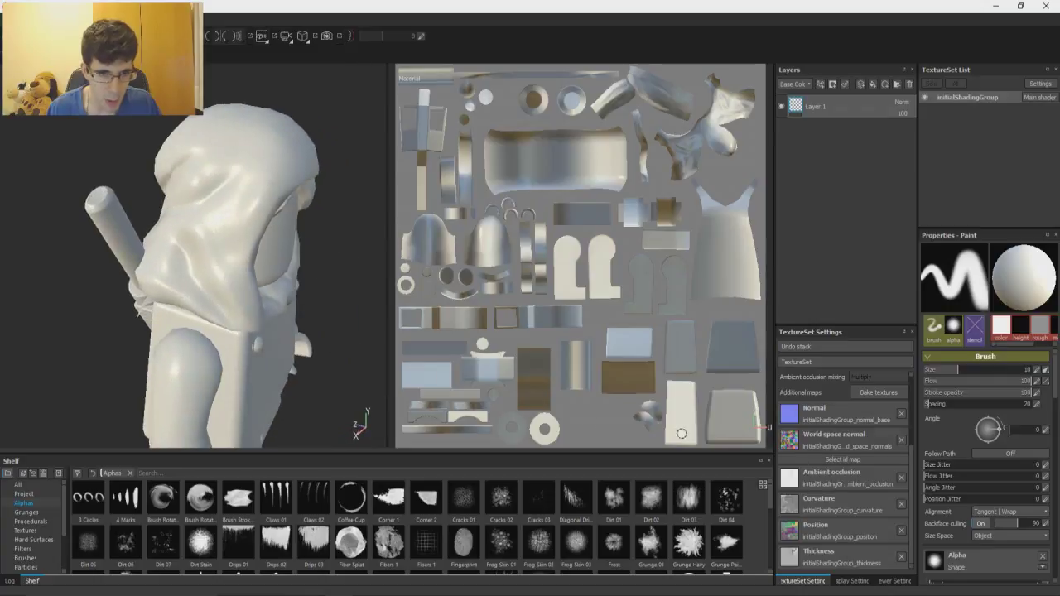
Step: Remove the normal map from the texture set and reassign initialShadingGroup_normal_base in its place
left_click(901, 415)
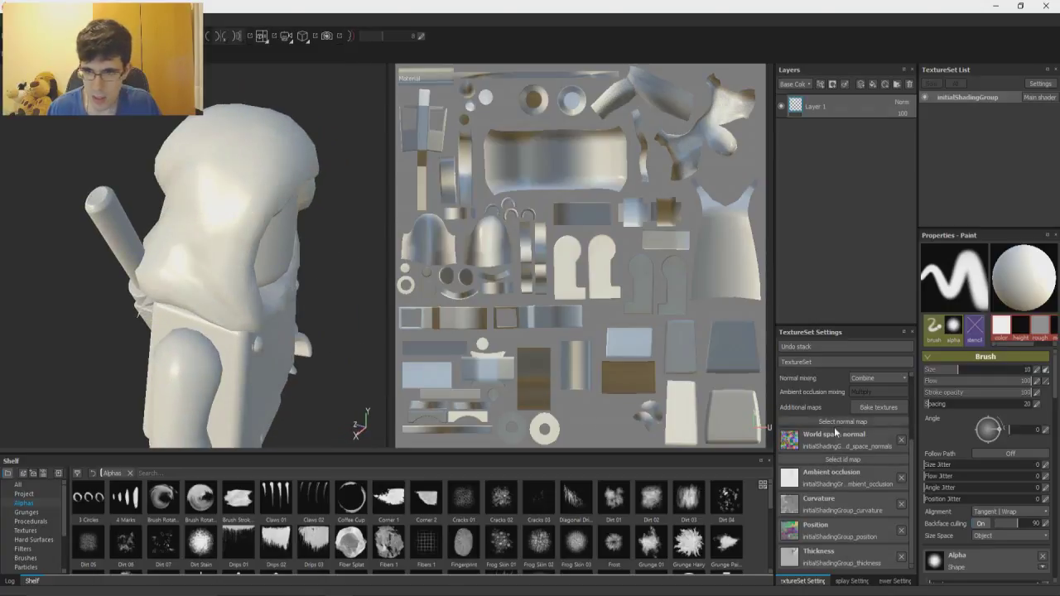
left_click(834, 422)
left_click(908, 454)
mouse_move(281, 294)
left_mouse_down("alt")
mouse_move(219, 298)
mouse_move(273, 301)
left_mouse_up("alt")
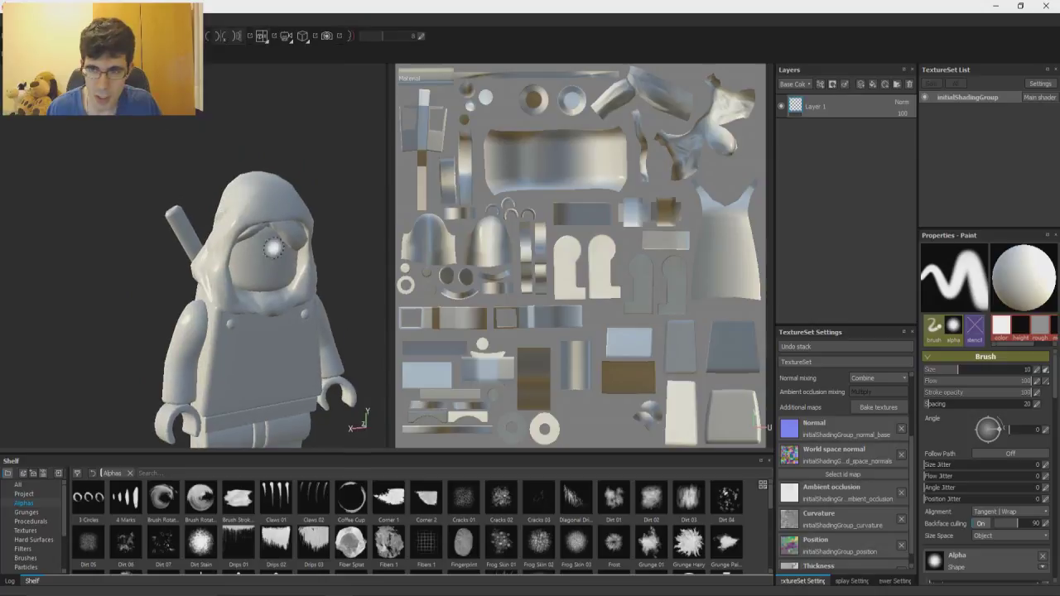
left_click(845, 425)
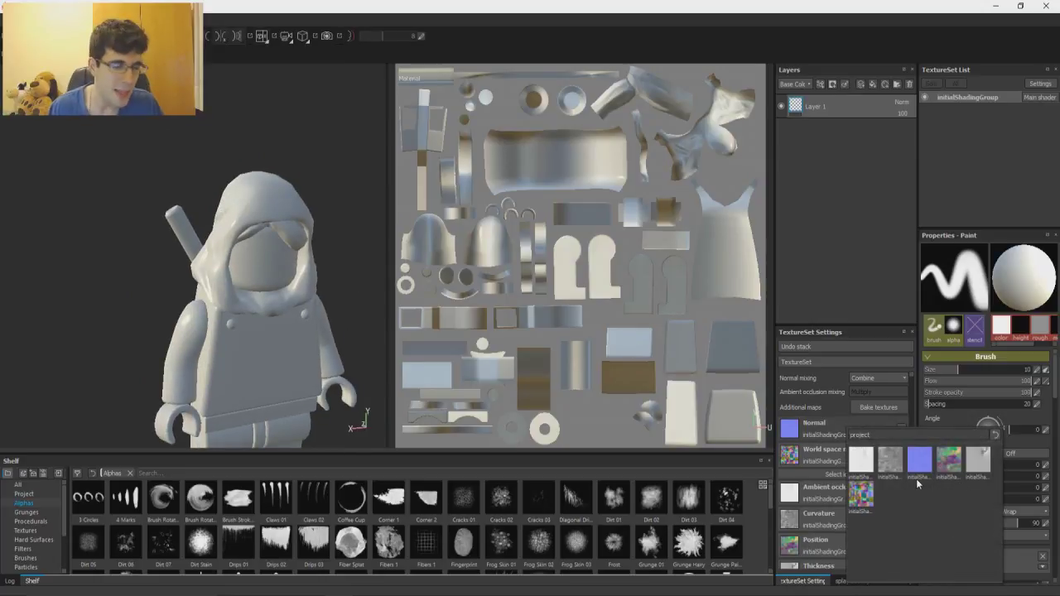
left_click(454, 5)
Step: Rotate the environment lighting so it illuminates the front of the LEGO figure
left_click_drag(247, 381, 266, 352, "alt")
right_click_drag(266, 352, 273, 339, "alt")
right_click_drag(273, 340, 306, 324, "shift")
middle_click_drag(306, 324, 323, 262, "alt")
left_click_drag(322, 262, 306, 305, "alt")
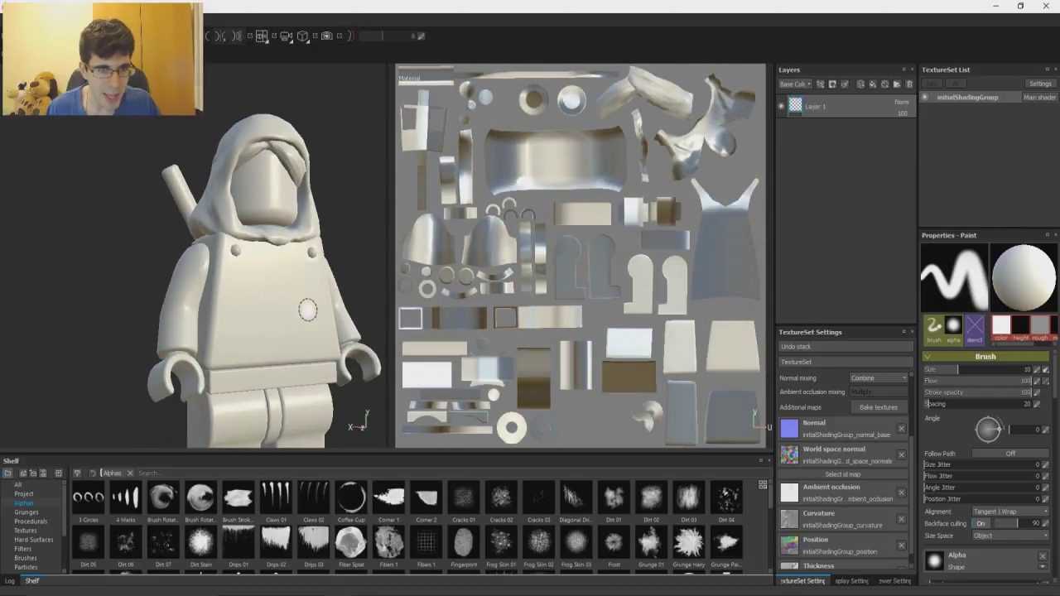
Step: Inspect the figure's hood, torso and legs at different distances under the rotated lighting
middle_click_drag(305, 305, 279, 260, "alt")
right_click_drag(279, 260, 261, 208, "alt")
middle_click_drag(261, 208, 271, 306, "alt")
right_click_drag(271, 307, 272, 286, "alt")
left_click_drag(271, 285, 281, 322, "alt")
right_click_drag(281, 322, 356, 399, "alt")
middle_click_drag(356, 399, 289, 248, "alt")
right_click_drag(288, 248, 289, 295, "alt")
left_click_drag(288, 295, 286, 287, "alt")
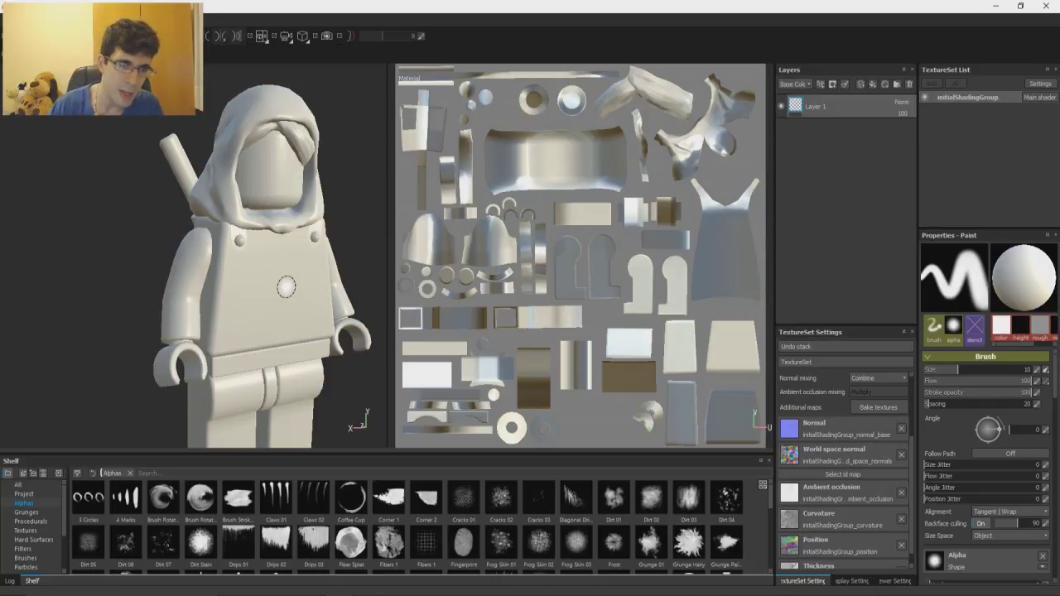
left_click_drag(284, 263, 299, 261, "alt")
right_click_drag(299, 261, 271, 251, "alt")
middle_click_drag(272, 251, 268, 278, "alt")
left_click_drag(268, 278, 253, 278, "alt")
Step: Delete the default paint layer and add a fill layer in its place
left_click(909, 85)
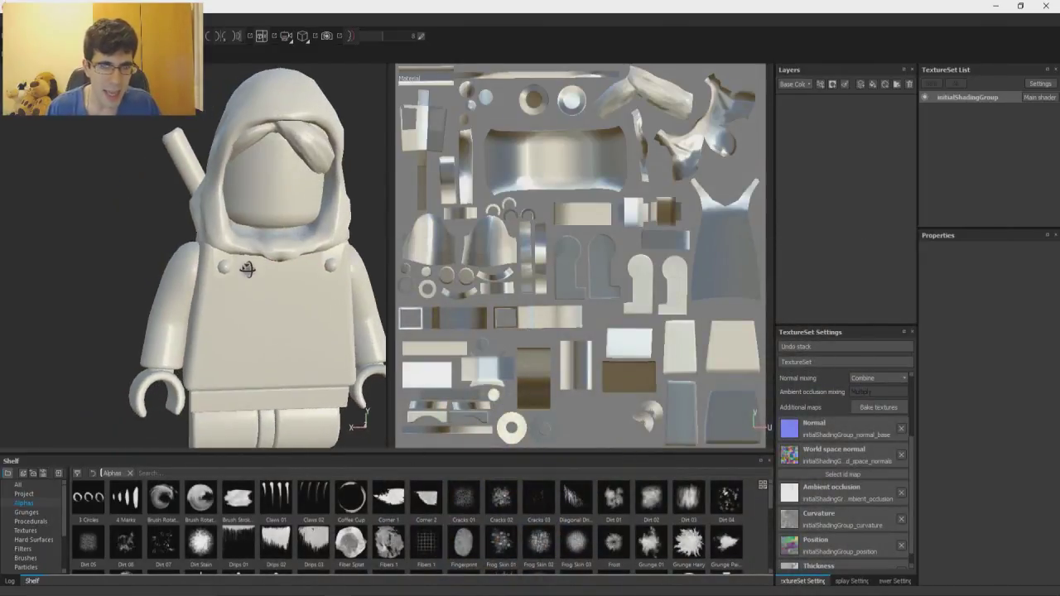
left_click_drag(247, 269, 283, 267, "alt")
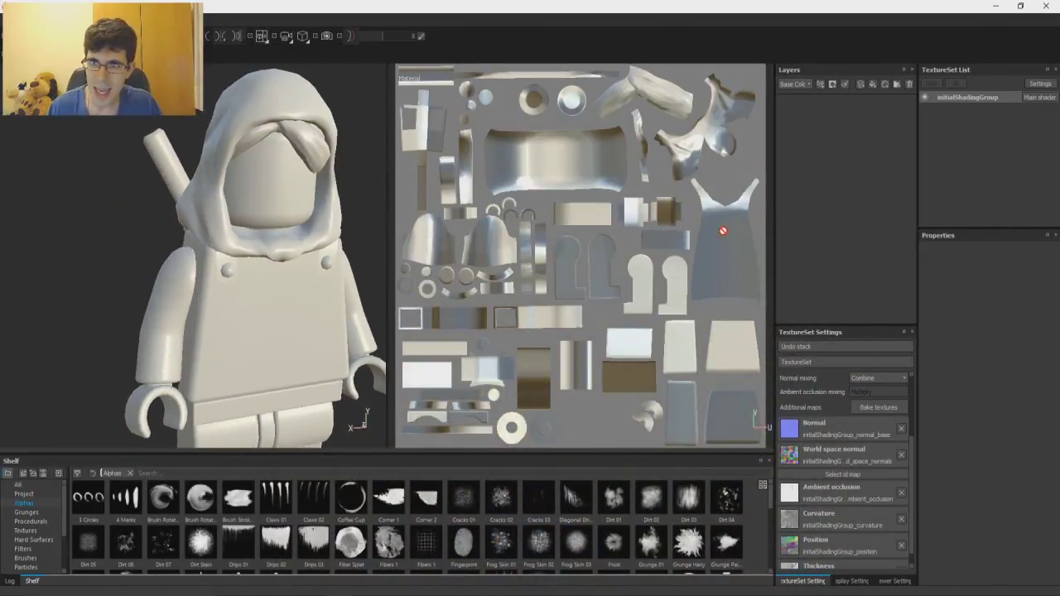
left_click(872, 83)
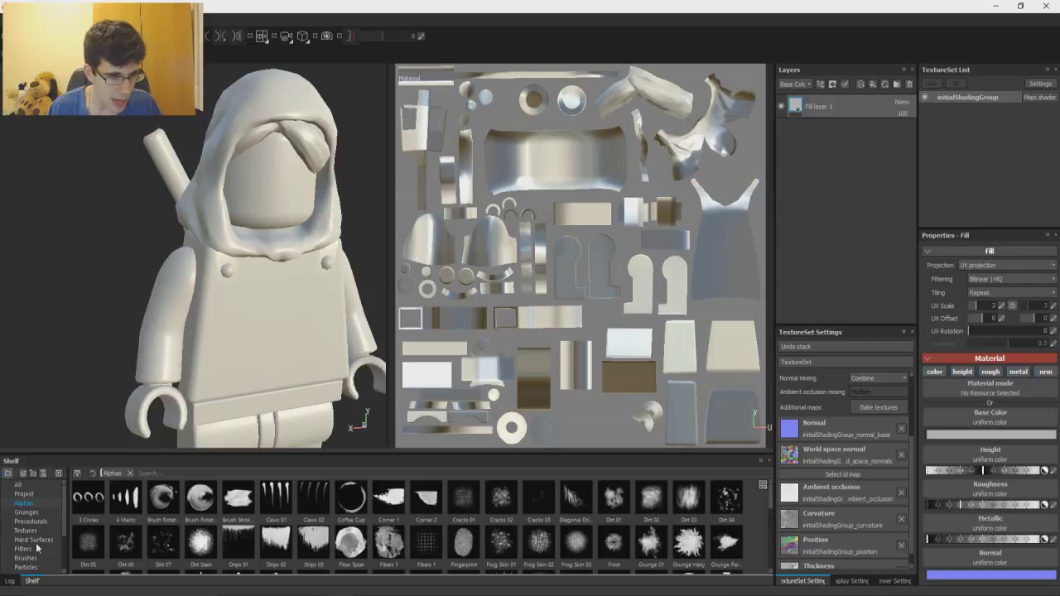
Step: Apply the blue Plastic Matte material from the materials library to the fill layer covering the whole figure
scroll(44, 561, "down", 3)
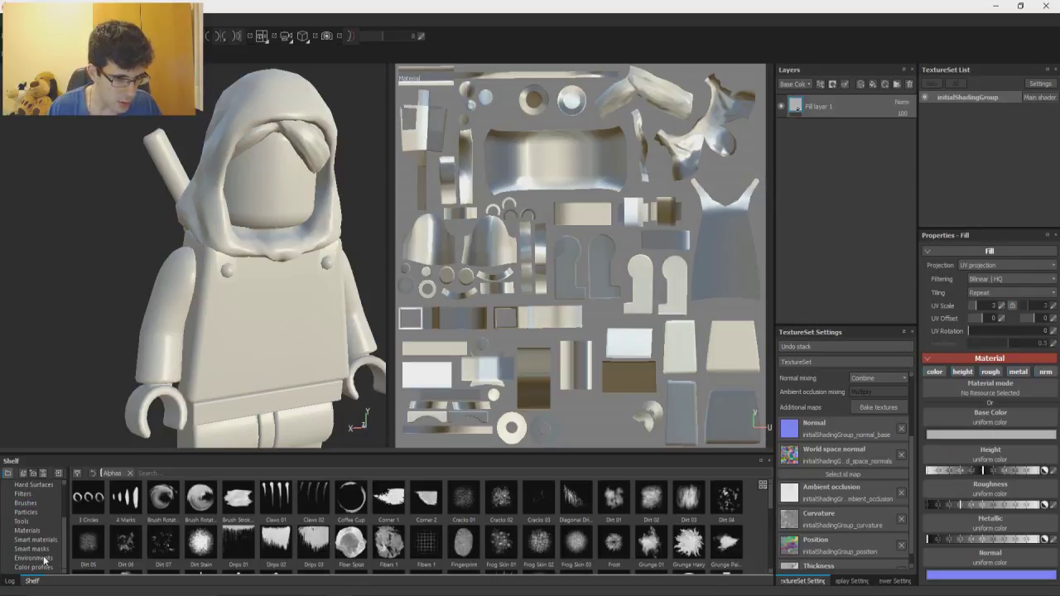
left_click(32, 530)
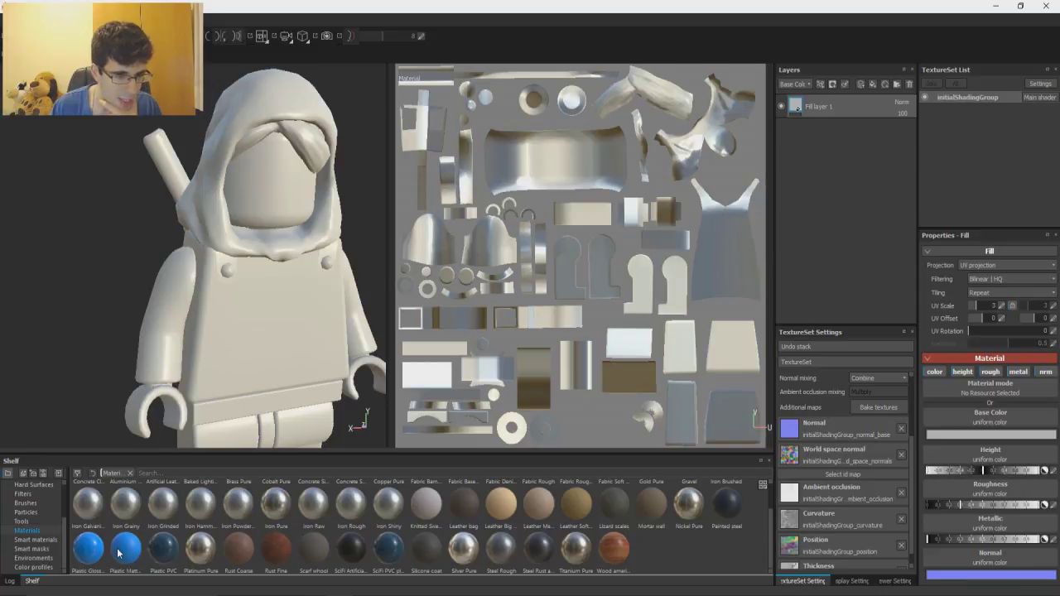
left_click(119, 553)
left_click_drag(118, 553, 315, 338)
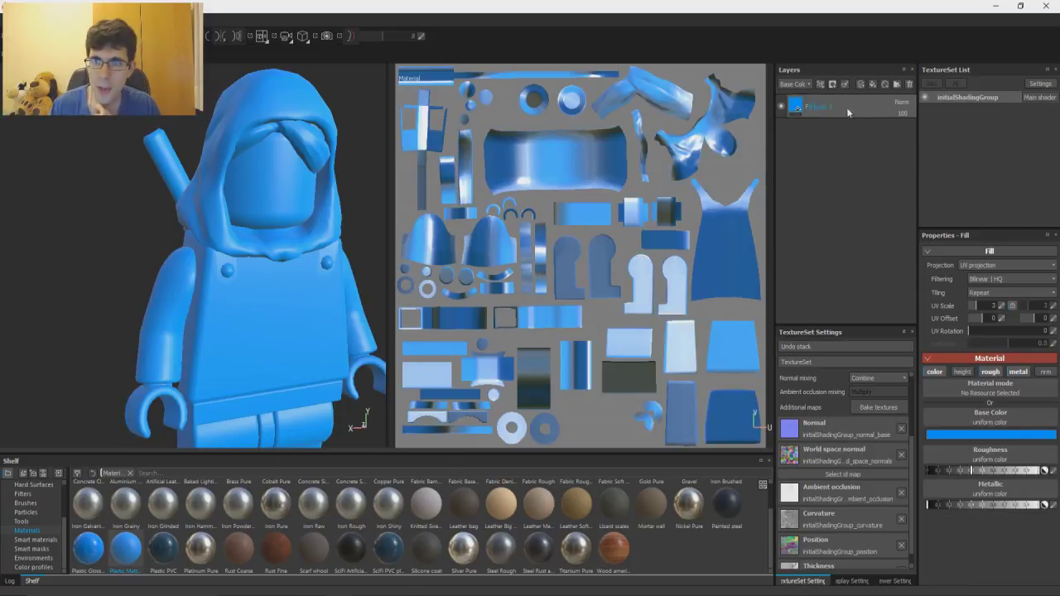
Step: Add two layer folders above the fill layer and name them Cuerpo and Torso
left_click(894, 84)
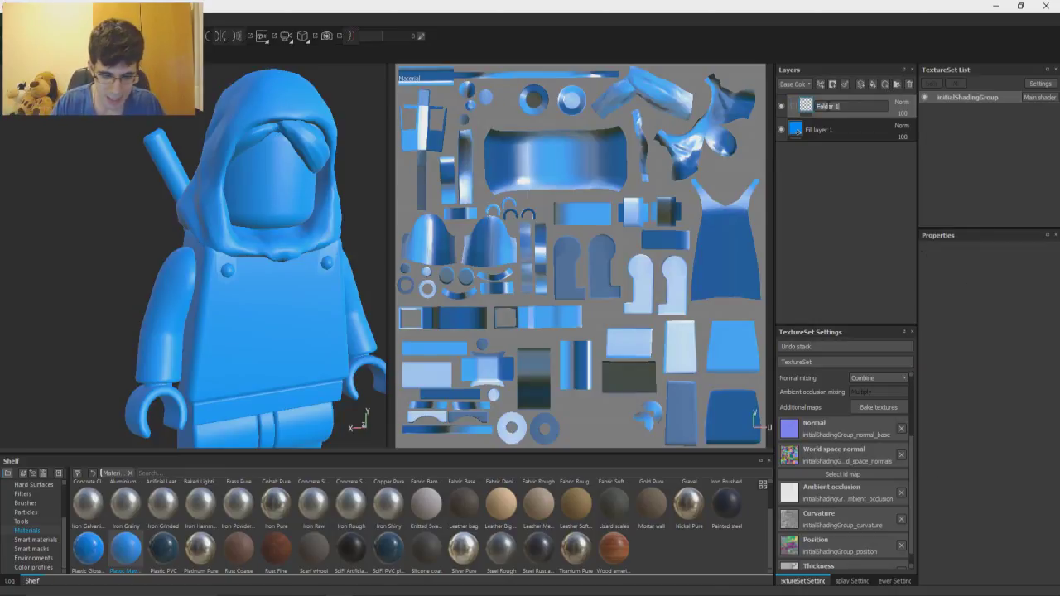
type("Cuerpo")
key("Return")
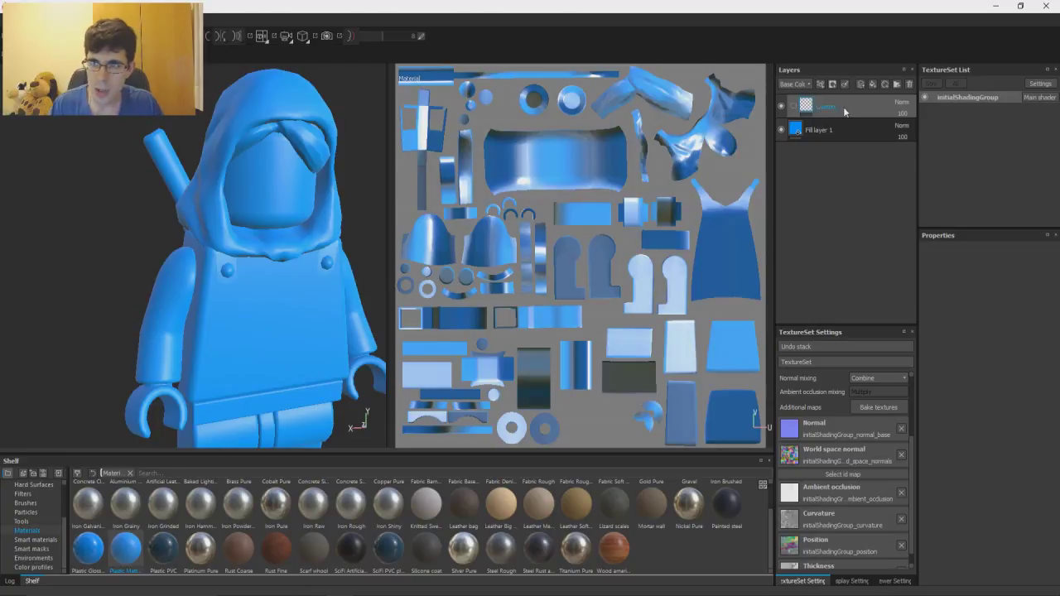
left_click(895, 84)
type("Torso")
key("Return")
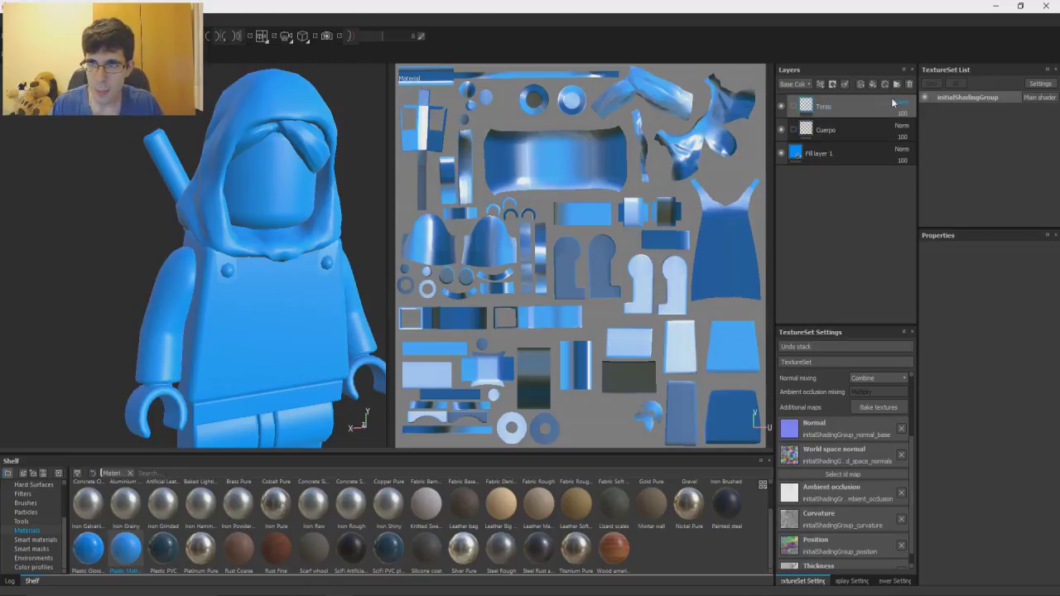
Step: Add two more layer folders above Torso and name them Pantalon and Pelo
left_click(895, 84)
type("Pietalon")
key("Return")
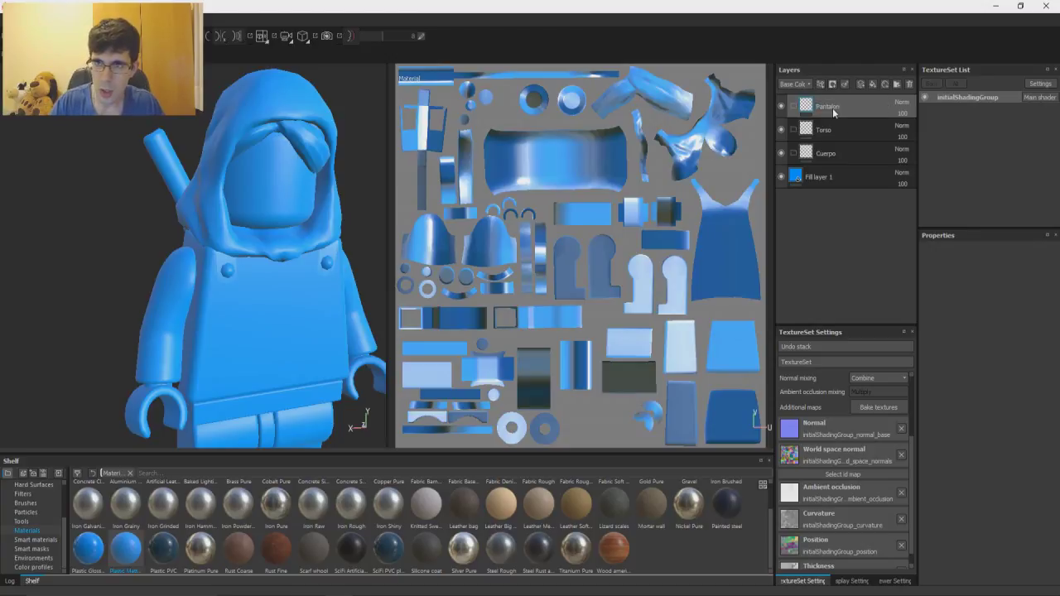
left_click(897, 85)
type("Pelo")
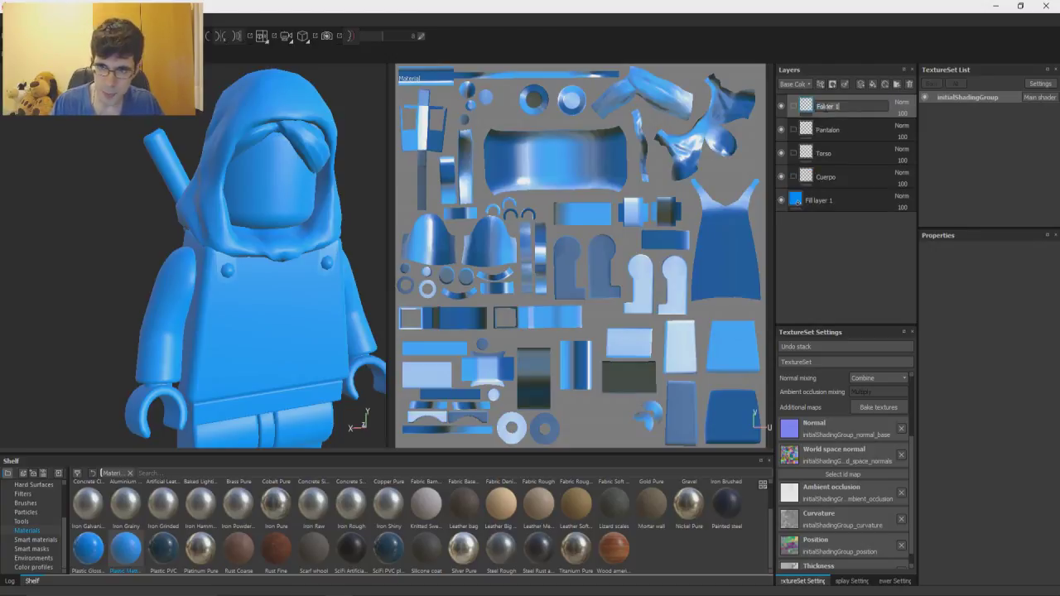
key("Return")
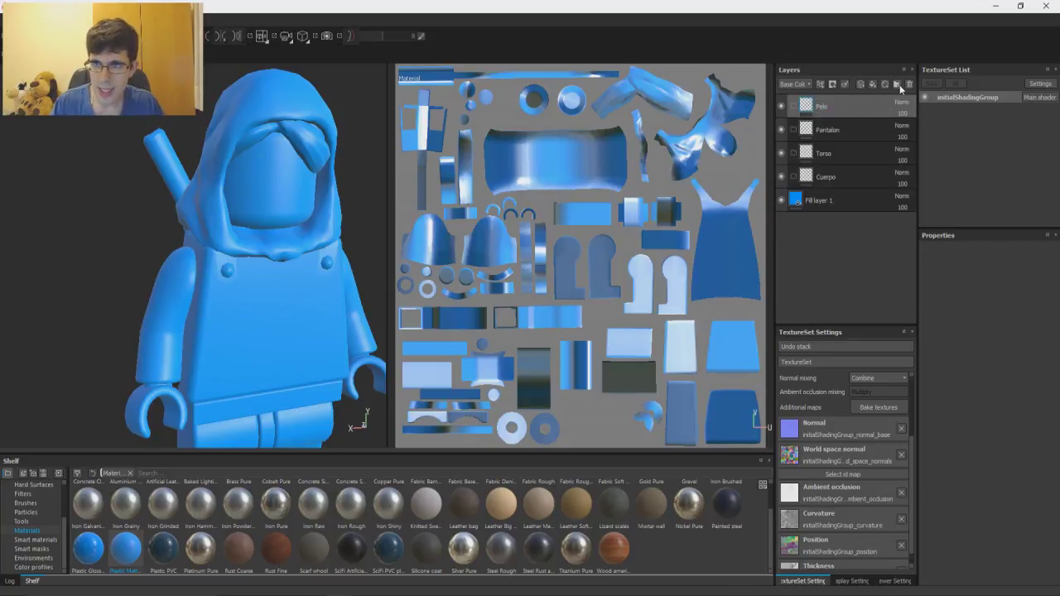
Step: Add two more layer folders above Pelo and name them Capa and Espada
left_click(896, 84)
double_click(826, 106)
type("C")
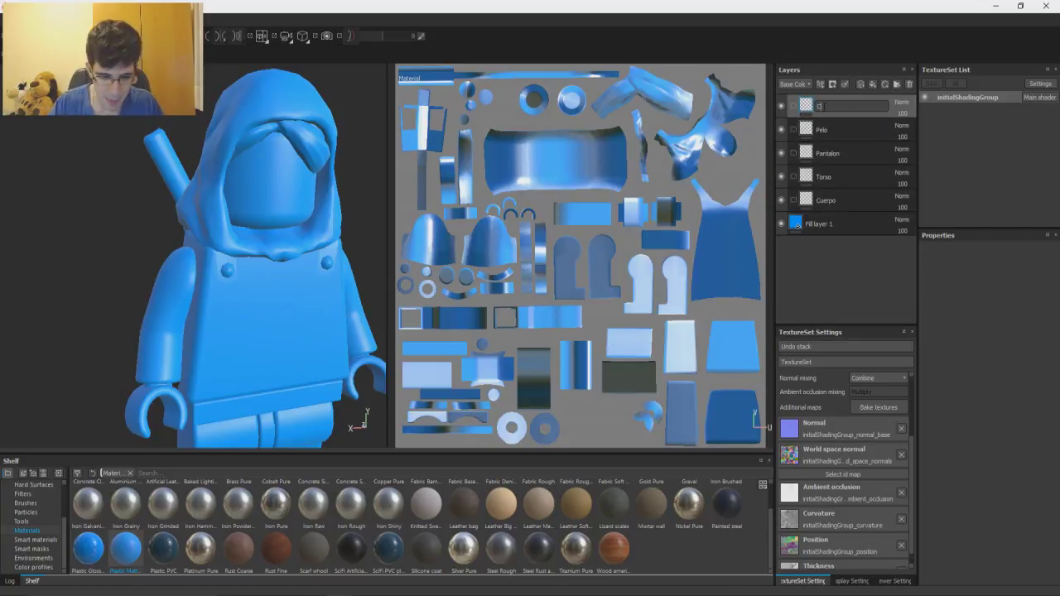
type("apa")
key("Return")
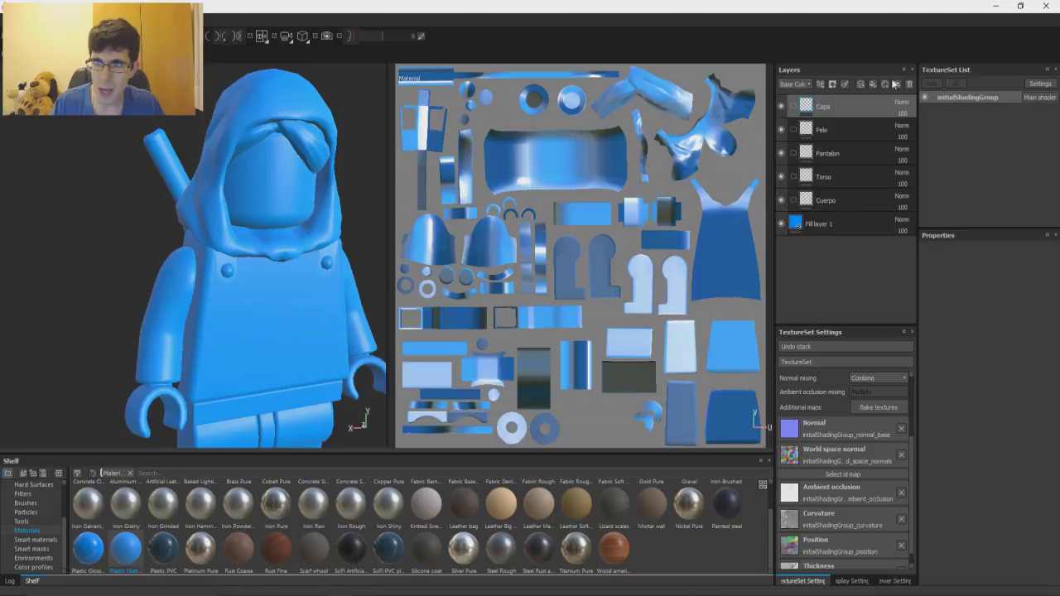
left_click(897, 85)
double_click(828, 106)
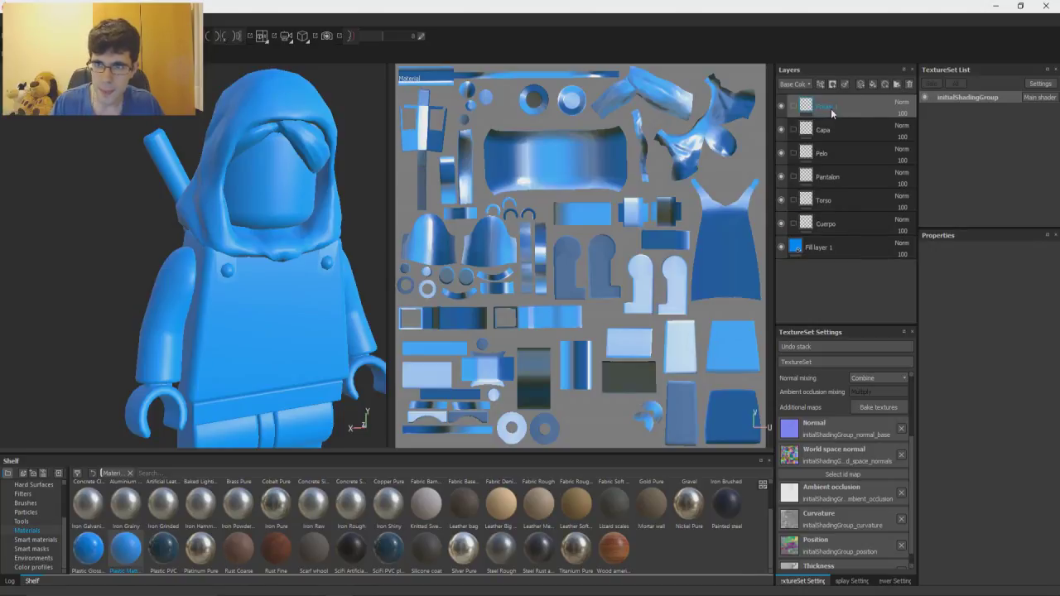
type("El")
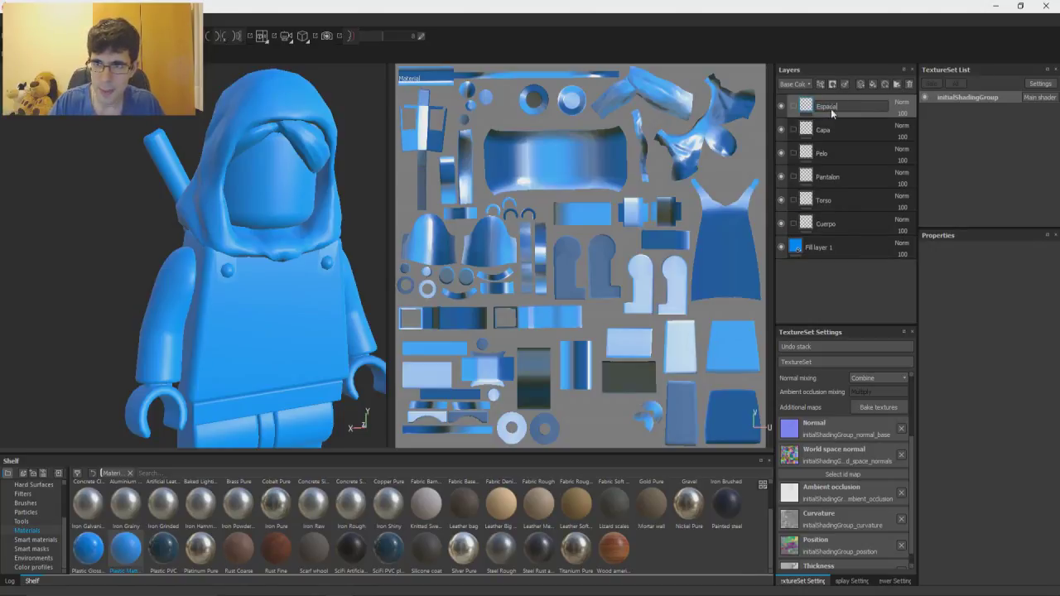
type("pada")
key("Return")
Step: Try a higher metallic value and a lower uniform roughness on the blue base fill layer
double_click(827, 247)
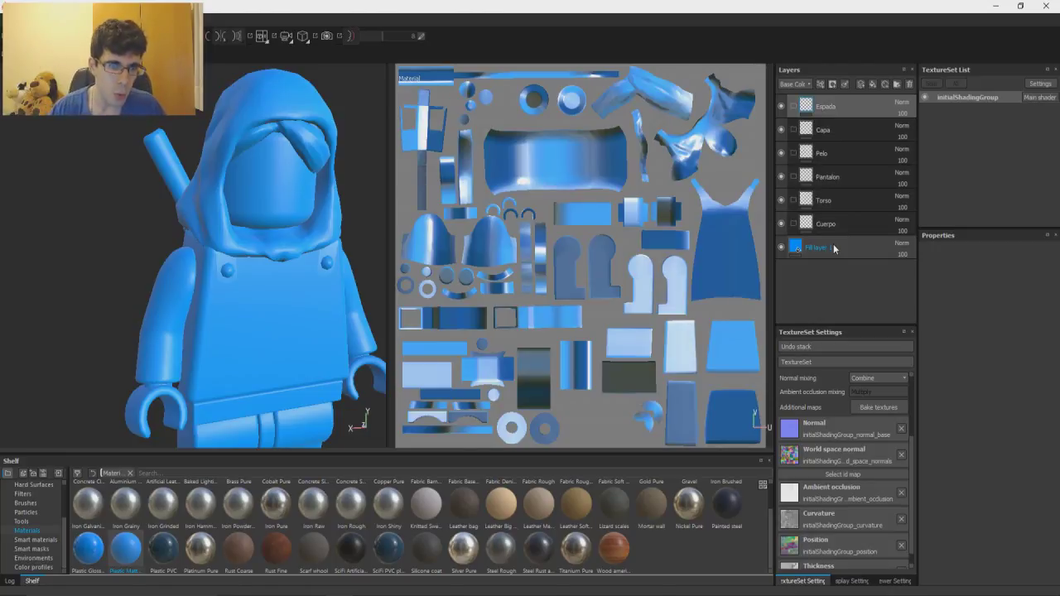
left_click(833, 246)
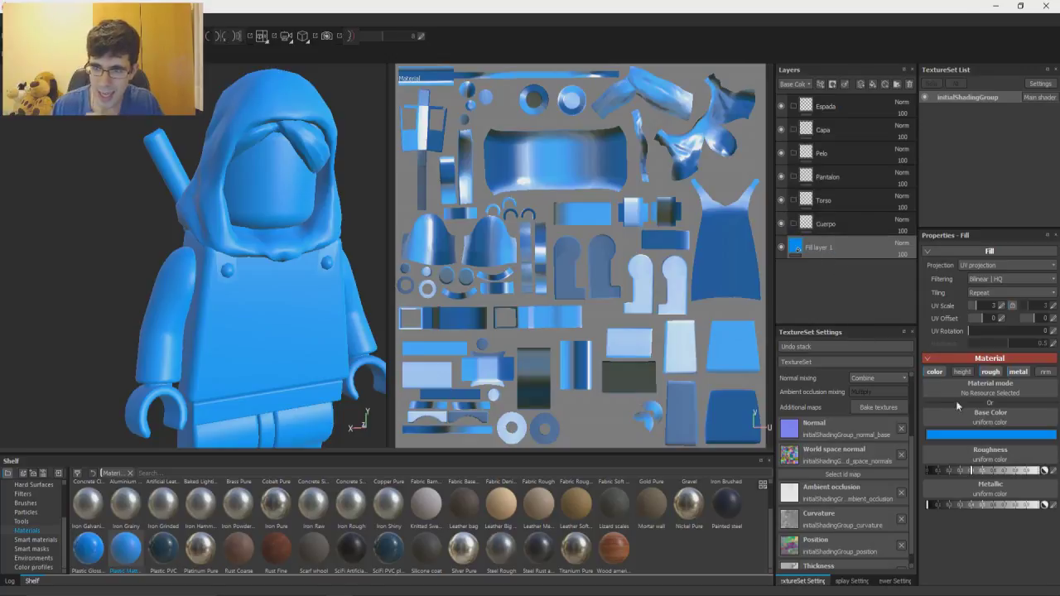
left_click(954, 504)
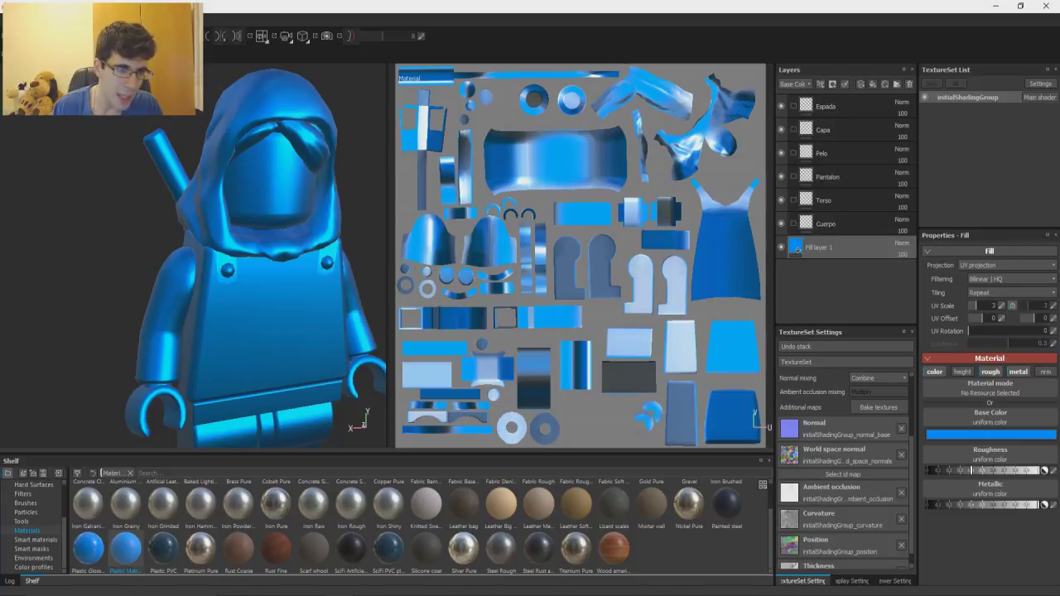
left_click_drag(952, 505, 873, 498)
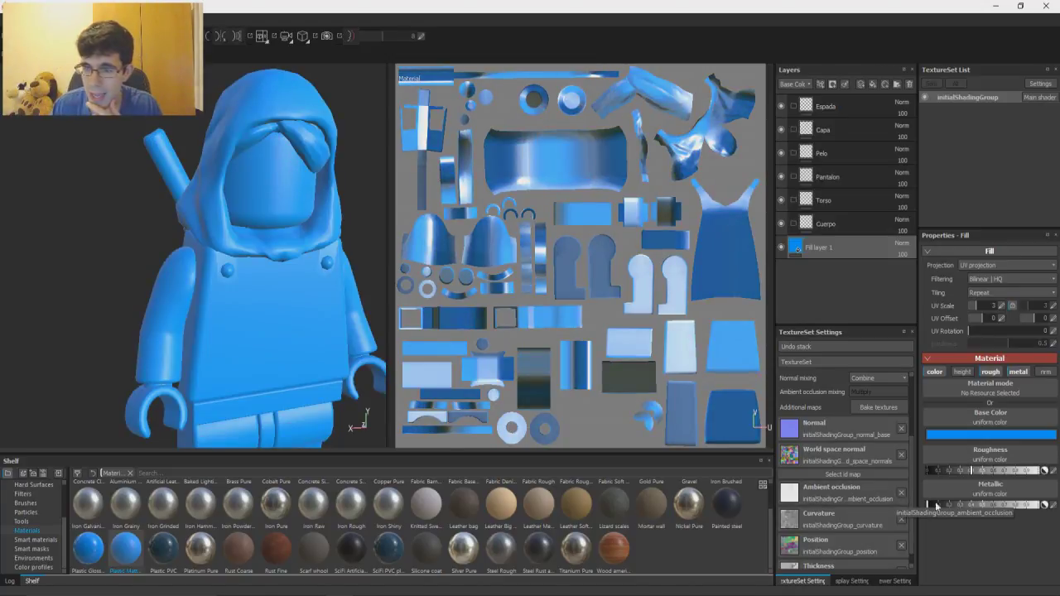
left_click(930, 470)
left_click_drag(931, 471, 960, 477)
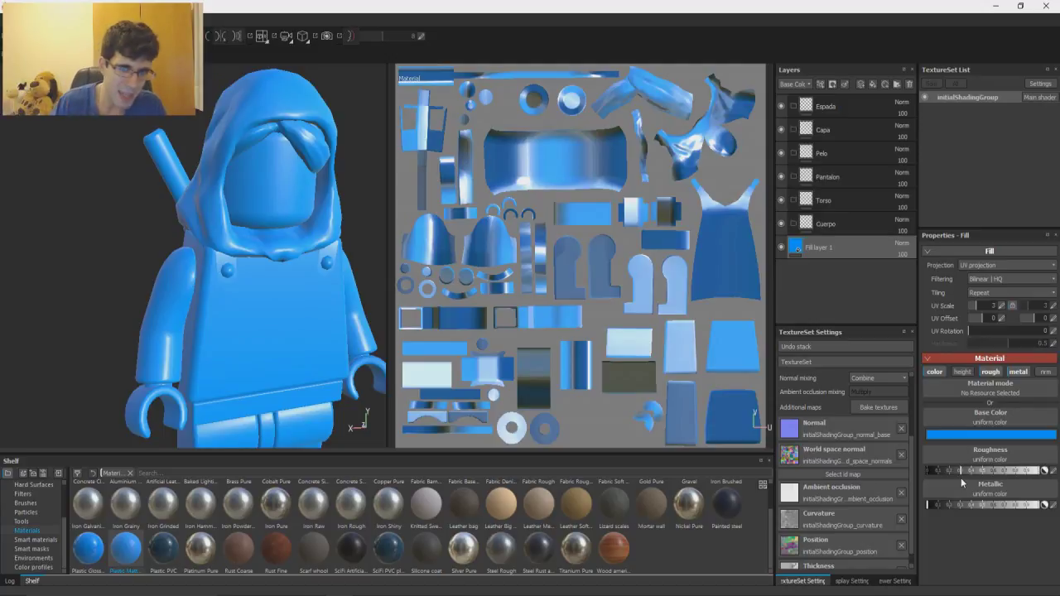
Step: Try the Grunge Plaster Painted texture as the base fill layer's roughness and inspect its effect on the figure
left_click(39, 503)
left_click(38, 495)
scroll(42, 505, "up", 3)
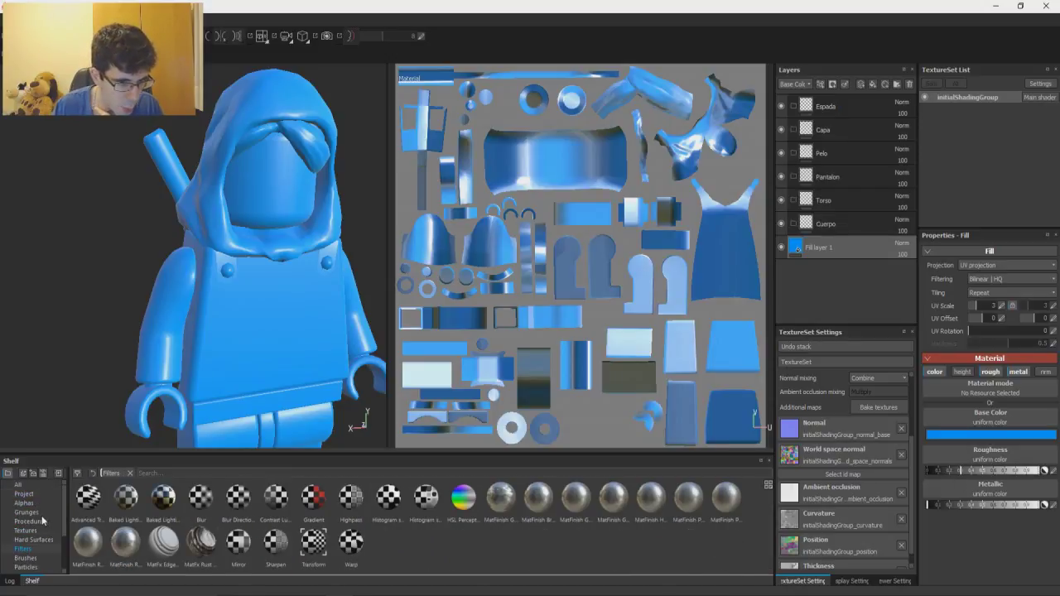
left_click(41, 513)
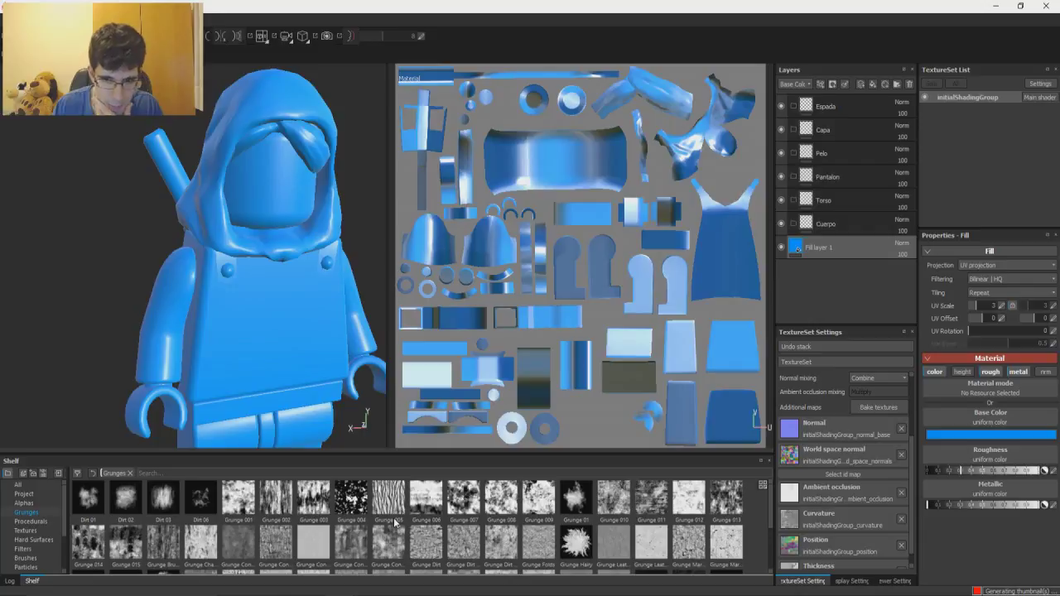
scroll(243, 526, "down", 2)
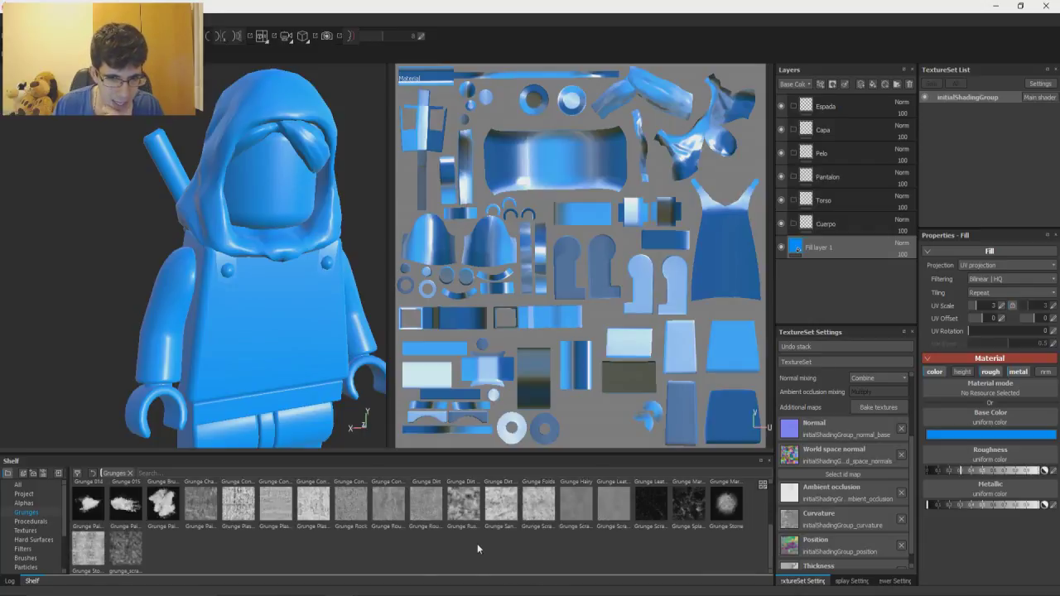
mouse_move(315, 513)
left_mouse_down()
mouse_move(1015, 535)
mouse_move(1006, 454)
left_mouse_up()
right_click_drag(255, 176, 234, 303, "alt")
left_click_drag(234, 303, 190, 290, "alt")
right_click_drag(190, 290, 253, 387, "alt")
left_click_drag(252, 388, 292, 348, "alt")
left_click_drag(289, 454, 297, 287, "alt")
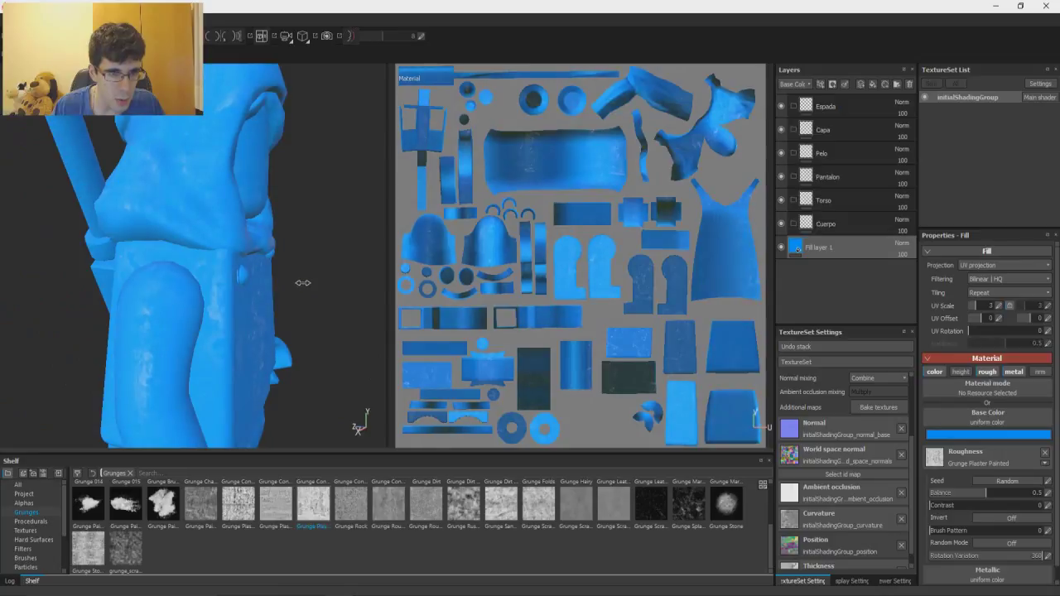
Step: Assign the Grunge 011 texture to the base fill layer's roughness and check the reflections on the torso
scroll(290, 498, "up", 2)
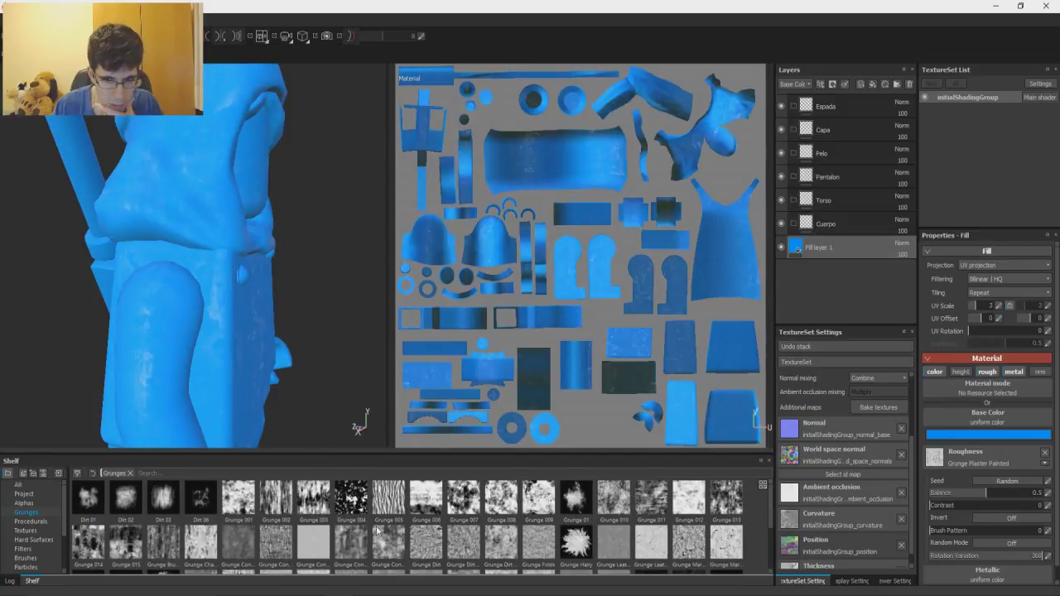
mouse_move(642, 509)
left_mouse_down()
mouse_move(662, 497)
mouse_move(976, 466)
left_mouse_up()
mouse_move(306, 318)
left_mouse_down("alt")
mouse_move(107, 291)
mouse_move(302, 300)
mouse_move(265, 331)
mouse_move(249, 331)
mouse_move(217, 302)
mouse_move(213, 332)
mouse_move(279, 307)
mouse_move(270, 315)
mouse_move(281, 289)
mouse_move(202, 278)
left_mouse_up("alt")
right_click_drag(202, 278, 208, 273, "shift")
right_click_drag(124, 258, 144, 305, "alt")
middle_click_drag(144, 304, 224, 286, "alt")
right_click_drag(223, 285, 243, 380, "alt")
left_click_drag(243, 380, 209, 266, "alt")
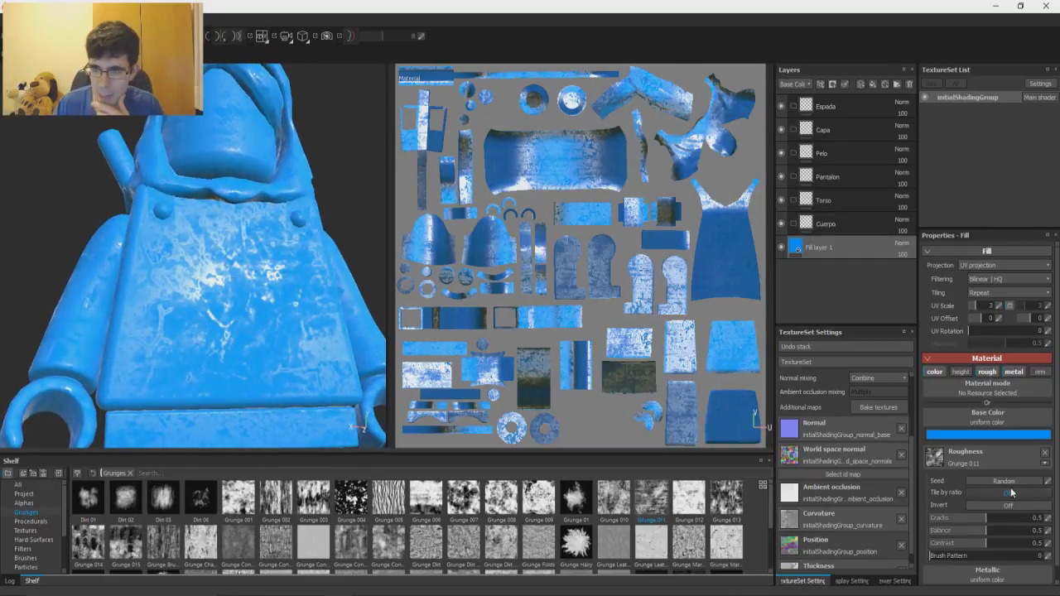
Step: Add a Levels effect to the base fill layer and set its affected channel to Roughness
right_click(826, 250)
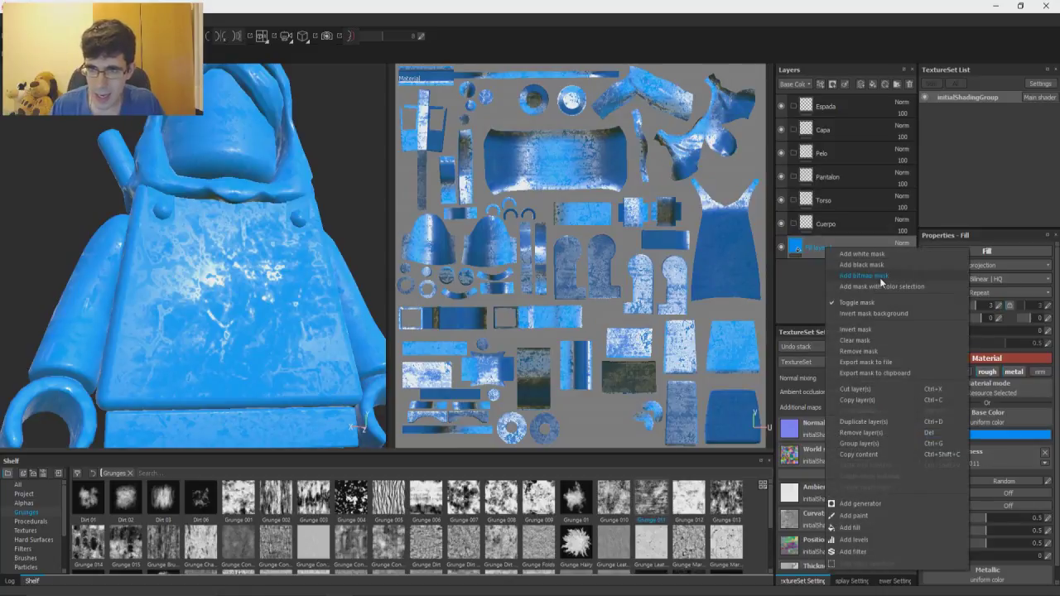
left_click(855, 540)
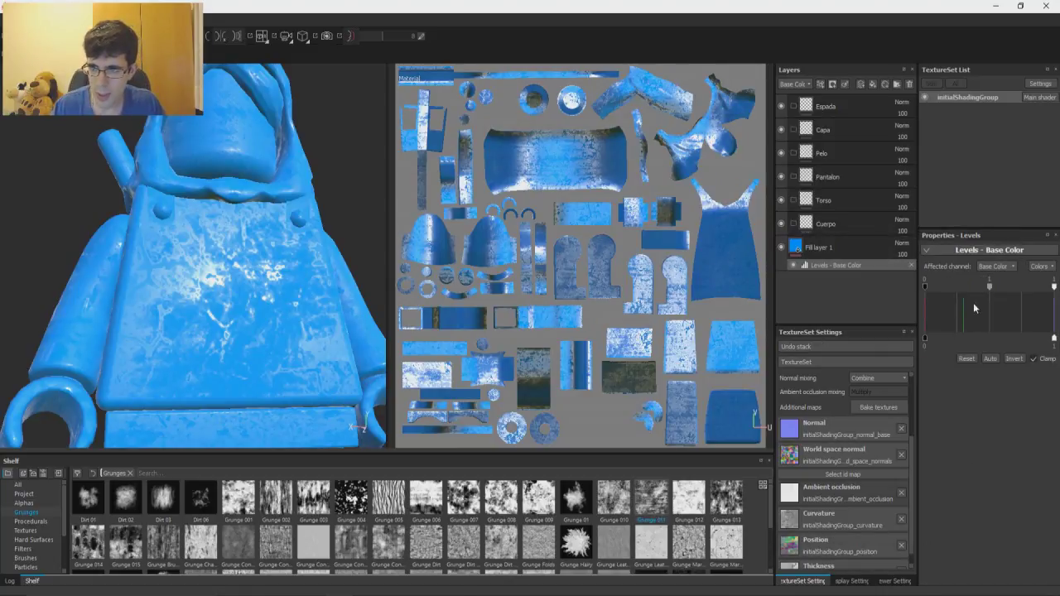
left_click(1010, 266)
left_click(990, 290)
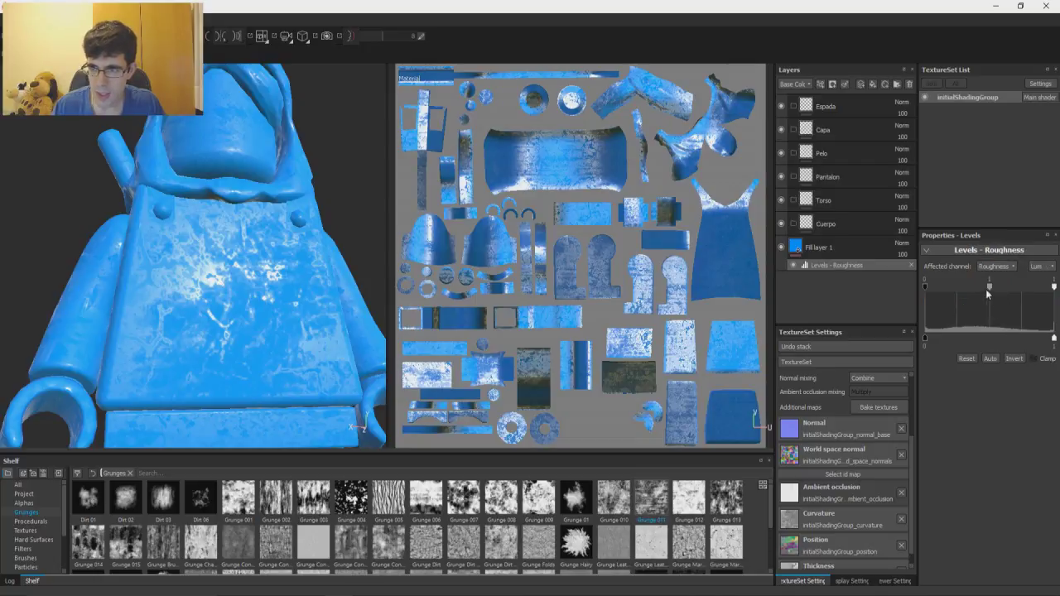
Step: Set the roughness levels' input range to 0.107–0.902 and lower the output maximum to 0.338
mouse_move(991, 289)
left_mouse_down()
mouse_move(1006, 287)
mouse_move(974, 286)
mouse_move(992, 286)
left_mouse_up()
mouse_move(926, 285)
left_mouse_down()
mouse_move(963, 284)
mouse_move(938, 283)
left_mouse_up()
left_click_drag(1053, 285, 992, 286)
left_click_drag(1052, 340, 967, 338)
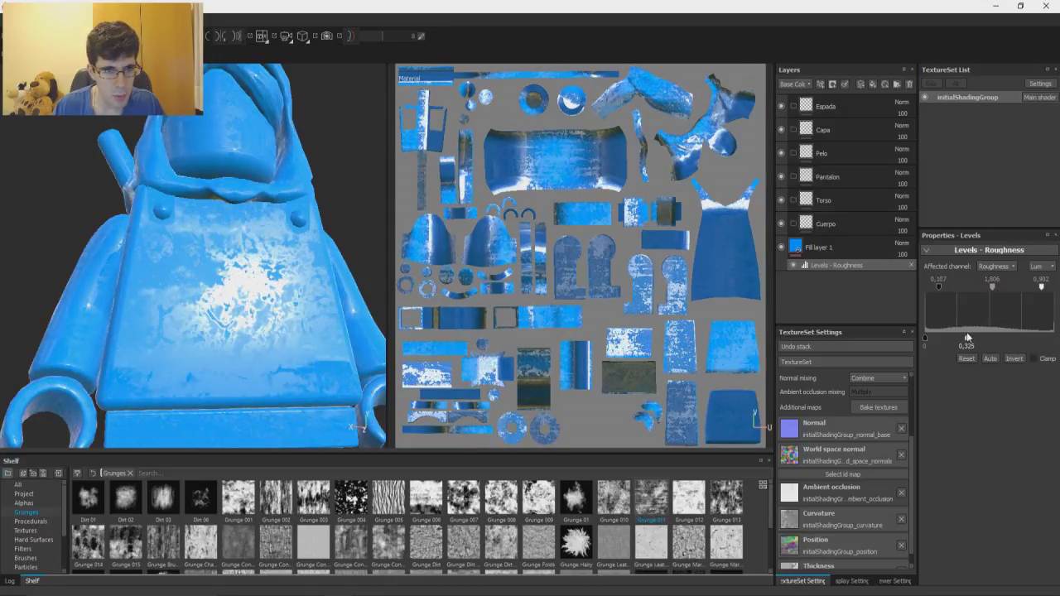
left_click_drag(335, 271, 256, 221, "alt")
scroll(256, 220, "down", 2)
left_click_drag(282, 301, 253, 300, "alt")
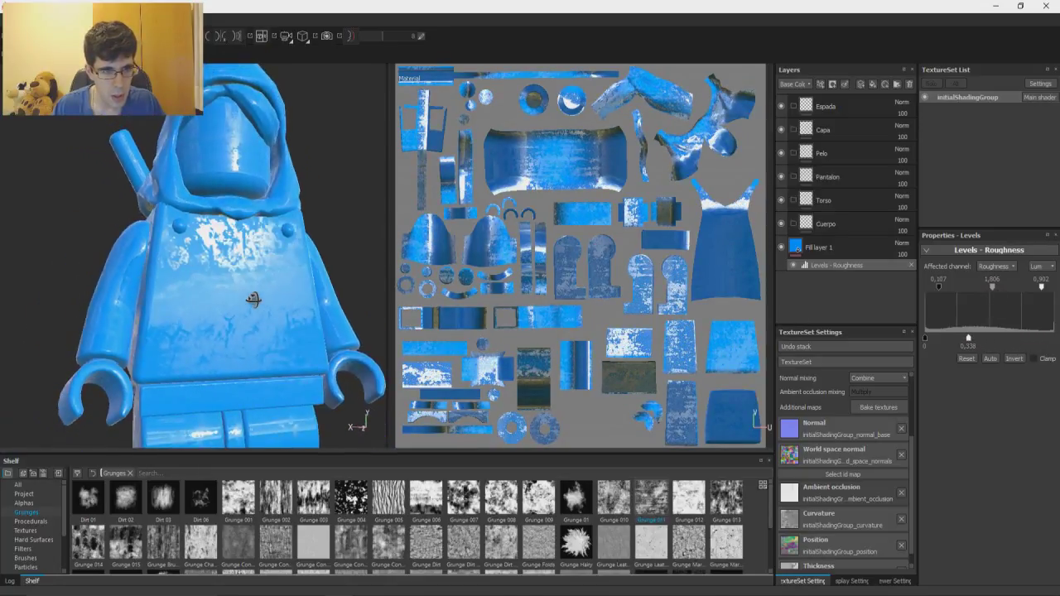
Step: Raise the roughness levels' output minimum to 0.269 and readjust the output maximum for a subtler grunge contrast
left_click_drag(924, 341, 943, 337)
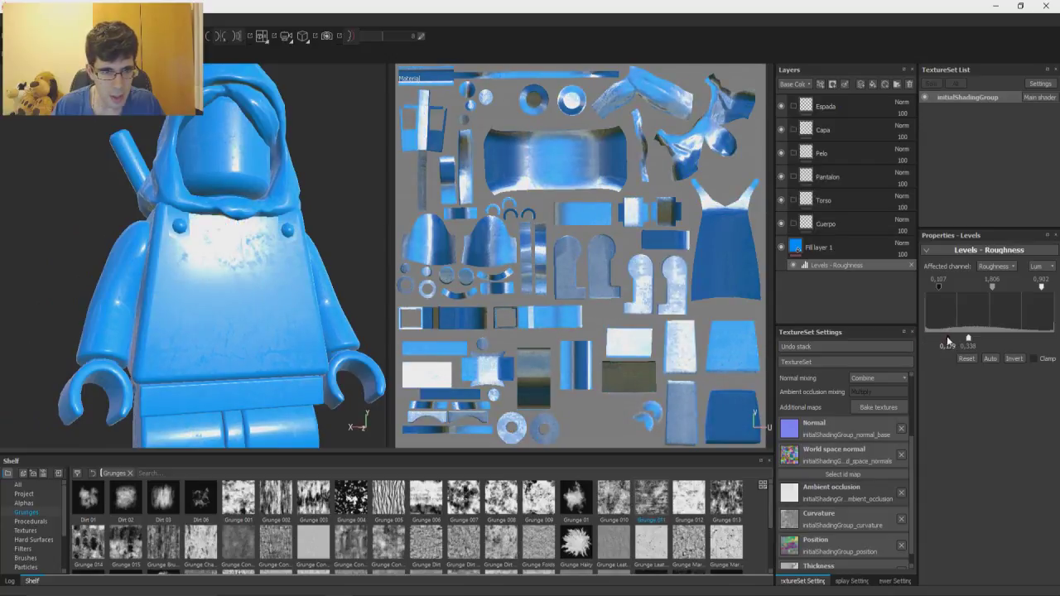
left_click_drag(306, 298, 312, 276, "alt")
scroll(191, 301, "up", 2)
left_click_drag(191, 300, 166, 295, "alt")
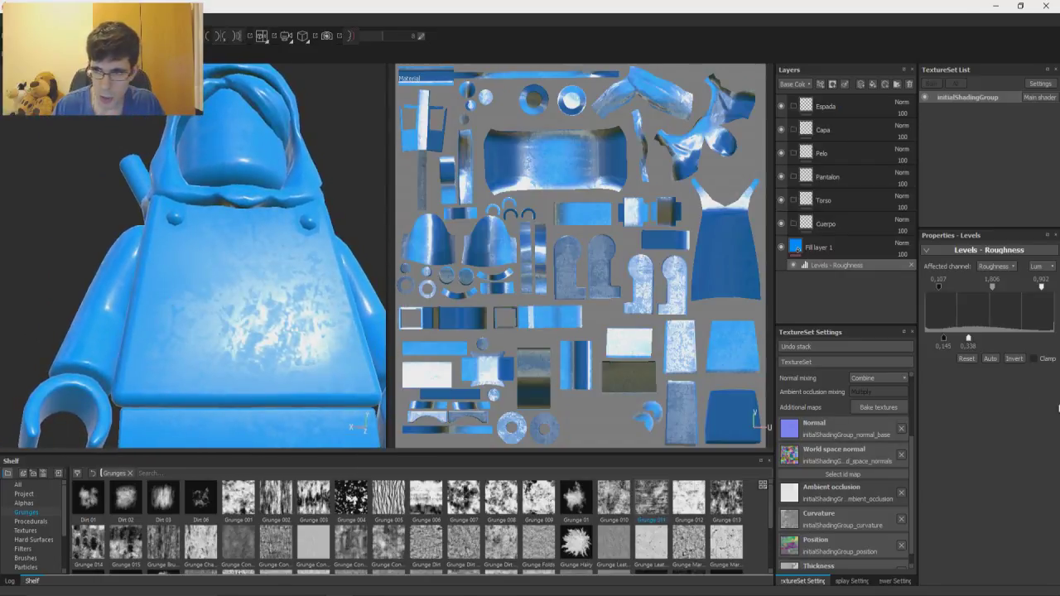
mouse_move(969, 342)
left_mouse_down()
mouse_move(982, 341)
mouse_move(954, 342)
mouse_move(965, 342)
left_mouse_up()
left_click_drag(313, 275, 298, 268, "alt")
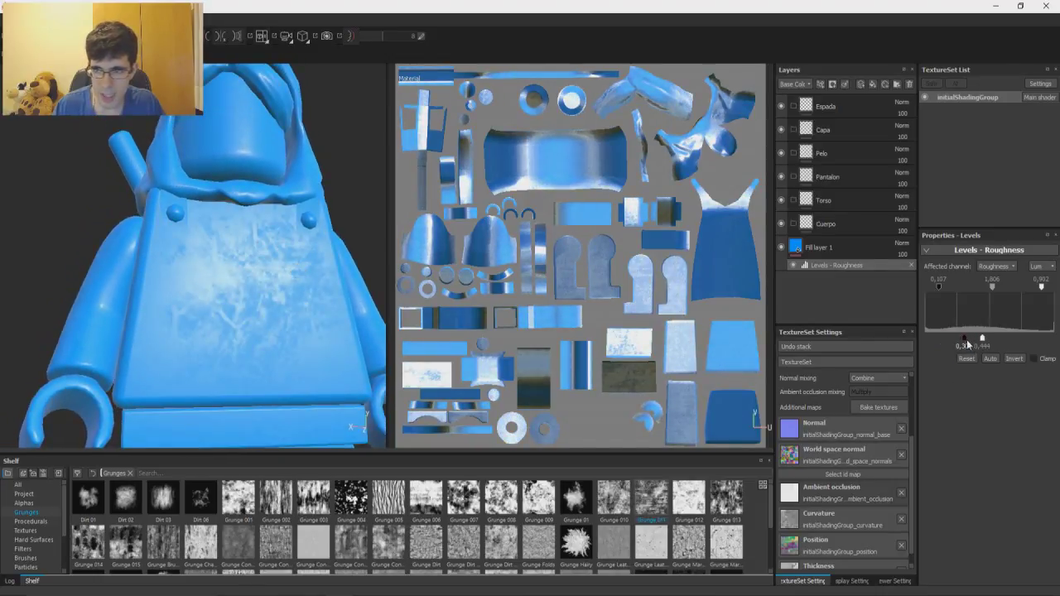
left_click_drag(963, 345, 974, 346)
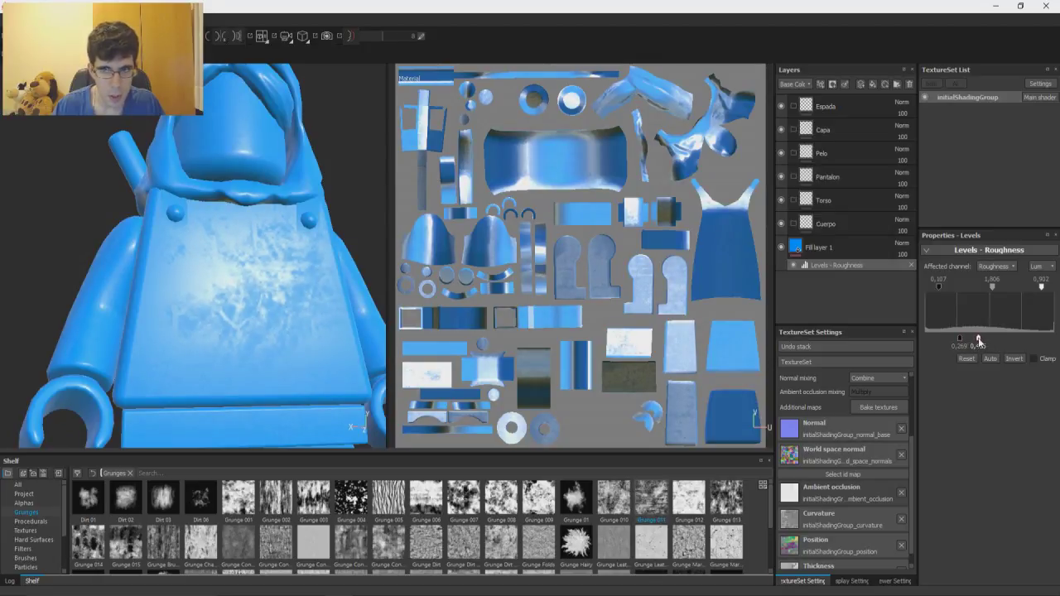
Step: Set the base fill layer's UV scale to 3.1 and check the grunge pattern on the figure
left_click(800, 253)
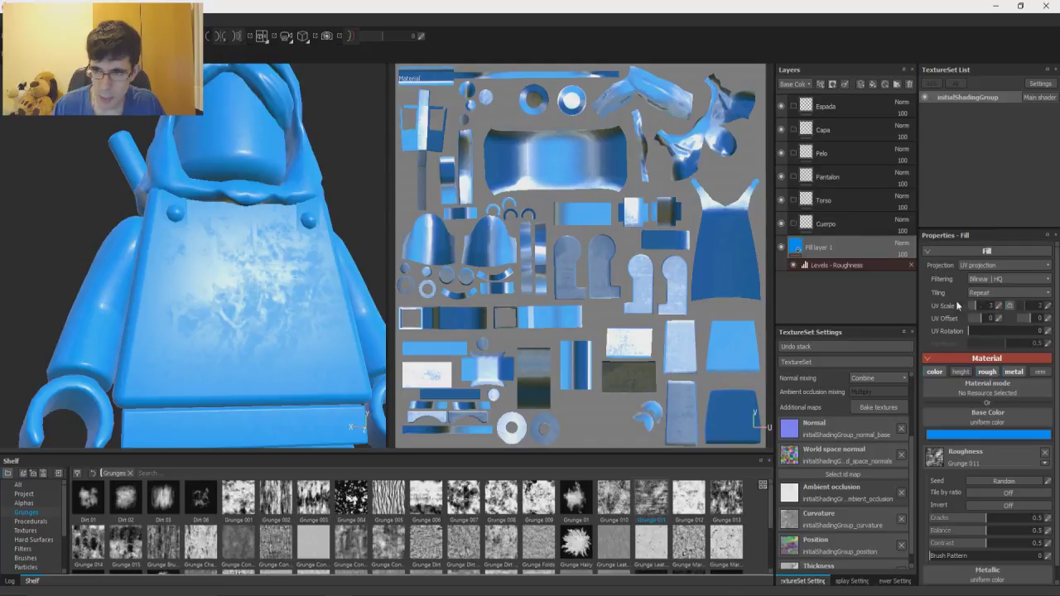
left_click_drag(976, 307, 977, 307)
left_click_drag(245, 262, 80, 234, "alt")
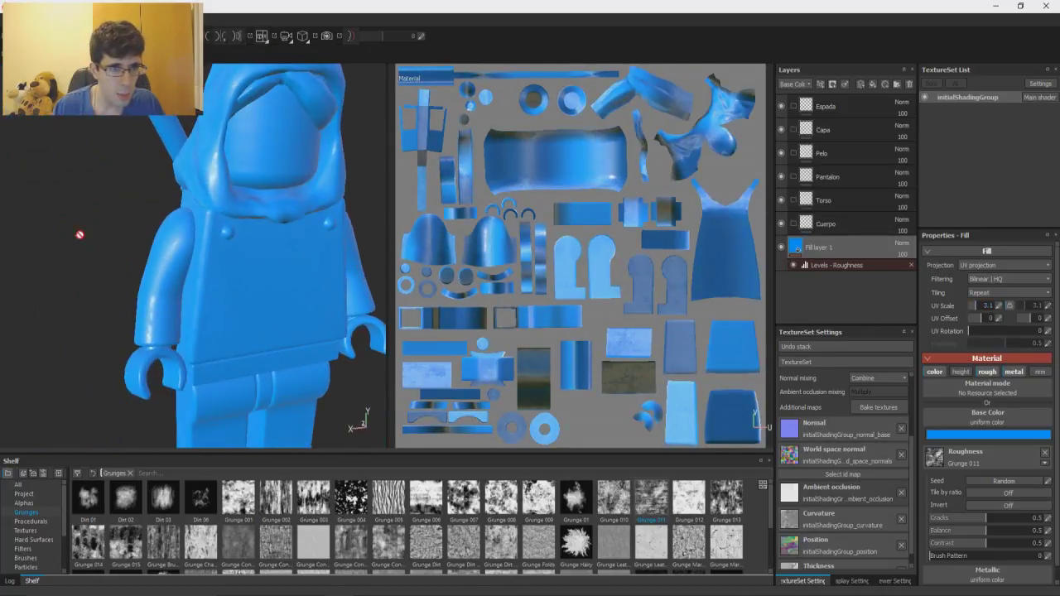
left_click_drag(204, 258, 173, 251, "alt")
right_click_drag(173, 252, 204, 250, "shift")
middle_click_drag(281, 266, 263, 182, "alt")
left_click_drag(263, 182, 251, 232, "alt")
middle_click_drag(260, 208, 265, 230, "alt")
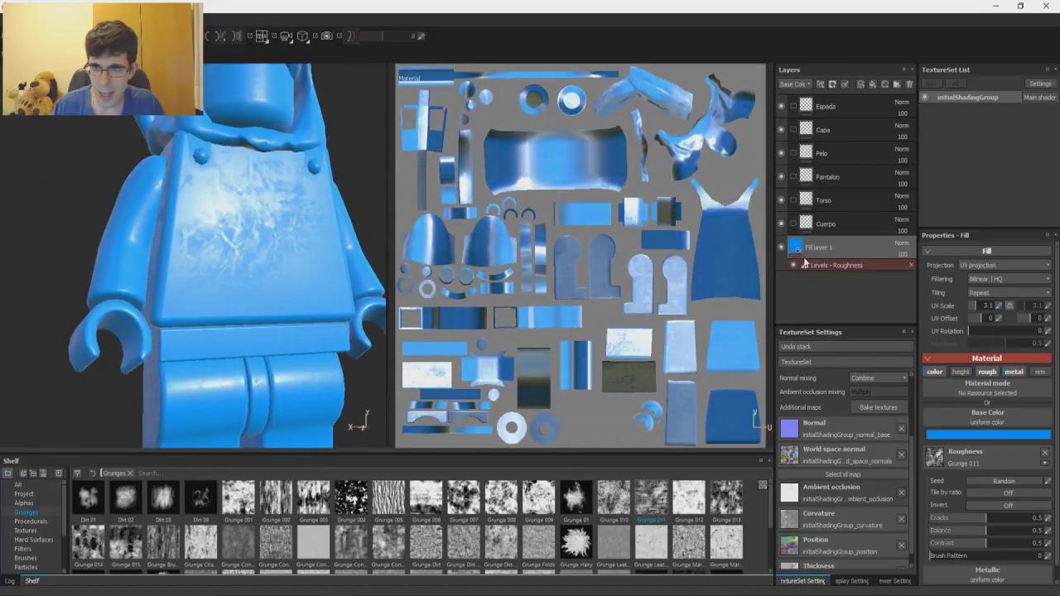
Step: Add a second fill layer above the base with only the height channel active and apply the Messy fibers 2 procedural
scroll(1002, 451, "down", 1)
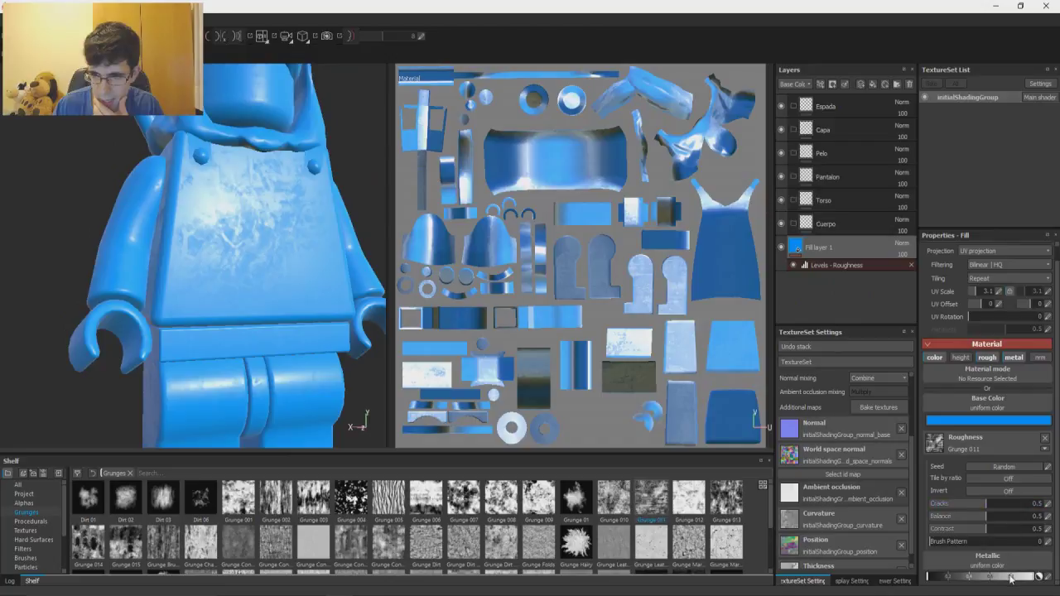
scroll(981, 414, "up", 1)
left_click(961, 372)
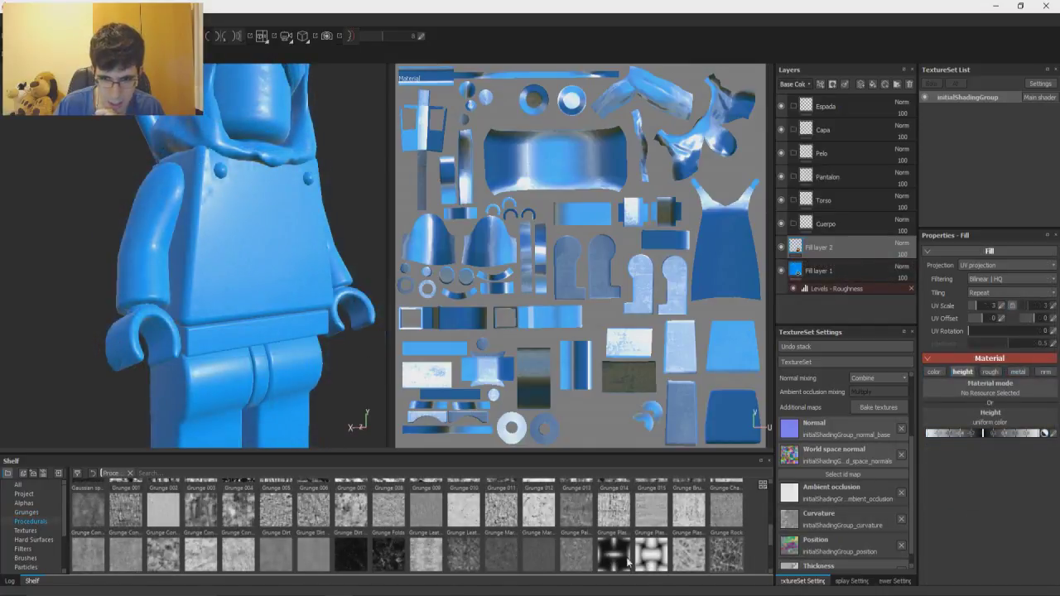
left_click_drag(725, 561, 965, 423)
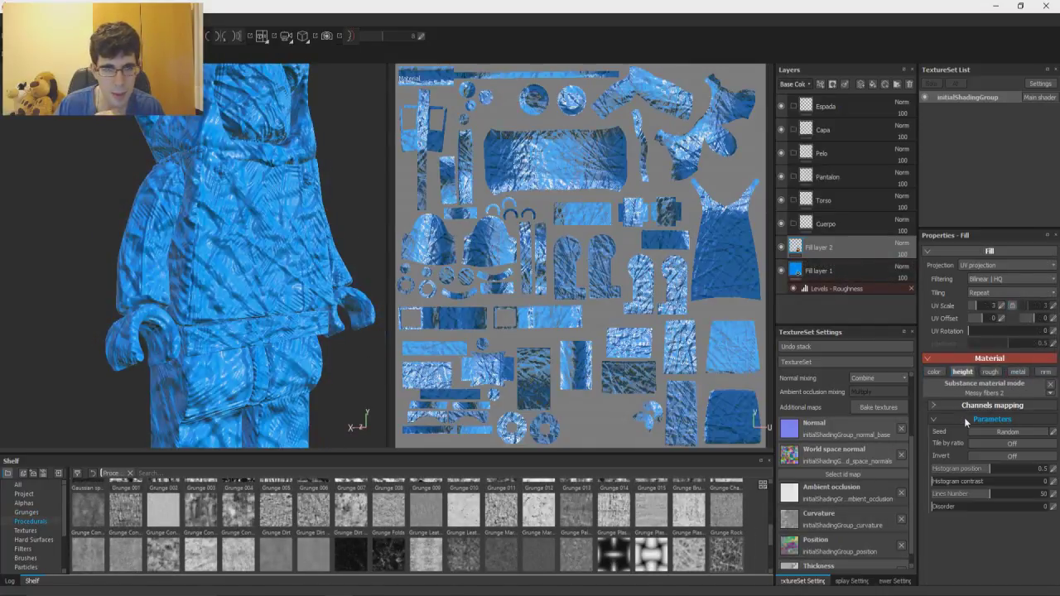
Step: Set the fibers' histogram position to 0.32, lines number to 76.19, disorder to 26.19 and UV scale to 5.04
left_click_drag(984, 470, 1021, 497)
left_click_drag(931, 508, 962, 510)
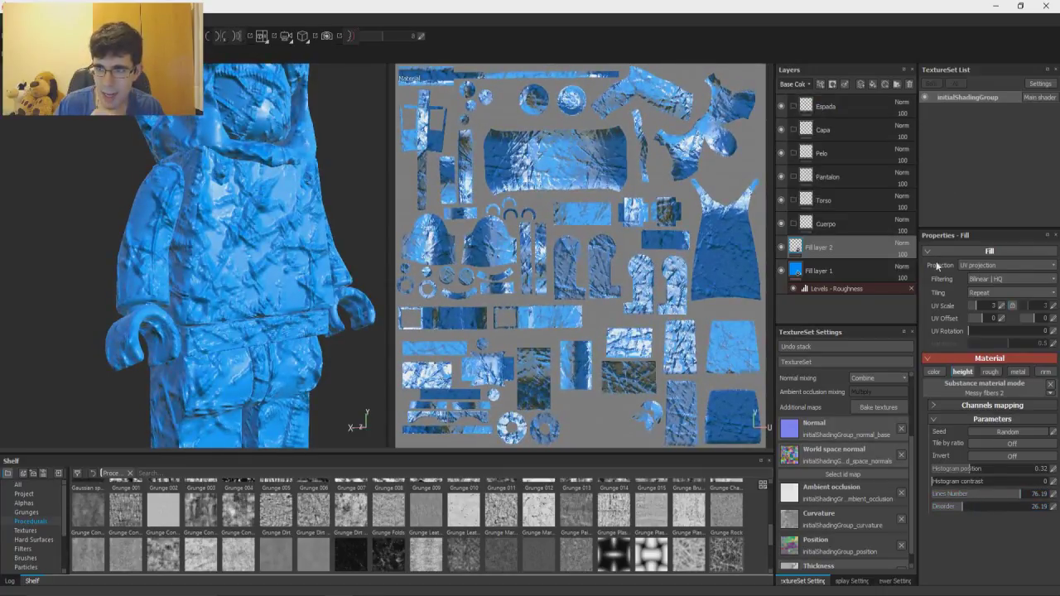
left_click_drag(971, 303, 979, 307)
Step: Show the layers' Height channel, lower the fibers layer's height opacity to 3 and turn on Invert for its pattern
left_click(810, 84)
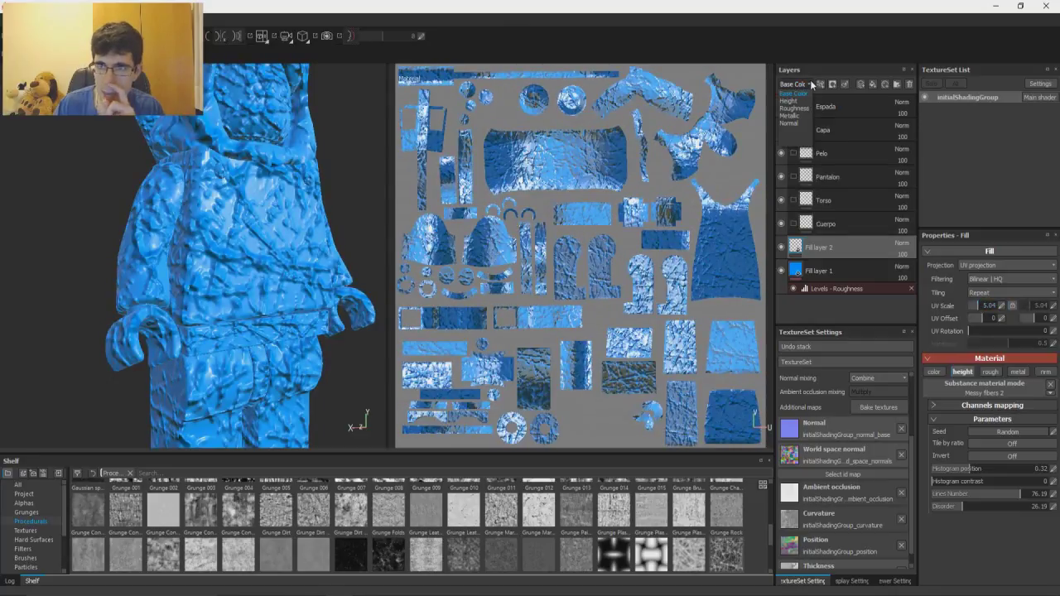
left_click(789, 100)
left_click(904, 268)
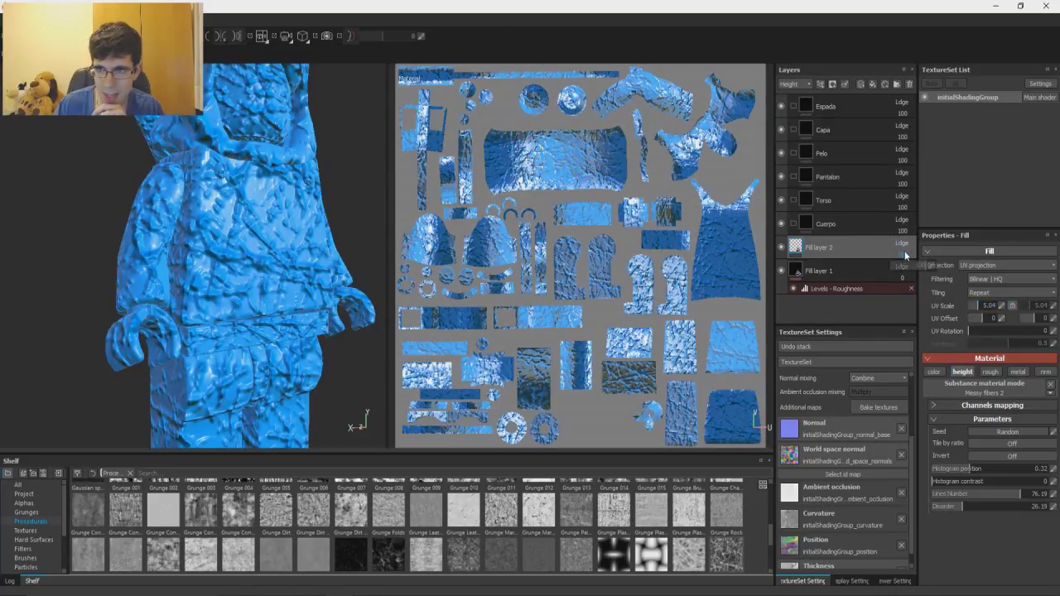
left_click_drag(904, 270, 887, 268)
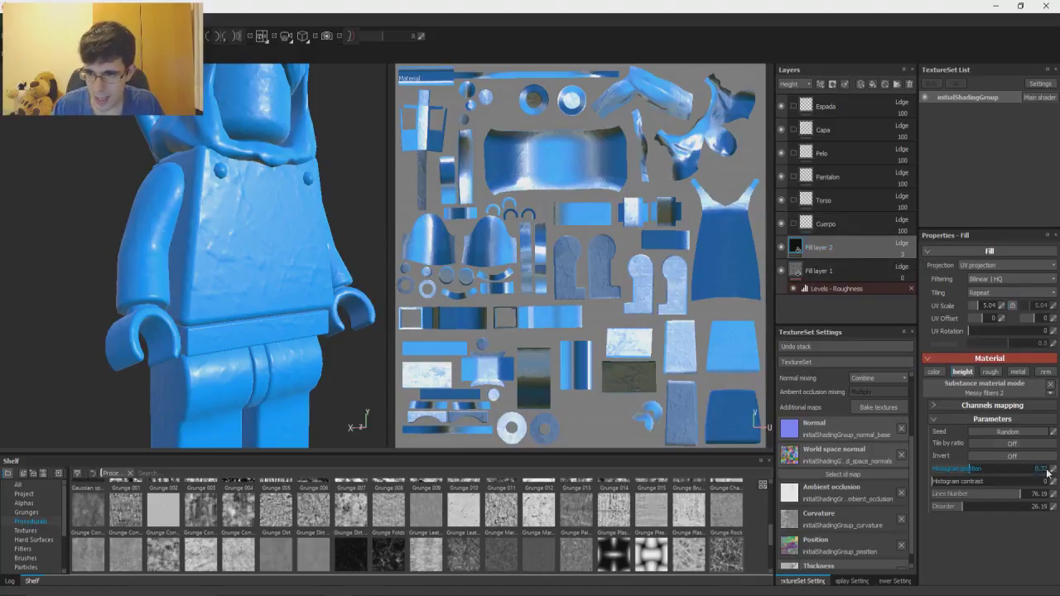
left_click(1014, 457)
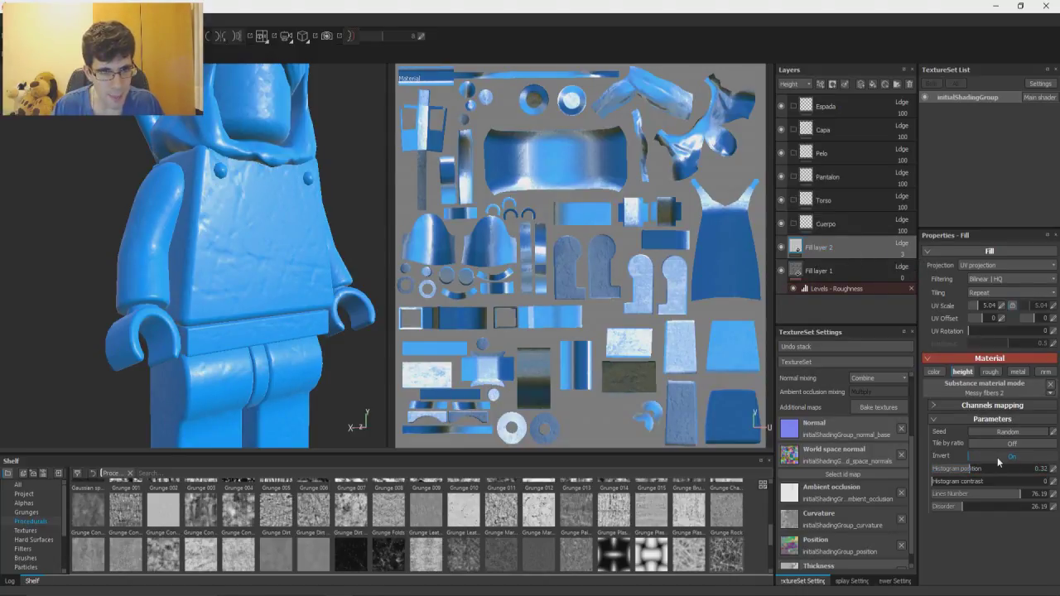
Step: Increase the fibers layer's UV scale to make the surface pattern much finer, and check it on the torso
left_click_drag(284, 283, 273, 264, "alt")
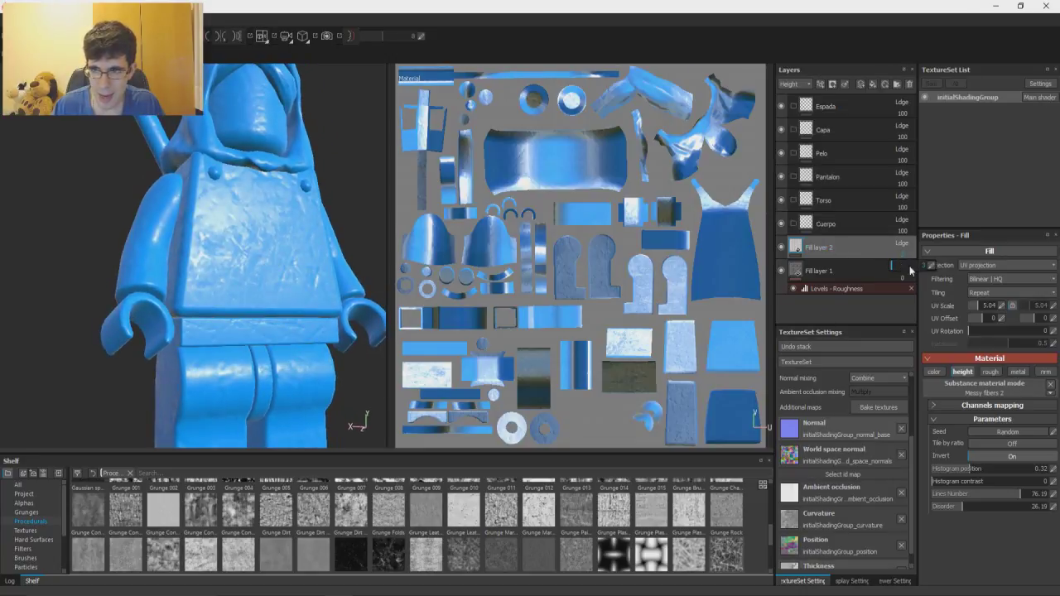
left_click_drag(977, 306, 988, 306)
left_click_drag(315, 197, 269, 217, "alt")
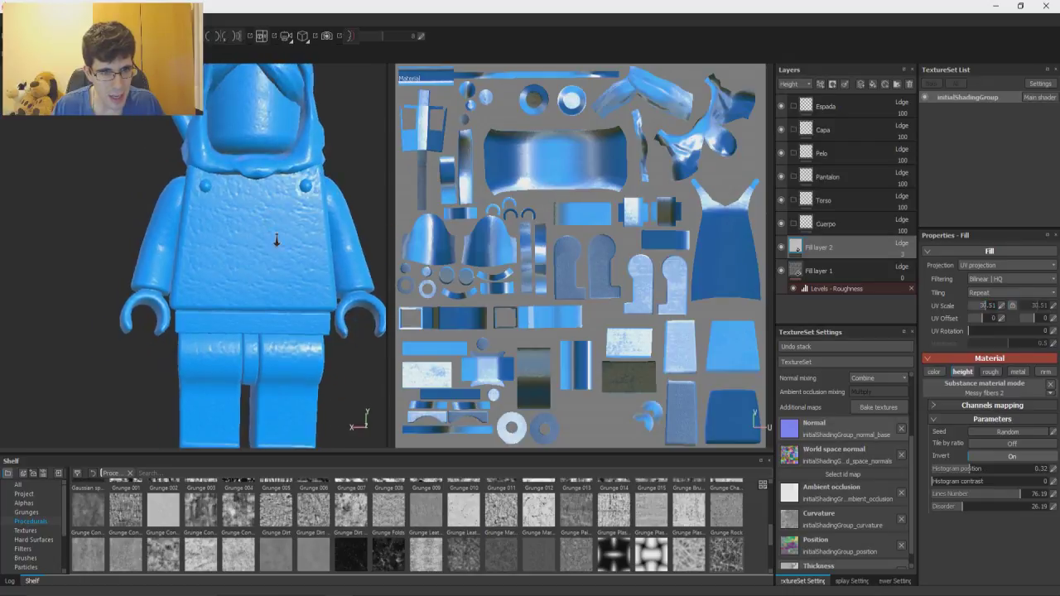
right_click_drag(269, 217, 293, 279, "alt")
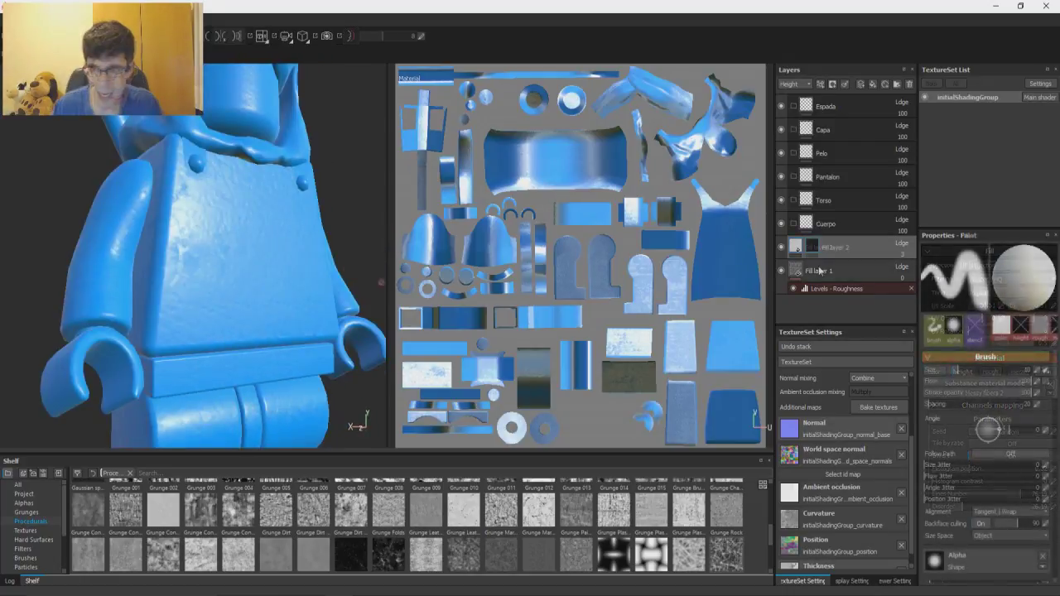
Step: Give the fibers layer a white mask and set up a black brush with size 17.49 and flow 11
right_click(819, 247)
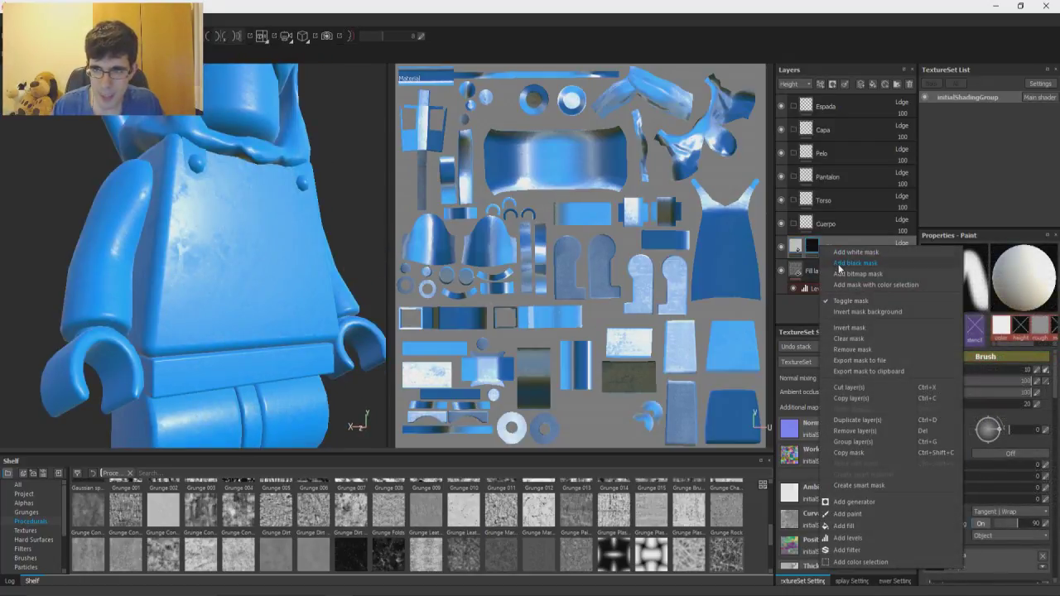
left_click(854, 262)
left_click_drag(337, 270, 263, 234, "alt")
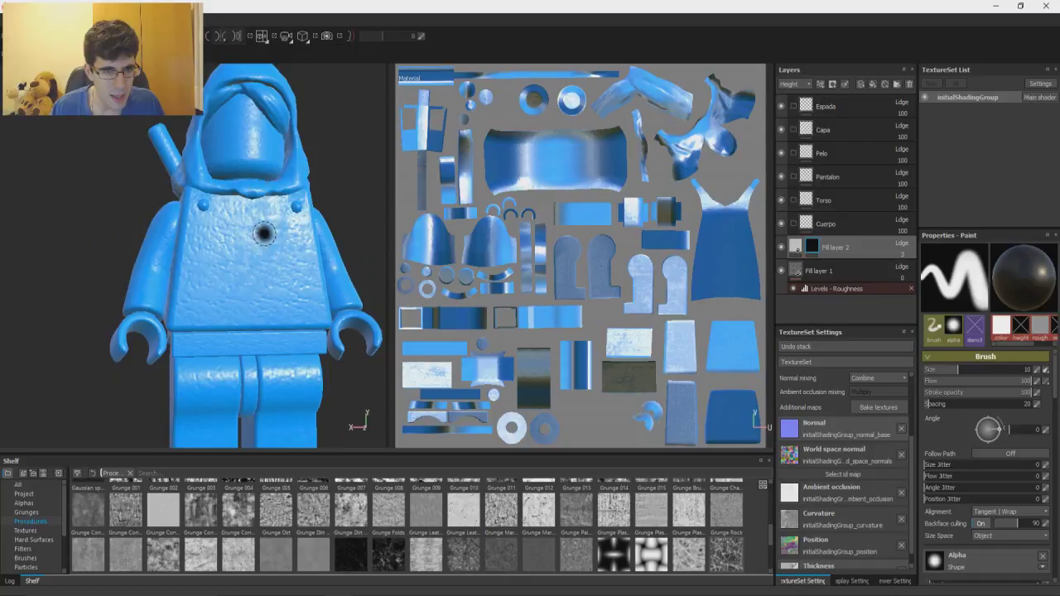
right_click_drag(224, 247, 245, 246, "ctrl")
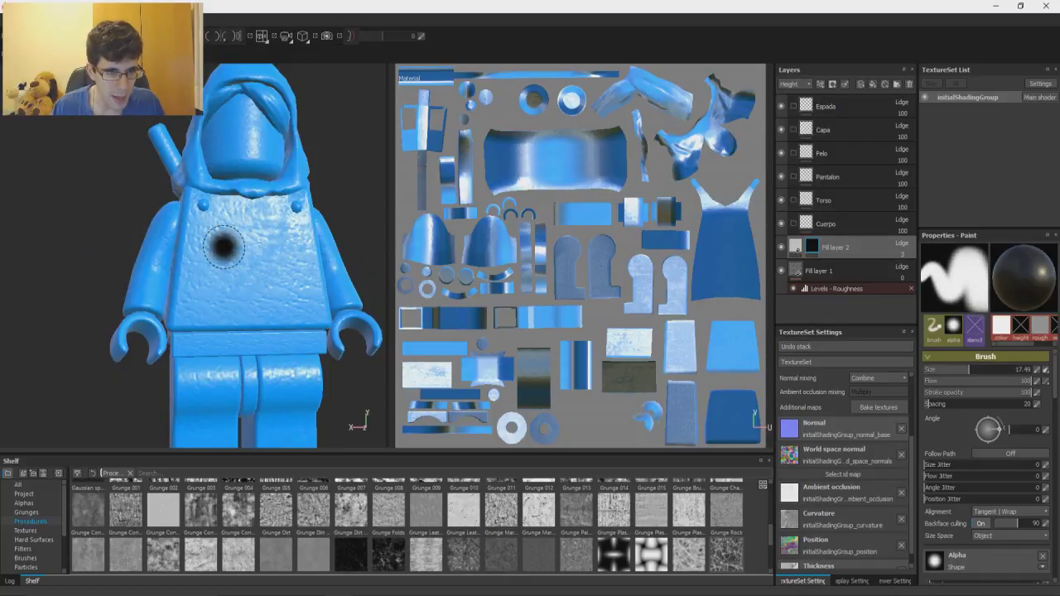
key("x")
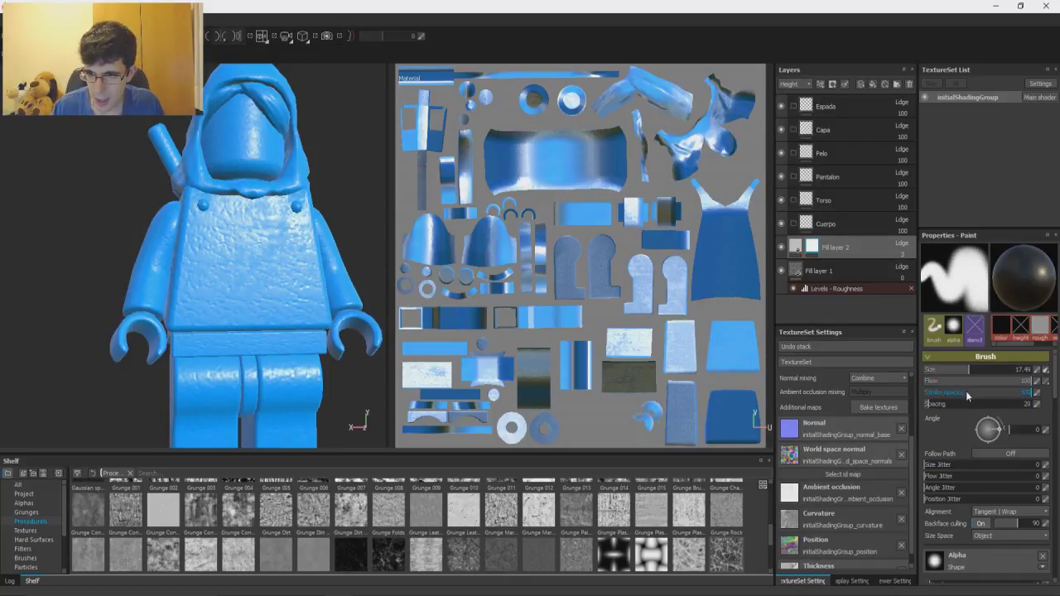
left_click_drag(945, 381, 926, 381)
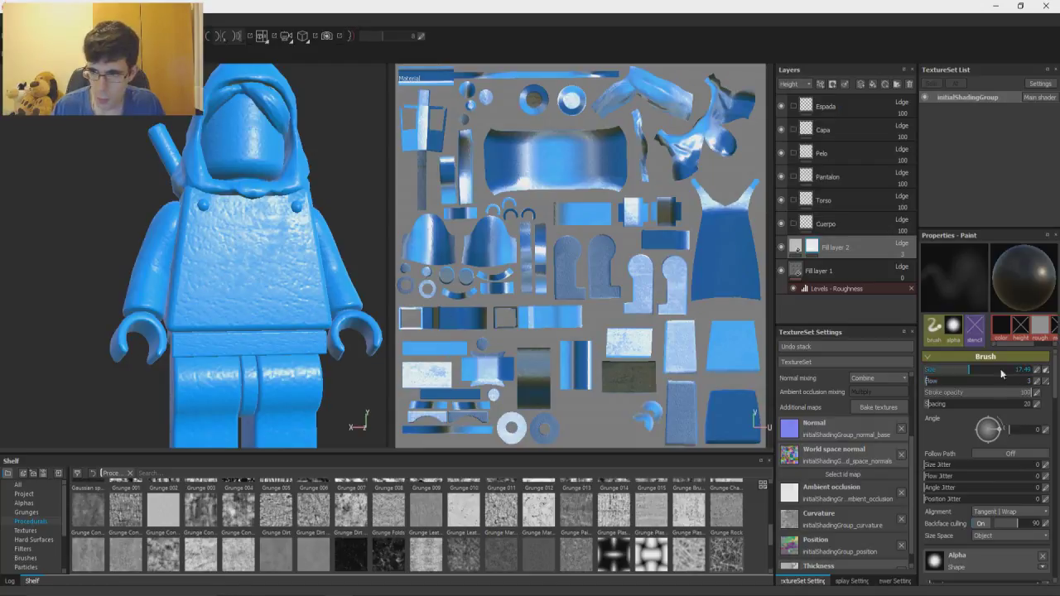
left_click(934, 381)
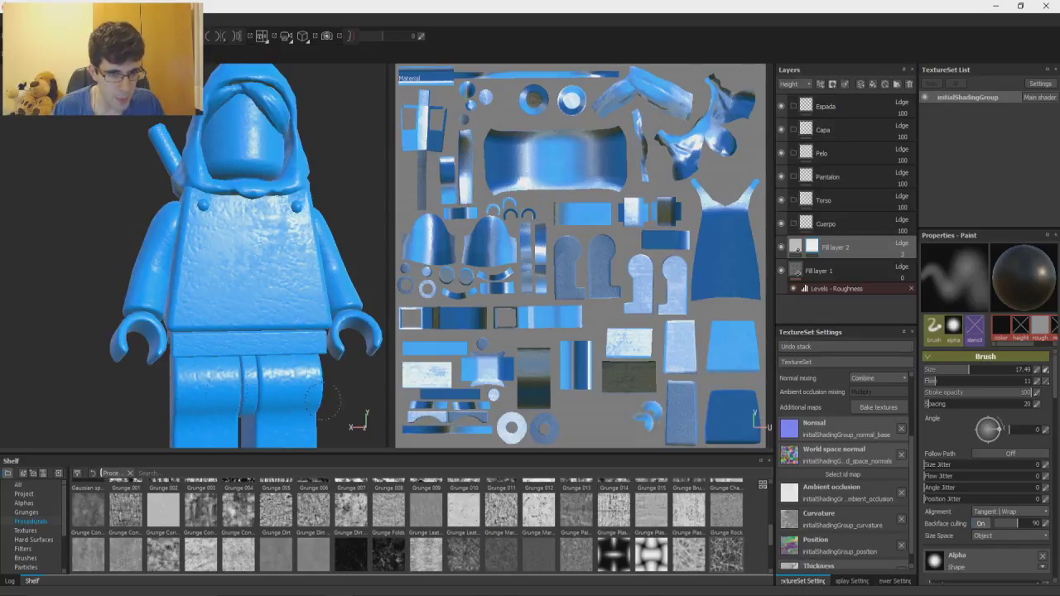
Step: Softly paint black on the fibers mask over the figure's front, arm and cape, enlarging the brush to 38.97
left_click_drag(285, 301, 296, 302, "alt")
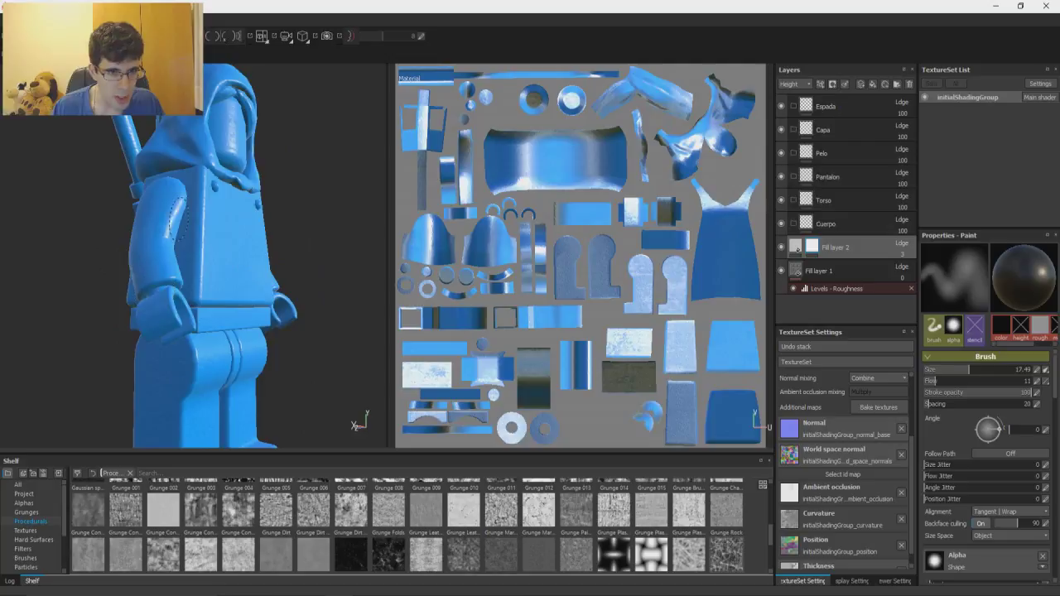
left_click_drag(159, 368, 279, 339, "alt")
mouse_move(279, 338)
right_mouse_down("shift")
mouse_move(207, 350)
mouse_move(144, 325)
right_mouse_up("shift")
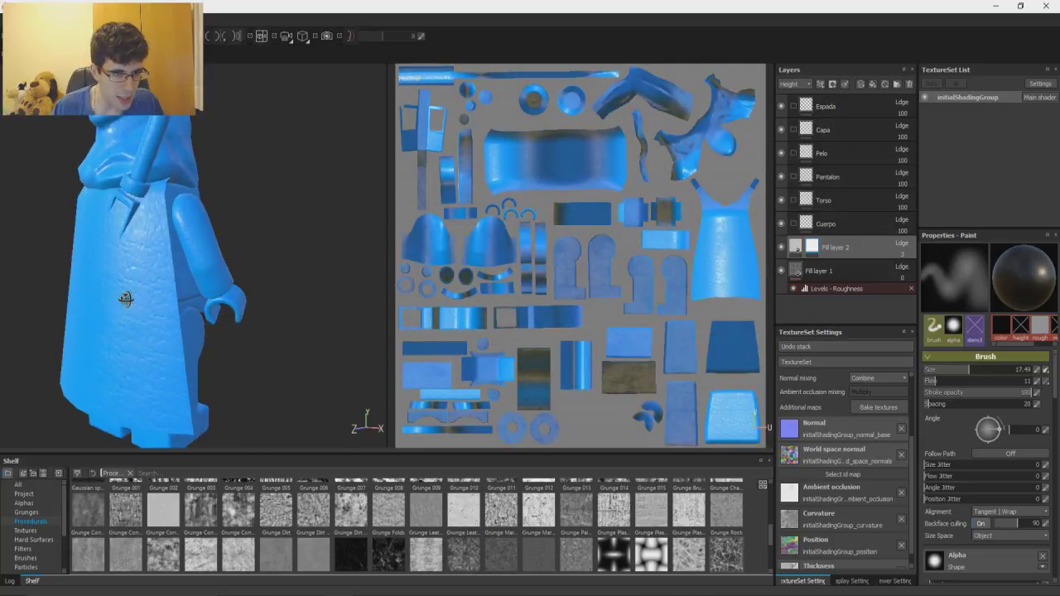
left_click_drag(121, 300, 199, 290, "alt")
right_click_drag(79, 322, 107, 322, "ctrl")
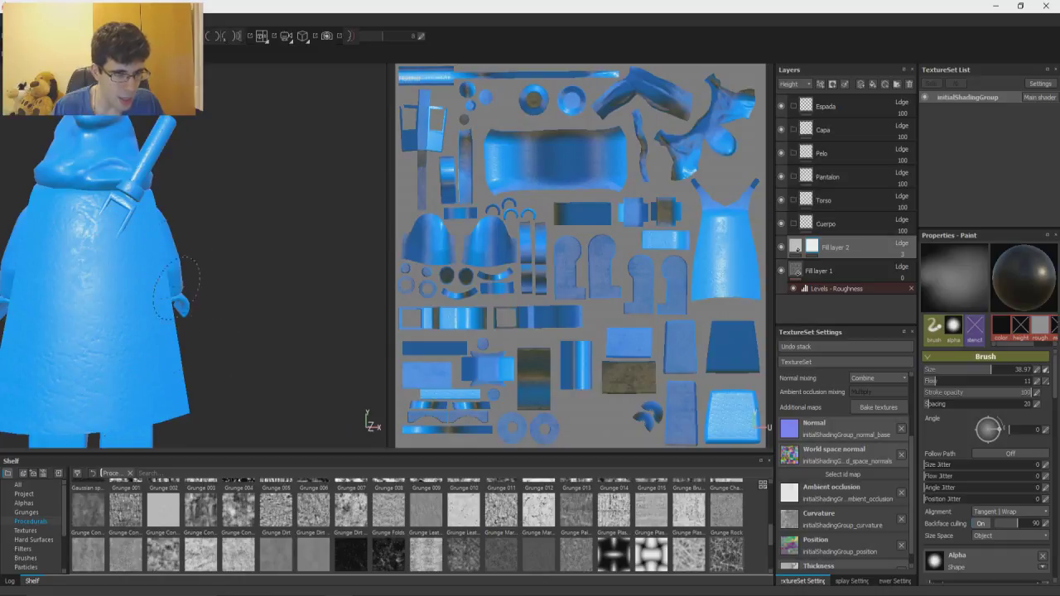
Step: Continue fading the fibers in the mask around both sides, the legs and the back of the cape
left_click_drag(203, 248, 157, 189, "alt")
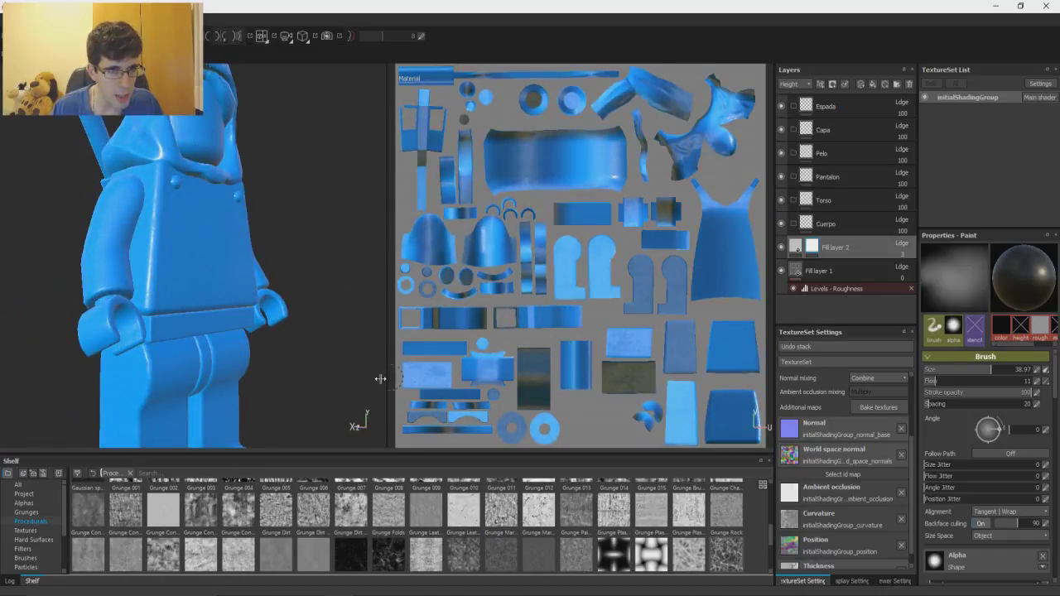
left_click_drag(285, 327, 213, 317, "alt")
middle_click_drag(212, 317, 277, 286, "alt")
right_click_drag(278, 285, 199, 347, "shift")
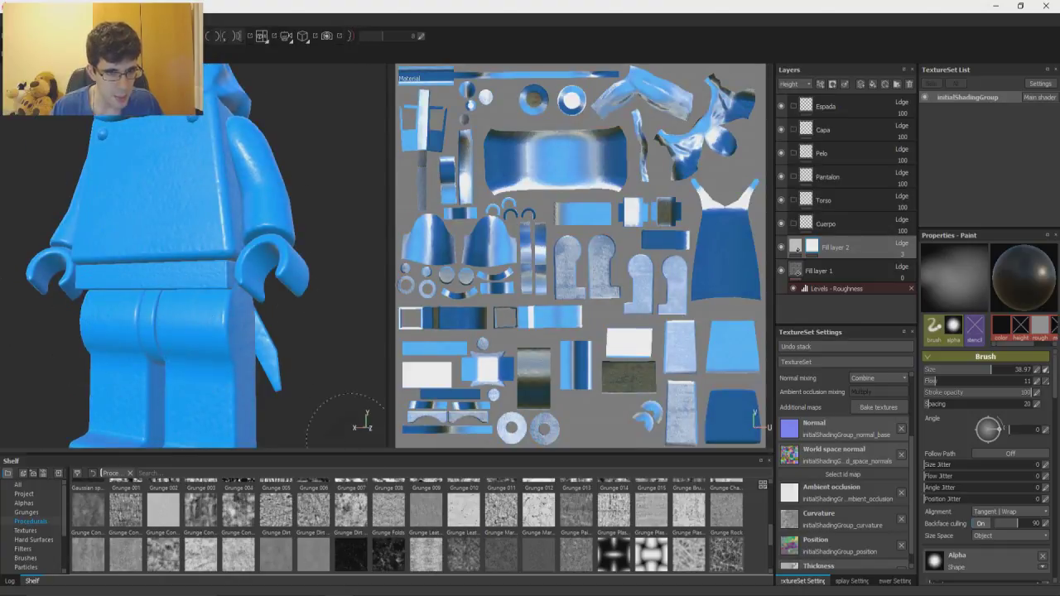
middle_click_drag(276, 366, 287, 262, "alt")
left_click_drag(415, 436, 434, 413, "alt")
left_click_drag(347, 362, 149, 255, "alt")
right_click_drag(149, 255, 158, 255, "shift")
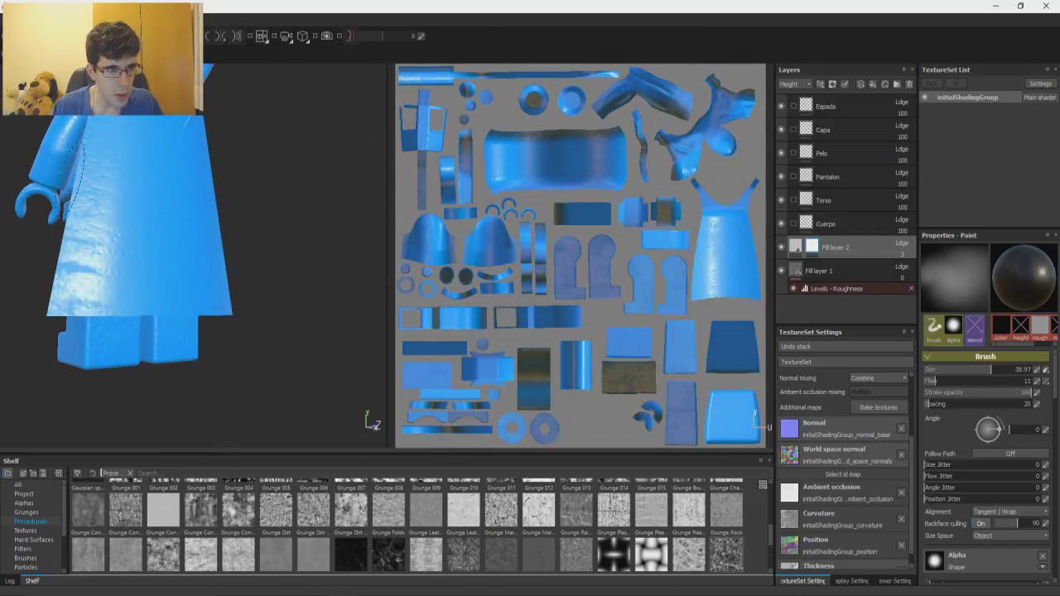
left_click_drag(149, 236, 215, 239, "alt")
right_click_drag(215, 239, 296, 244, "shift")
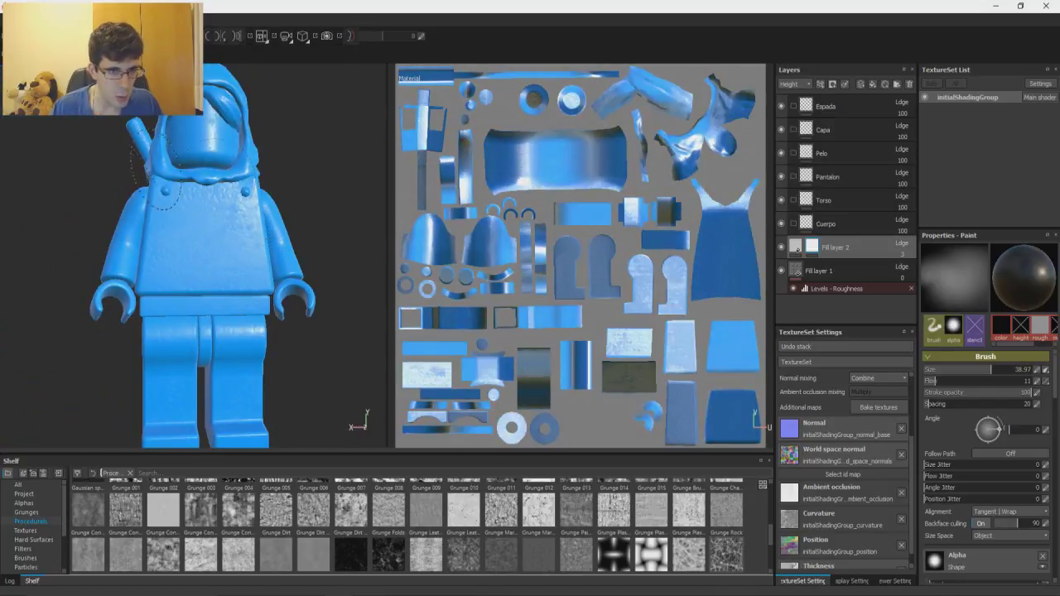
Step: Fade the remaining fibers on the upper torso and hood, and inspect the figure from the front
left_click_drag(222, 281, 204, 178, "alt")
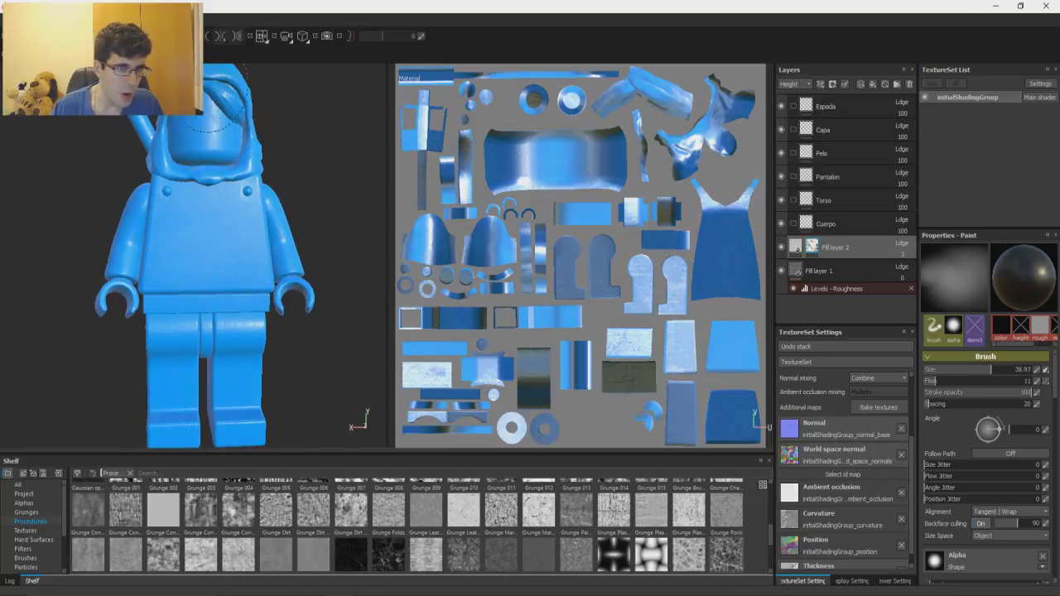
mouse_move(205, 111)
left_mouse_down("alt")
mouse_move(229, 163)
mouse_move(203, 169)
left_mouse_up("alt")
right_click_drag(203, 169, 223, 324, "alt")
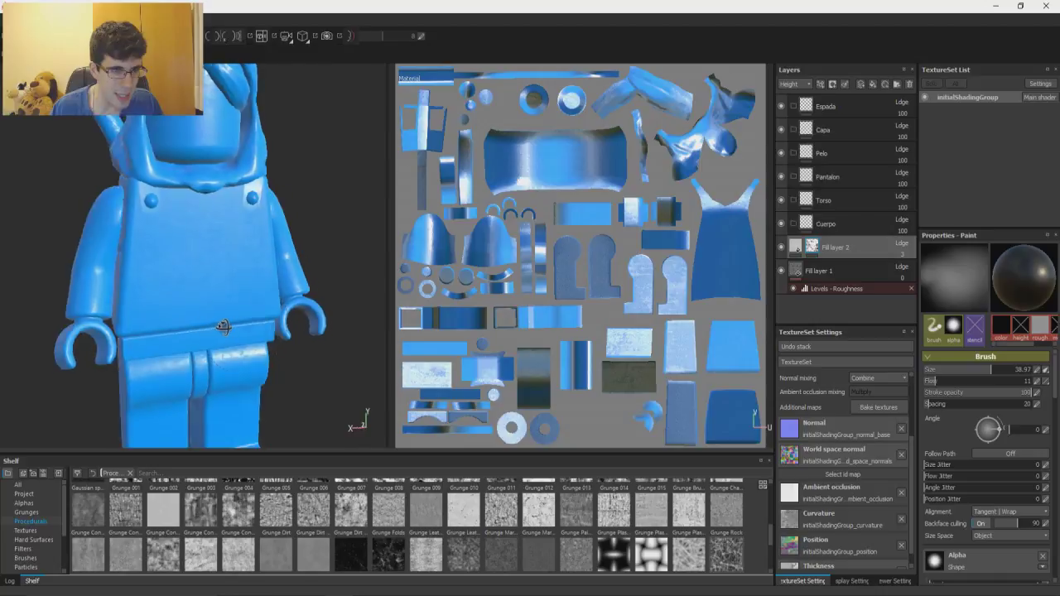
left_click_drag(223, 324, 226, 325, "alt")
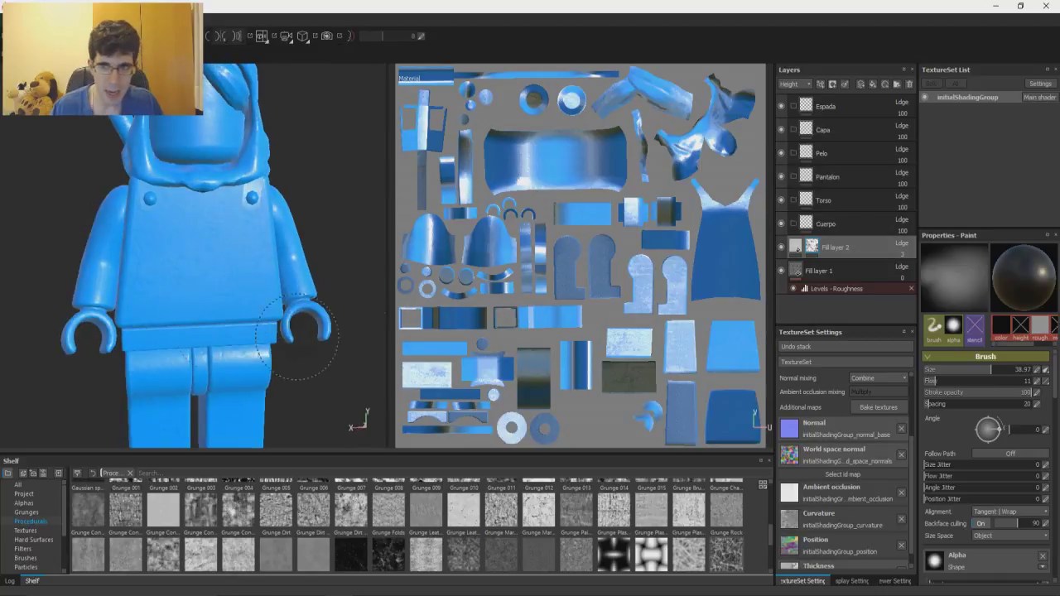
Step: Move the base layer, Fill layer 1, into the Cuerpo folder
left_click(803, 271)
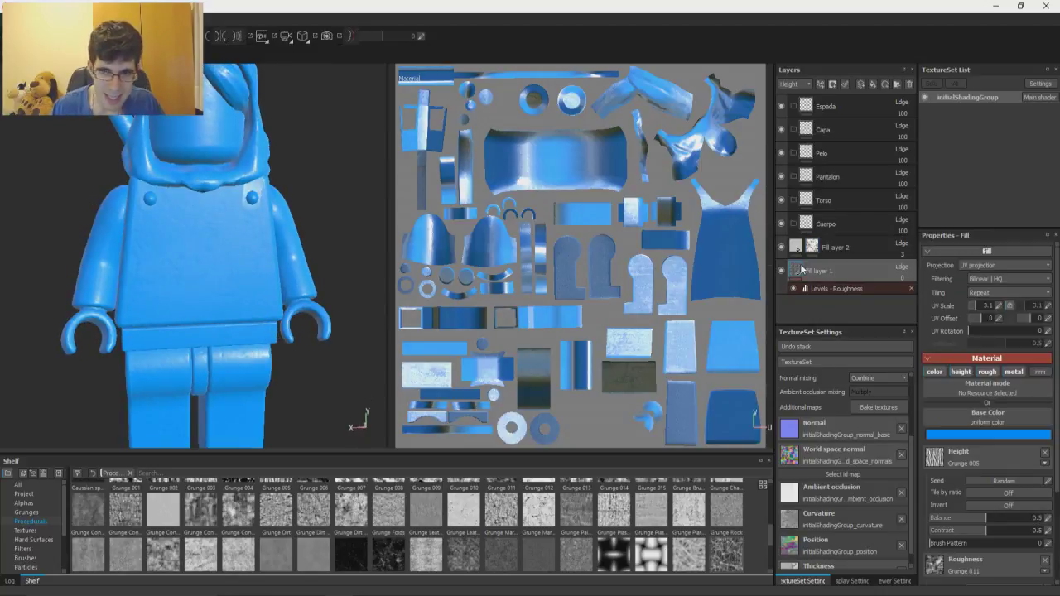
mouse_move(801, 266)
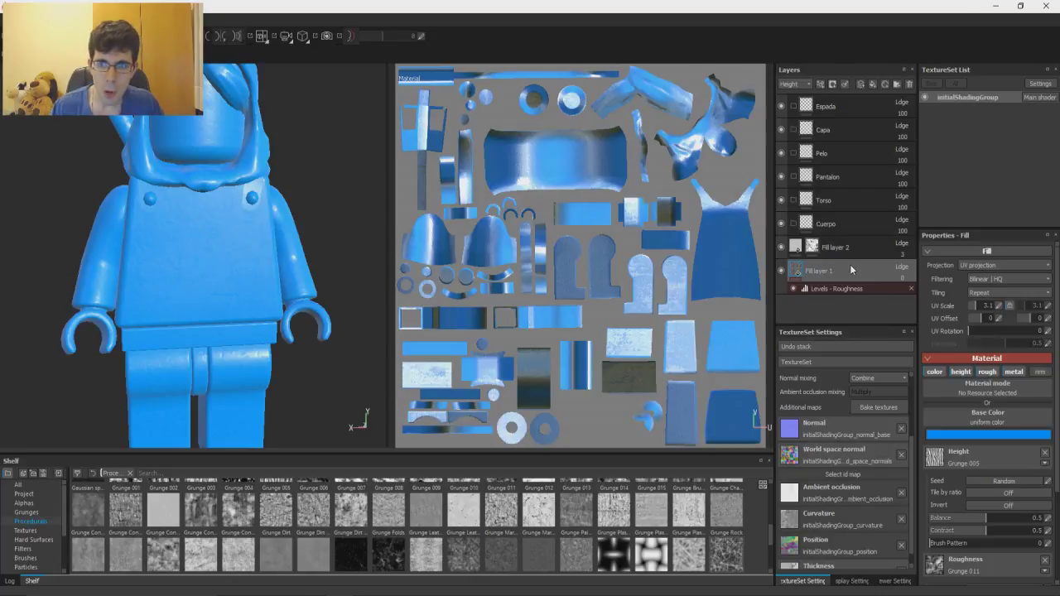
left_click_drag(828, 270, 802, 225)
Step: Change the Cuerpo fill layer's base color to a pale skin yellow with hue 0.153
left_click(979, 434)
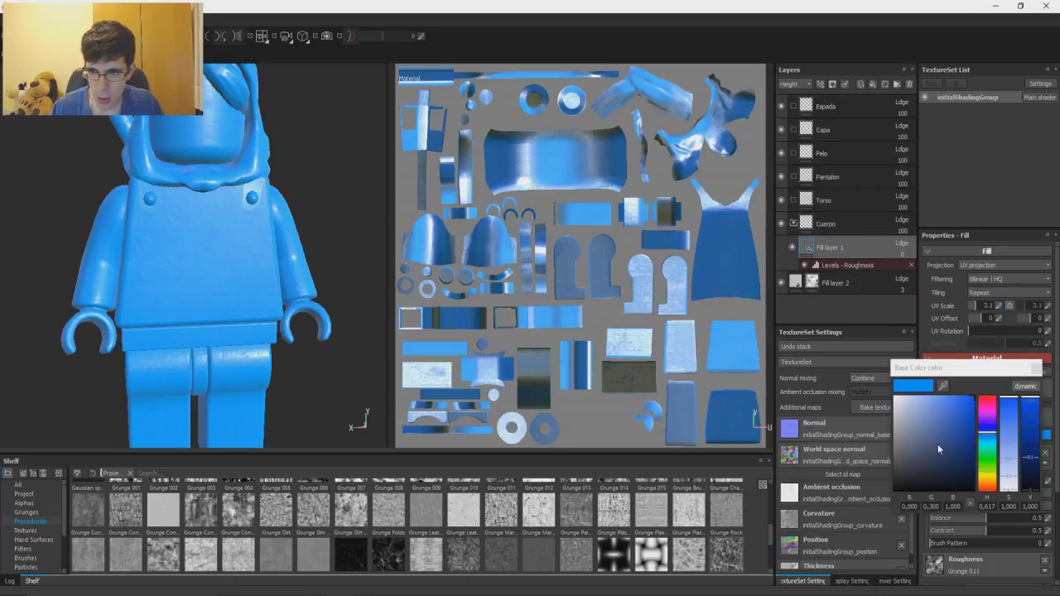
left_click_drag(982, 460, 987, 484)
mouse_move(917, 442)
left_mouse_down()
mouse_move(906, 426)
mouse_move(928, 421)
left_mouse_up()
left_click_drag(986, 472, 988, 483)
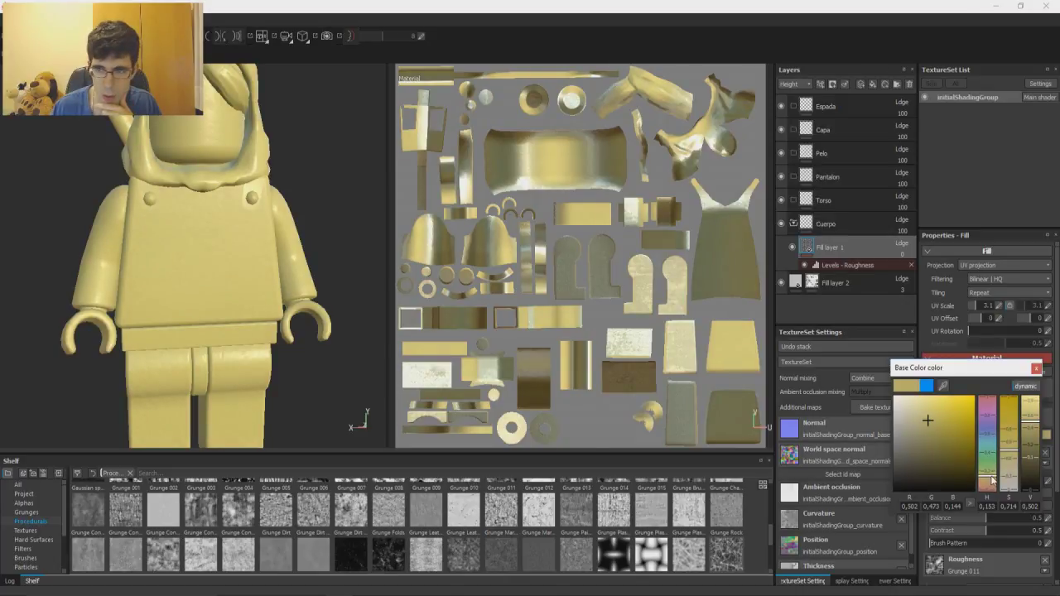
mouse_move(930, 422)
left_mouse_down()
mouse_move(938, 429)
mouse_move(918, 418)
left_mouse_up()
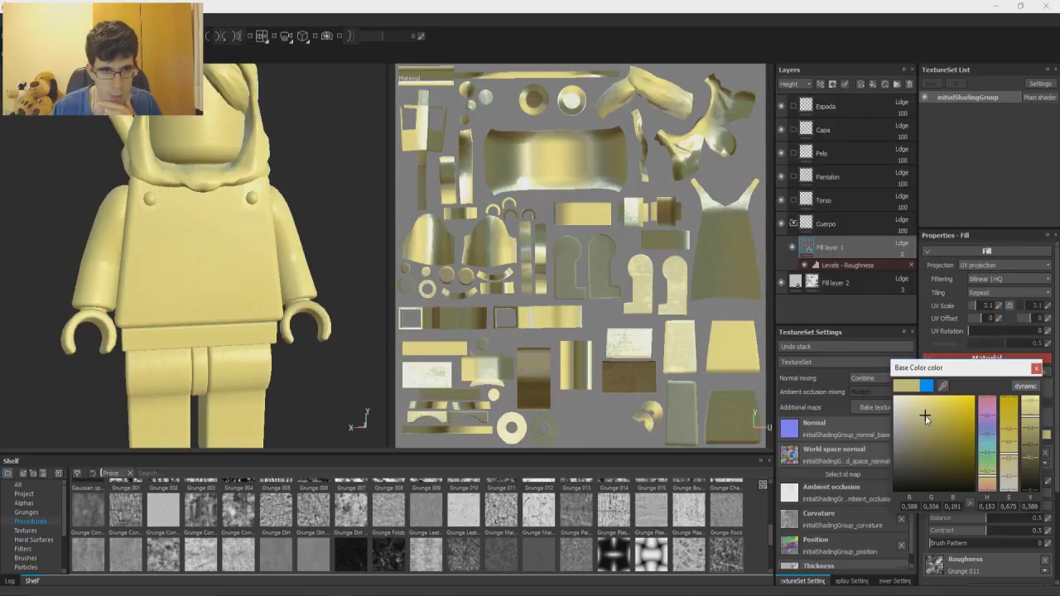
Step: Add a black mask to the Cuerpo folder
mouse_move(200, 254)
left_mouse_down("alt")
mouse_move(276, 244)
mouse_move(209, 269)
left_mouse_up("alt")
right_click_drag(222, 299, 207, 177, "alt")
left_click_drag(207, 178, 208, 232, "alt")
middle_click_drag(208, 233, 206, 216, "alt")
double_click(832, 225)
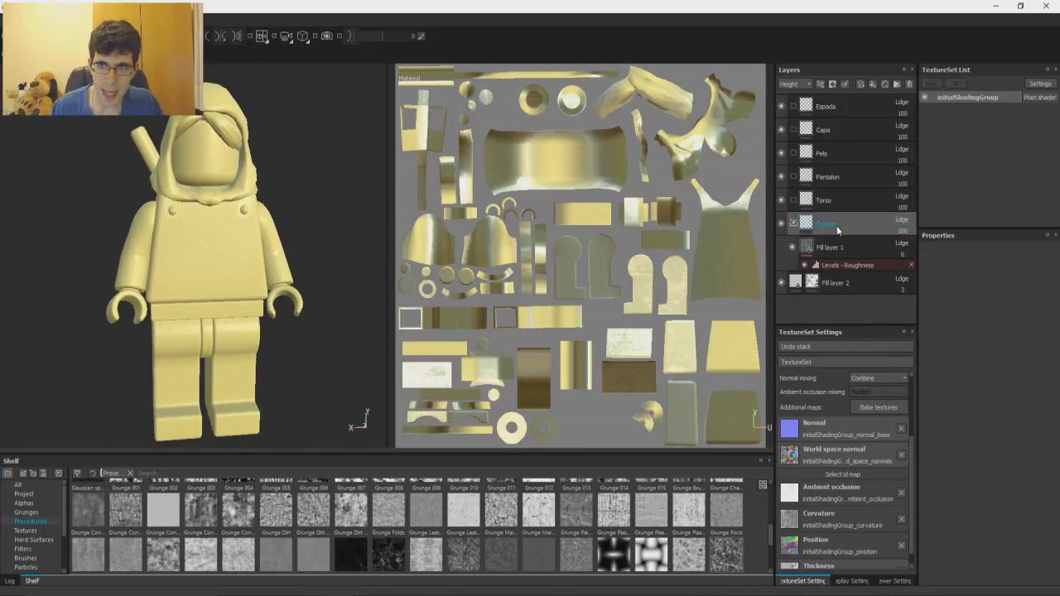
right_click(833, 225)
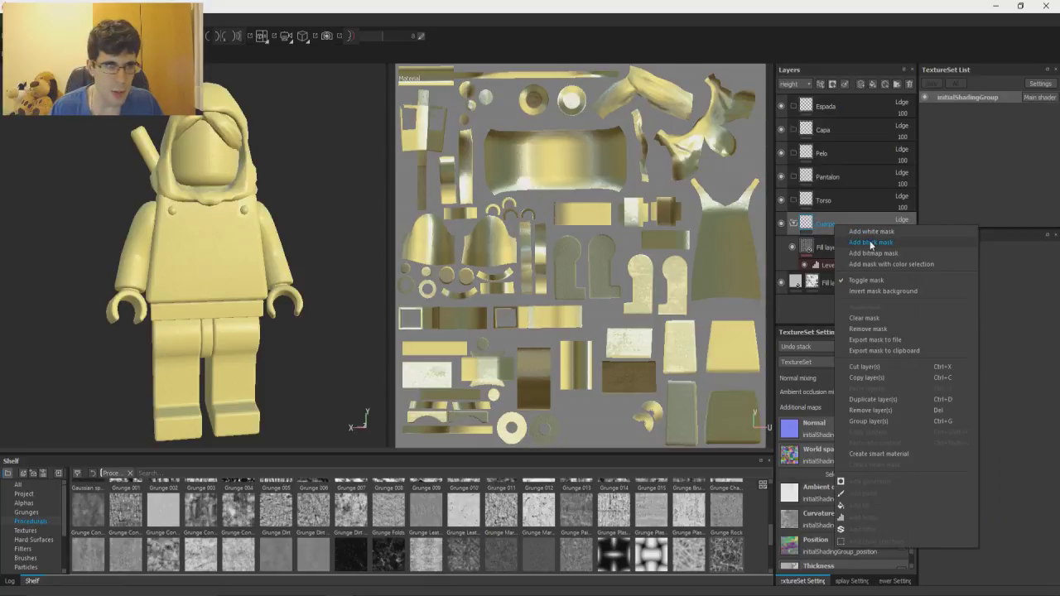
left_click(870, 243)
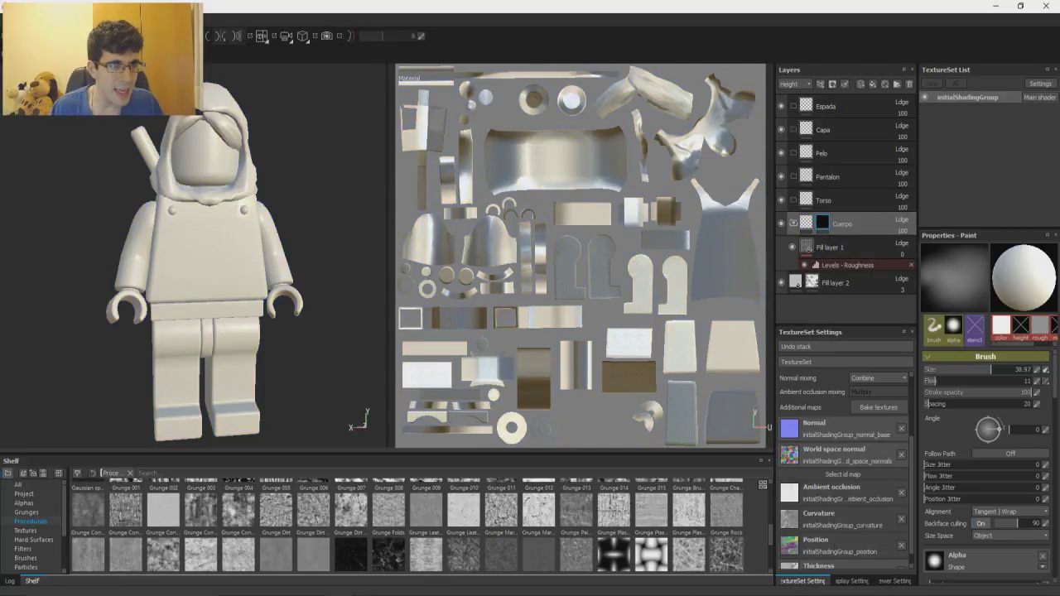
Step: Use Polygon Fill in mesh mode with white to reveal the face and both hands in the Cuerpo mask
key("4")
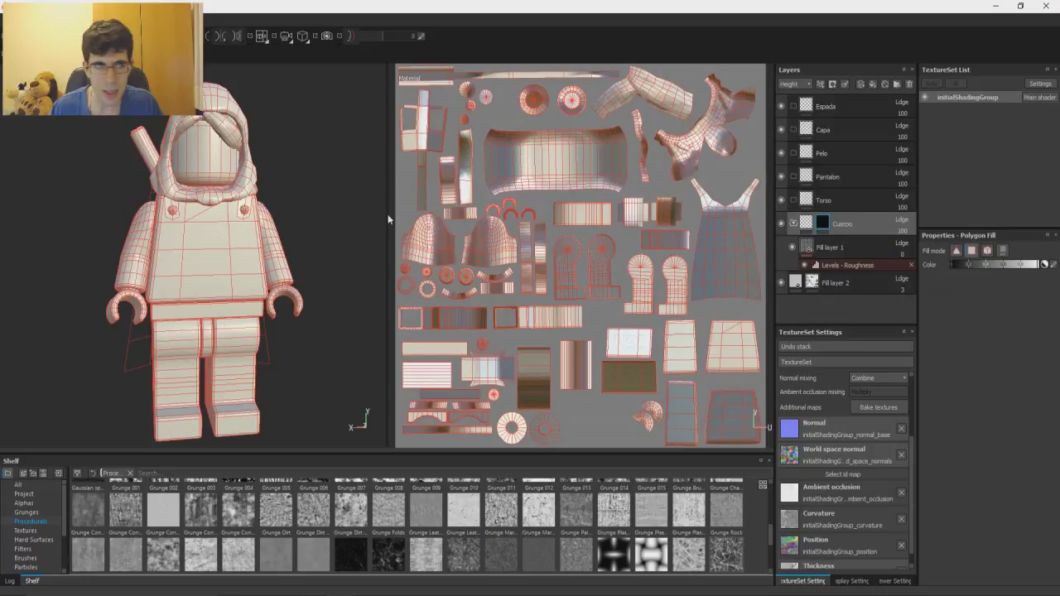
key("1")
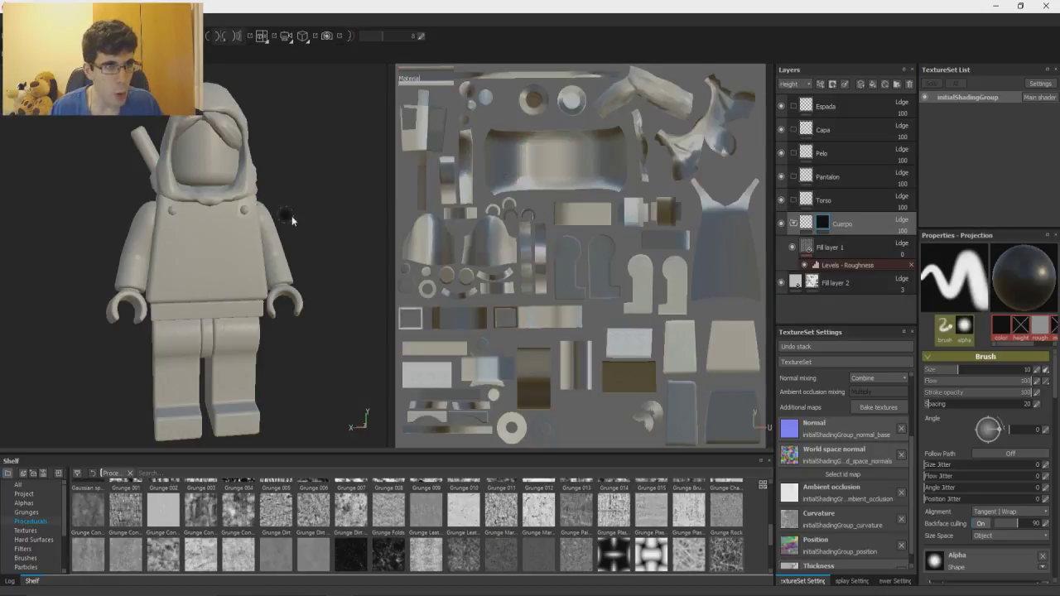
key("4")
left_click_drag(109, 214, 192, 224, "alt")
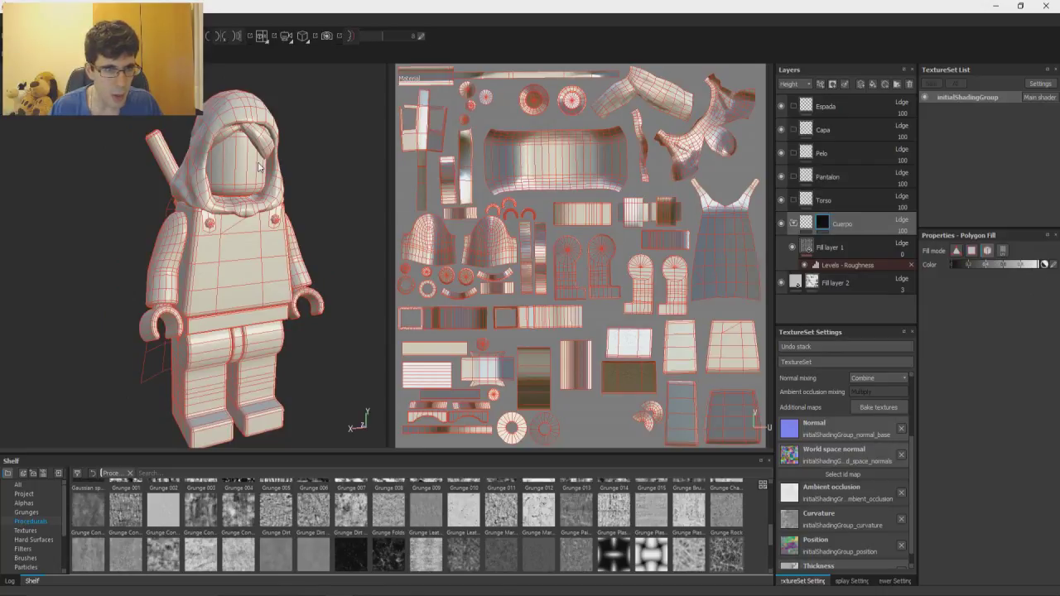
scroll(313, 306, "up", 4)
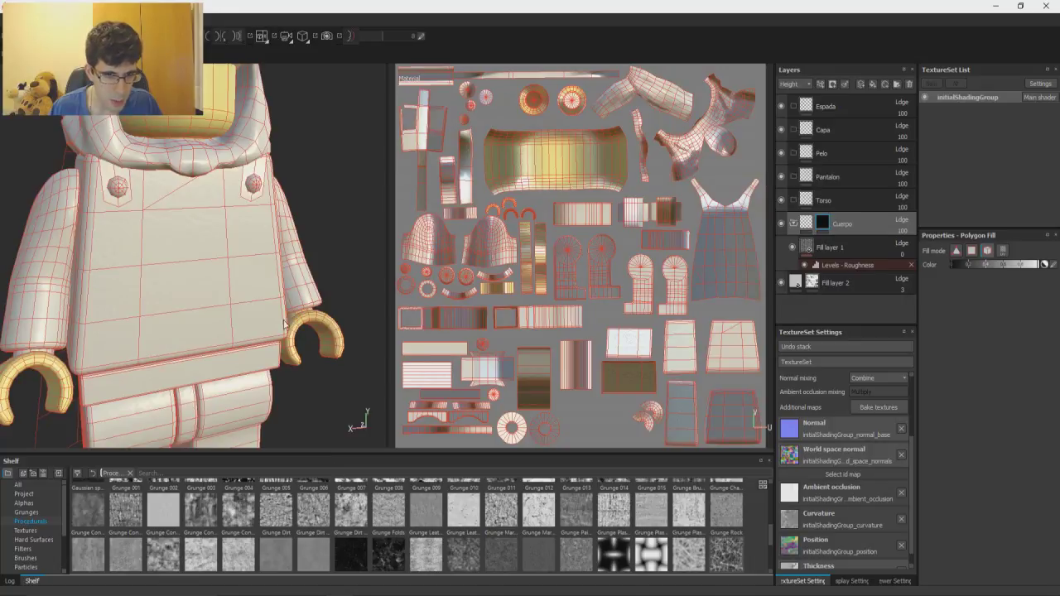
scroll(108, 375, "down", 4)
left_click_drag(107, 375, 153, 373, "alt")
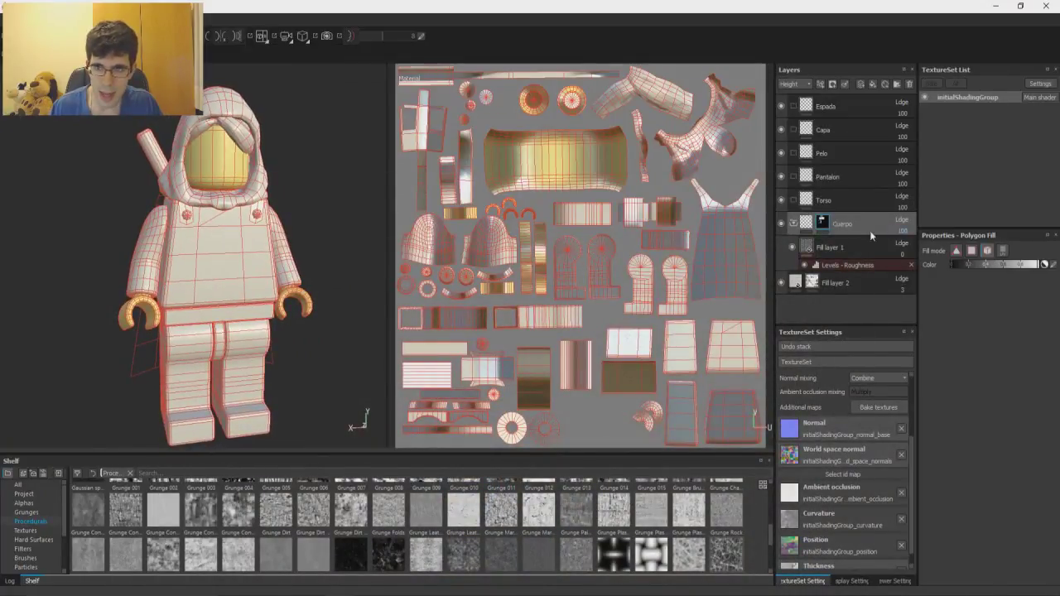
Step: Duplicate the Cuerpo folder's fill layer and move the copy into the Torso folder
left_click(842, 243)
key("ctrl+d")
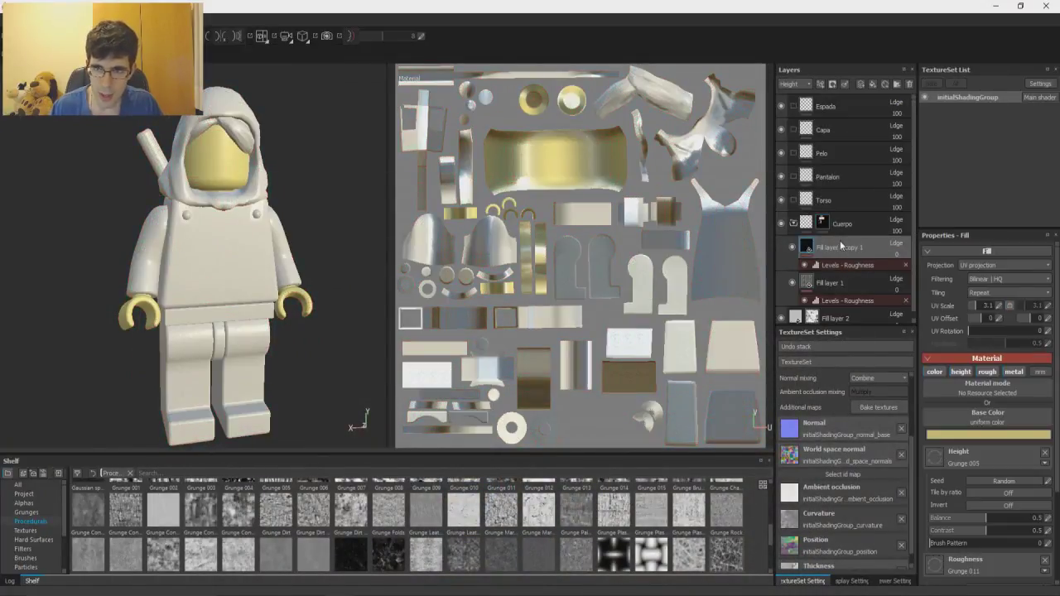
left_click_drag(851, 210, 827, 204)
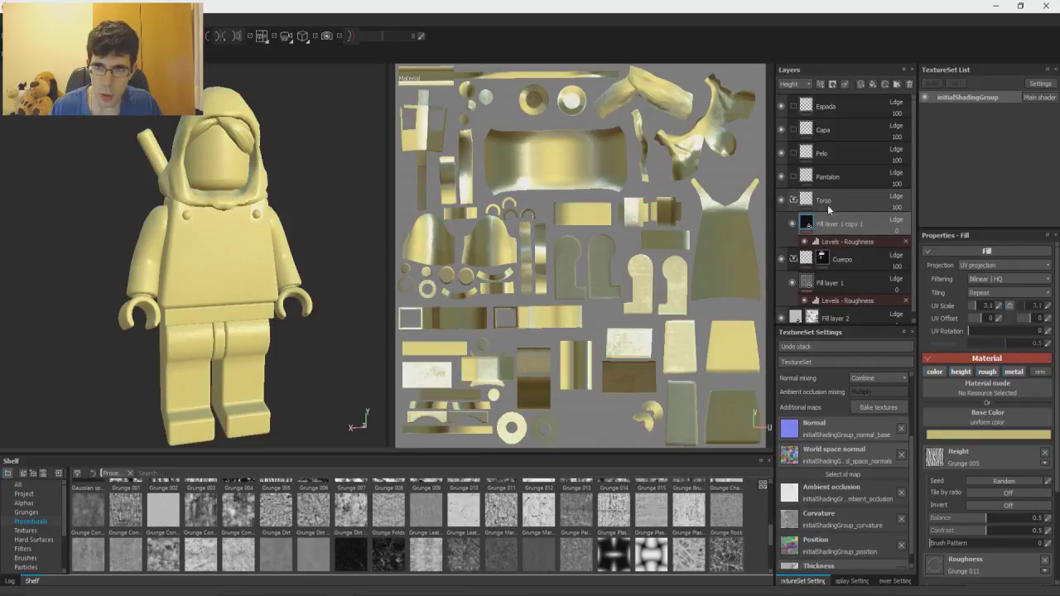
Step: Change the Torso fill layer's base color to orange, about R 0.796, G 0.381, B 0
left_click(956, 434)
left_click_drag(967, 482, 968, 482)
left_click_drag(931, 421, 953, 403)
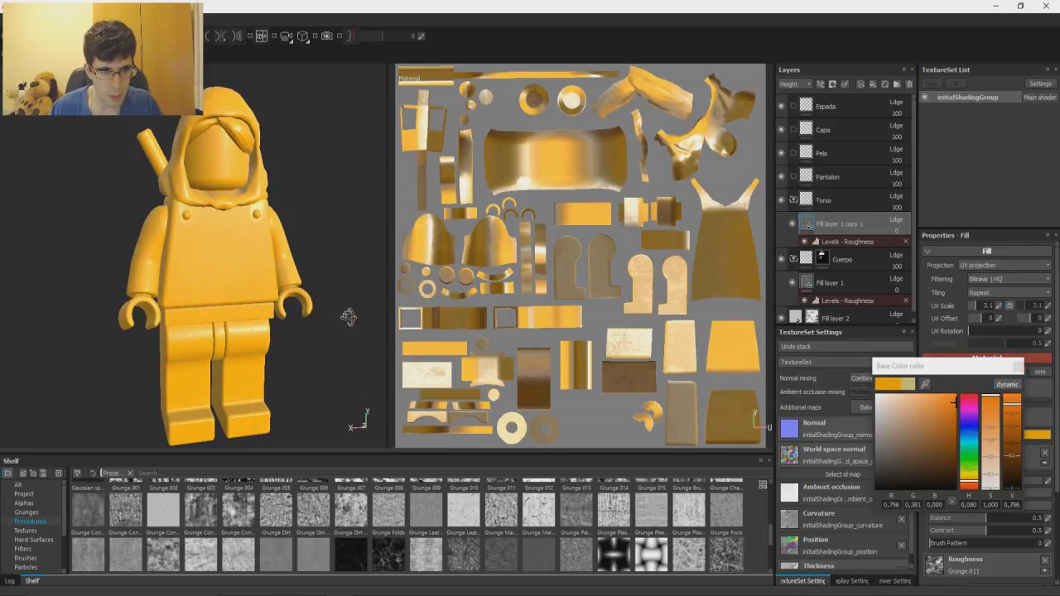
Step: Compare the torso orange with the Photoshop reference and shift the Torso fill's base color to R 0.796, G 0.264, B 0
left_click_drag(349, 318, 387, 418, "alt")
key("c")
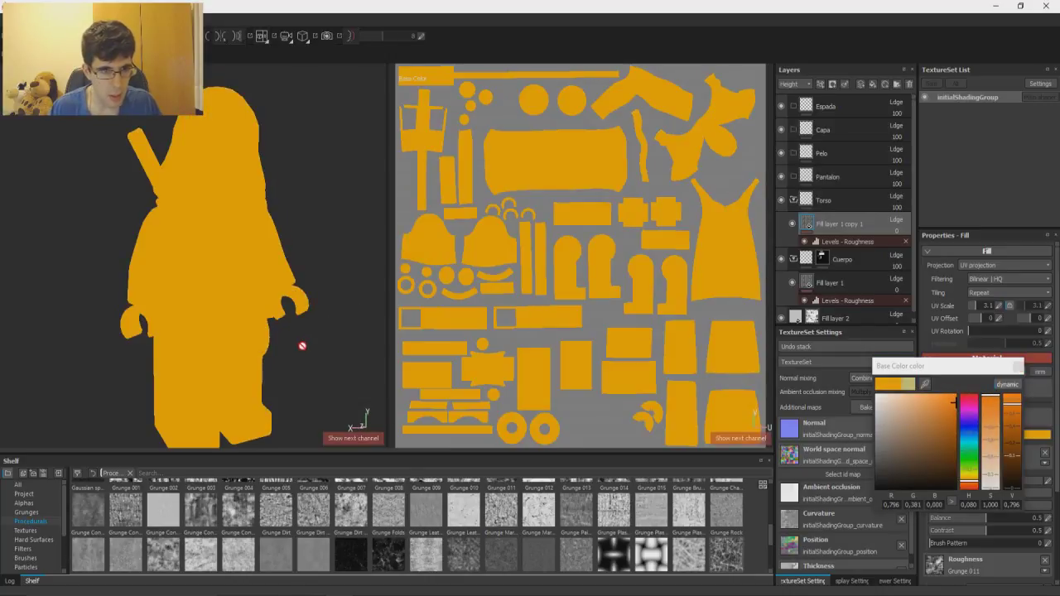
left_click_drag(302, 346, 346, 506, "alt")
key("alt+Tab")
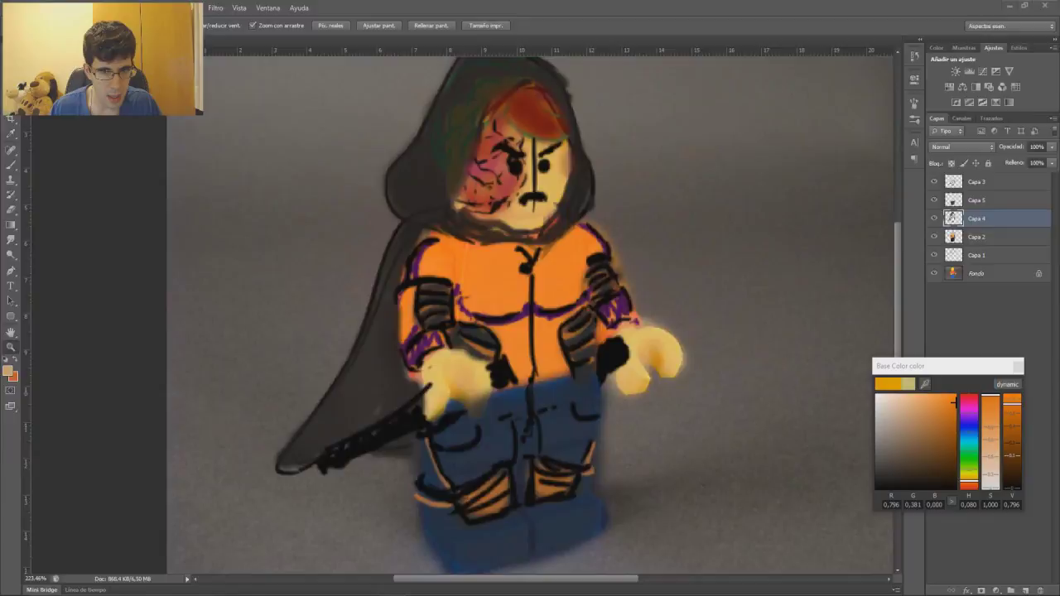
key("alt+Tab")
left_click_drag(967, 486, 972, 487)
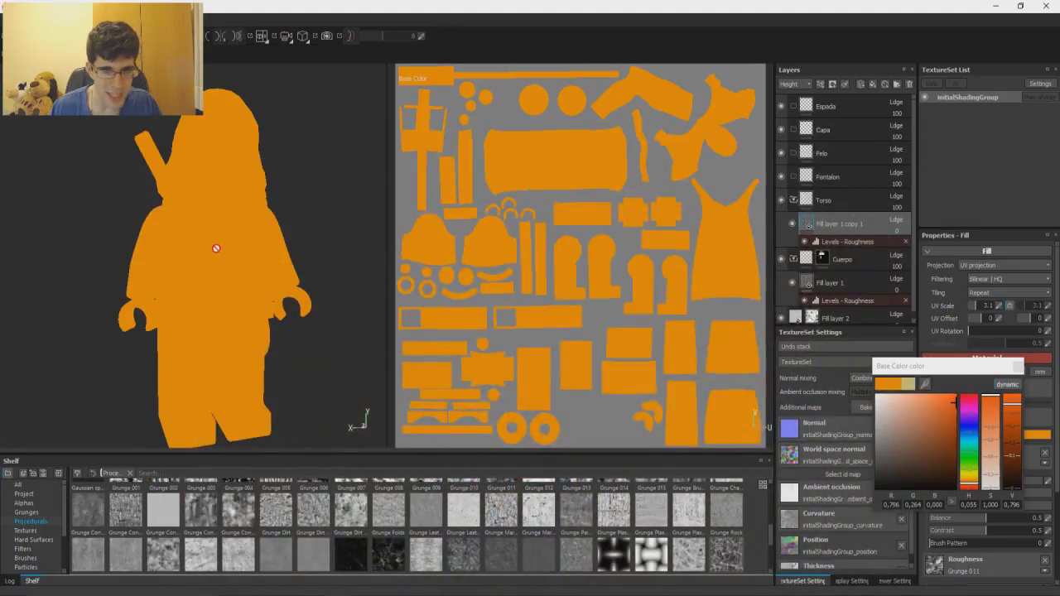
key("m")
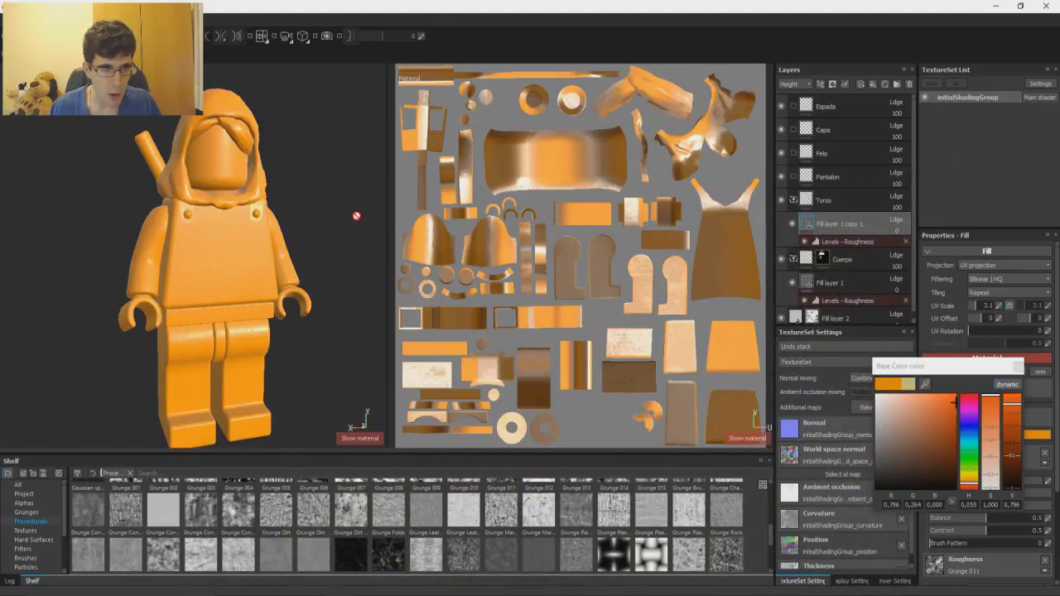
Step: Add a black mask to the Torso folder and reveal the torso and both arms in it with Polygon Fill
left_click(825, 202)
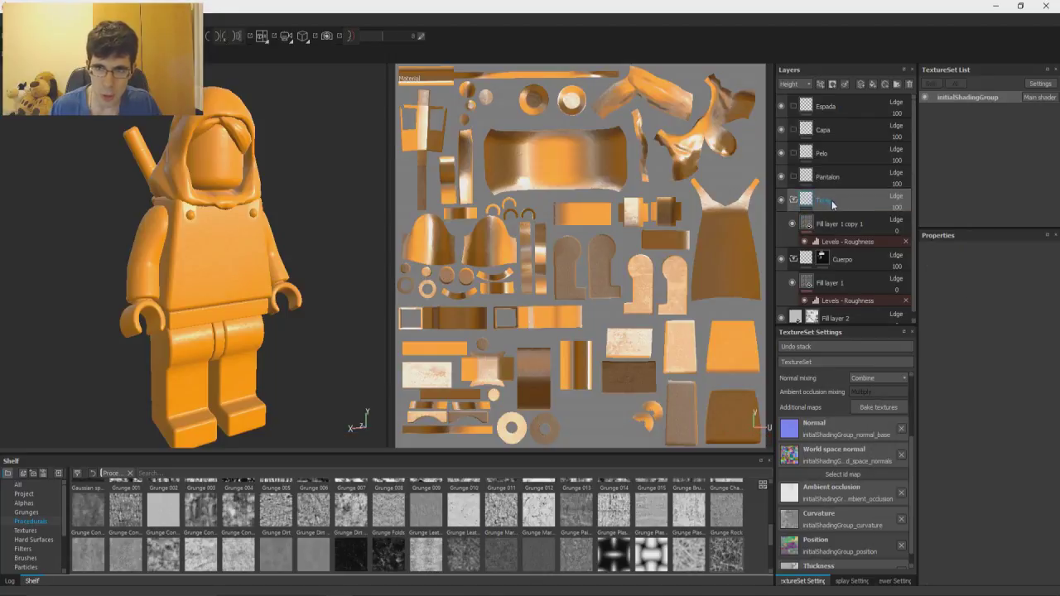
right_click(831, 204)
left_click(853, 217)
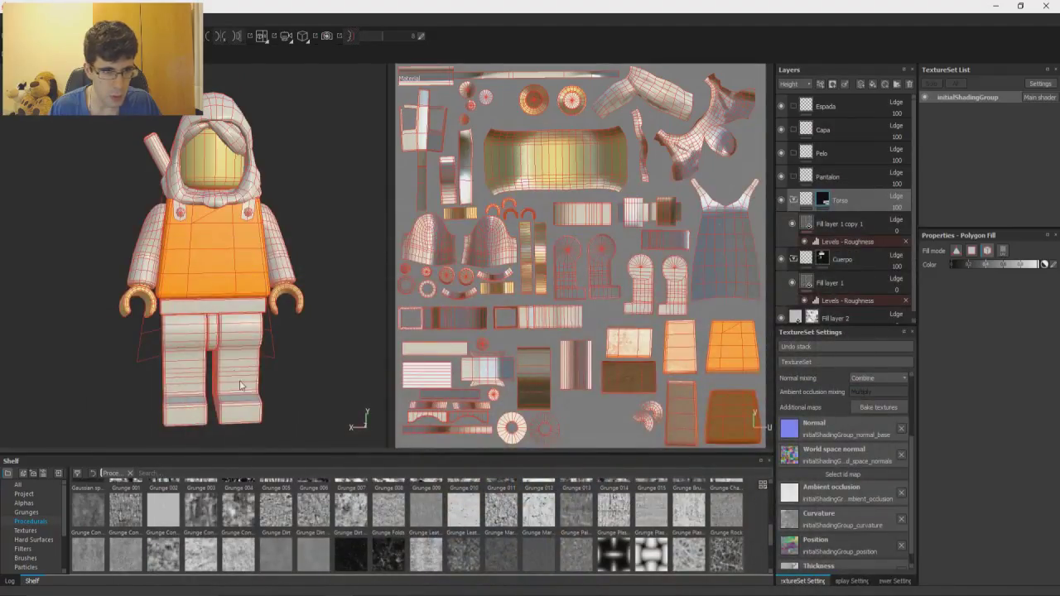
left_click(149, 260)
left_click(279, 251)
left_click_drag(258, 255, 277, 274, "alt")
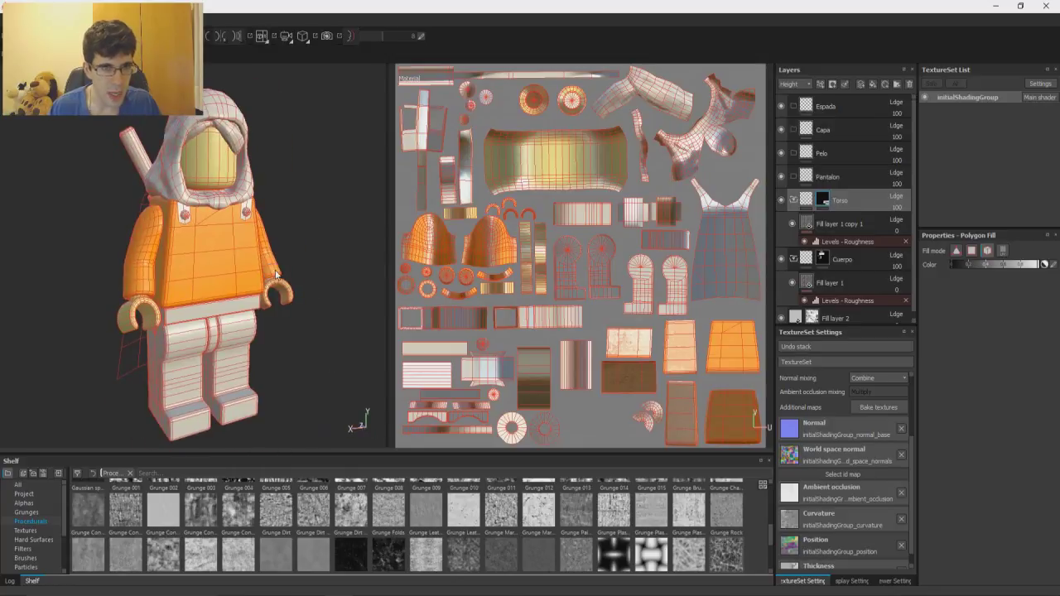
Step: Duplicate the Torso fill layer into the Pantalon folder and set its base color to dark blue, R 0.017, G 0.024, B 0.059
left_click(840, 222)
key("ctrl+d")
left_click_drag(839, 235, 837, 186)
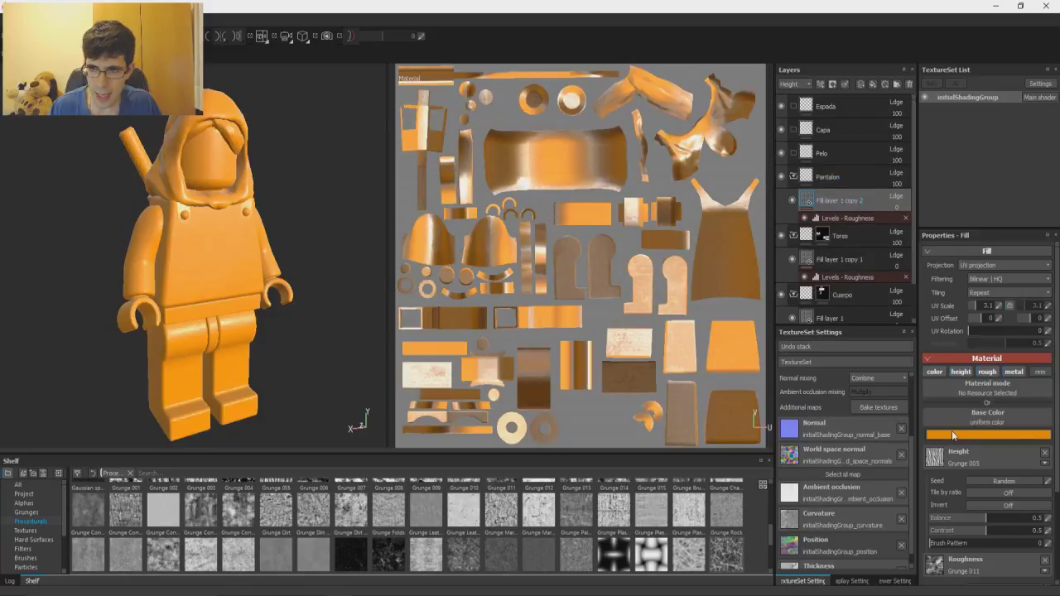
left_click(951, 432)
left_click(962, 434)
left_click_drag(938, 445, 908, 468)
left_click_drag(355, 361, 377, 350, "alt")
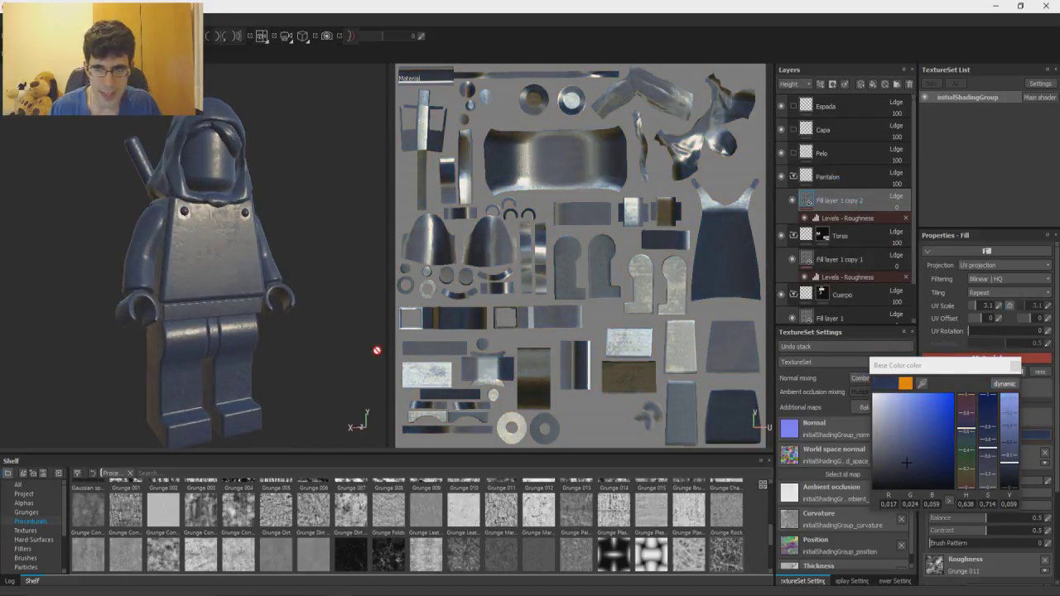
Step: Add a black mask to the Pantalon folder and reveal the hips, both legs and the piece between them with Polygon Fill
left_click(828, 176)
right_click(828, 177)
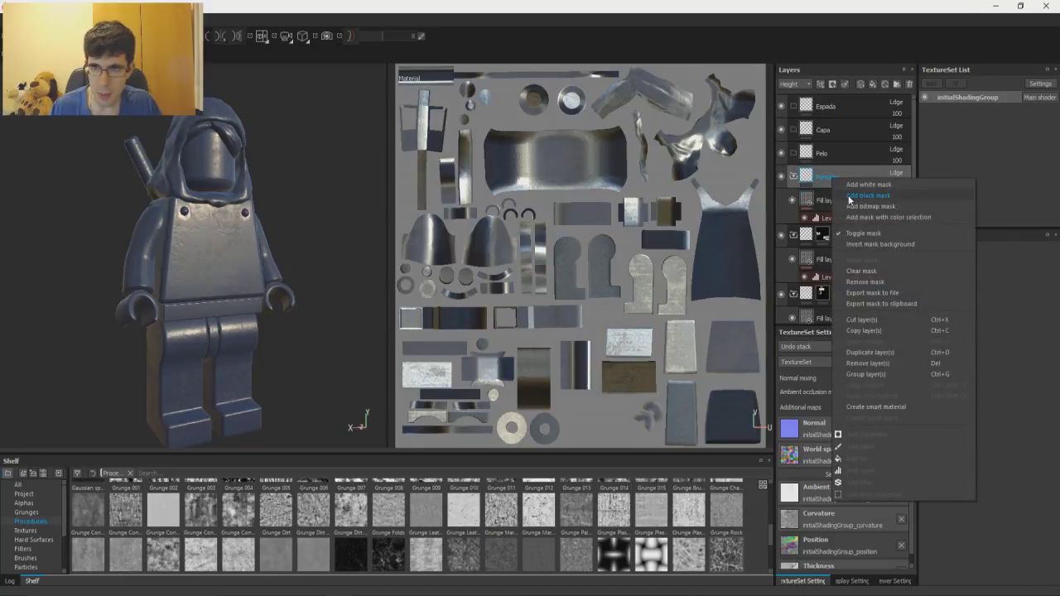
left_click(836, 199)
left_click(229, 332)
left_click(204, 312)
left_click(183, 329)
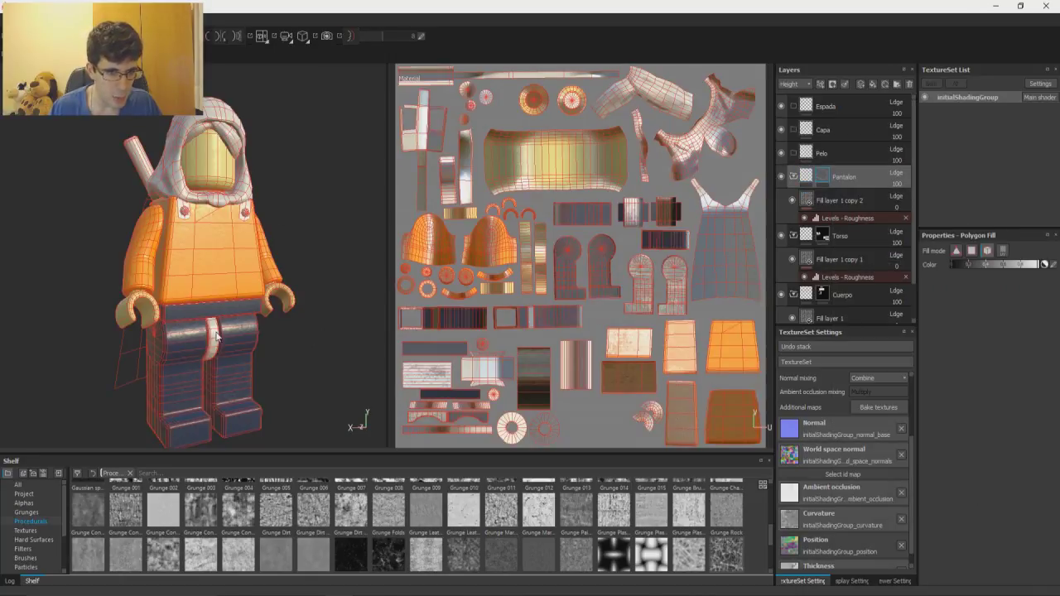
left_click(215, 332)
left_click_drag(238, 346, 348, 356, "alt")
Step: Duplicate the Pantalon fill layer and move the copy into the Pelo folder
left_click(831, 204)
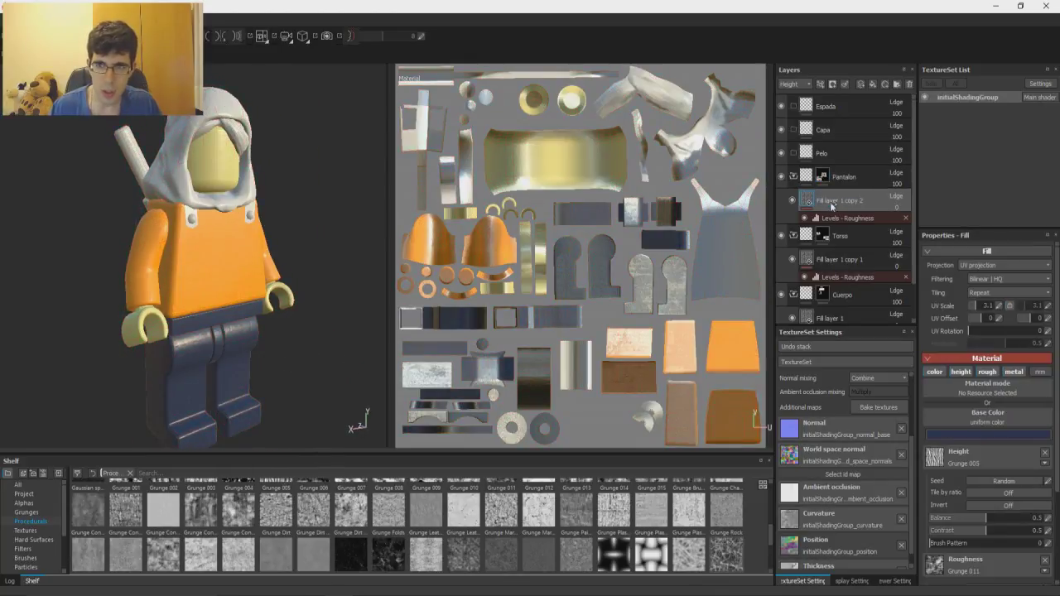
key("ctrl+d")
left_click_drag(842, 153, 824, 158)
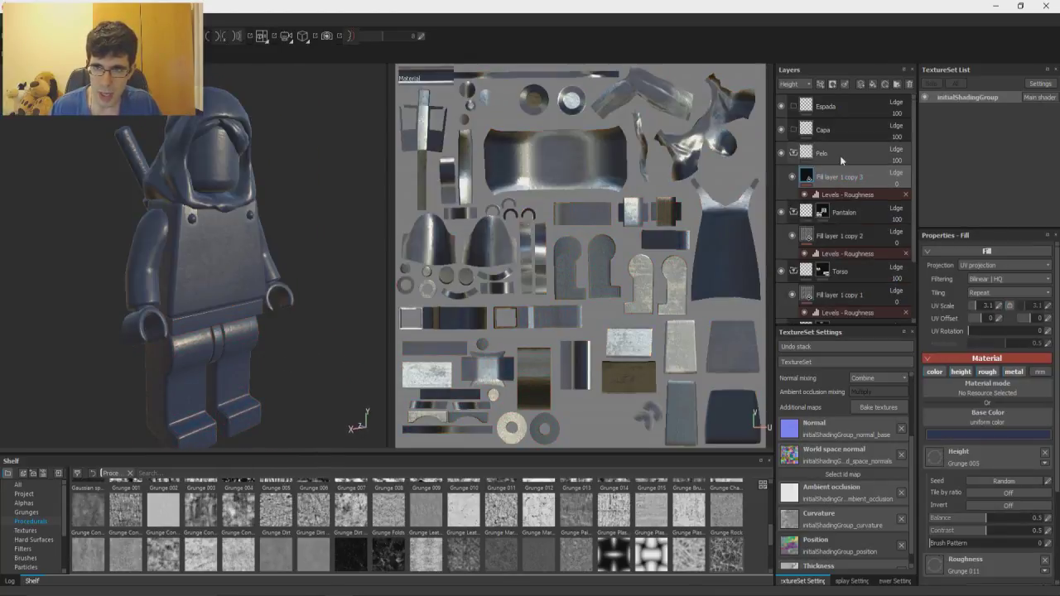
Step: Add a black mask to the Pelo folder and reveal the hair in it with Polygon Fill
right_click(827, 149)
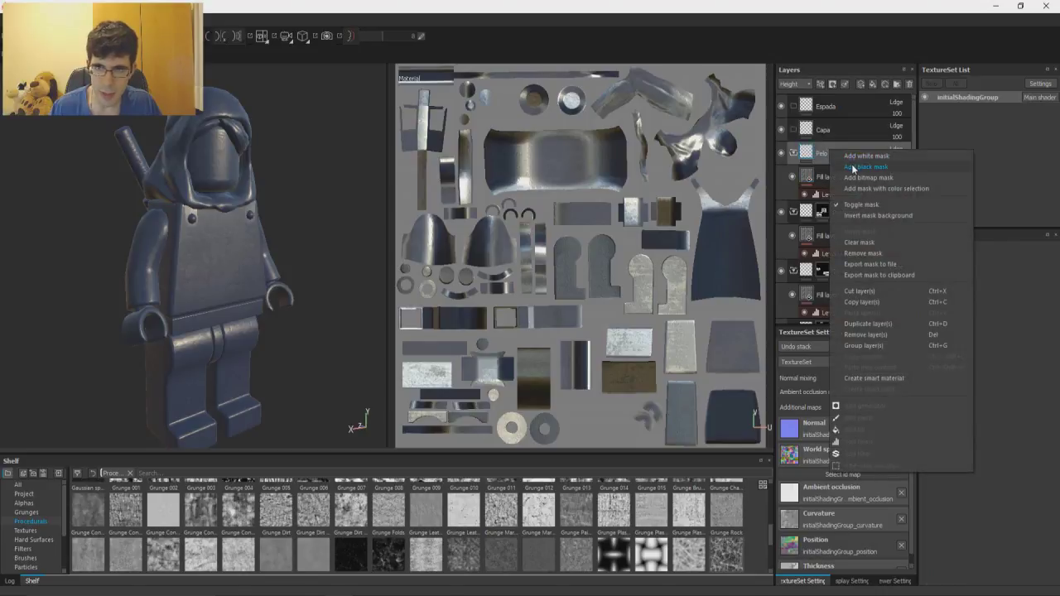
left_click(861, 166)
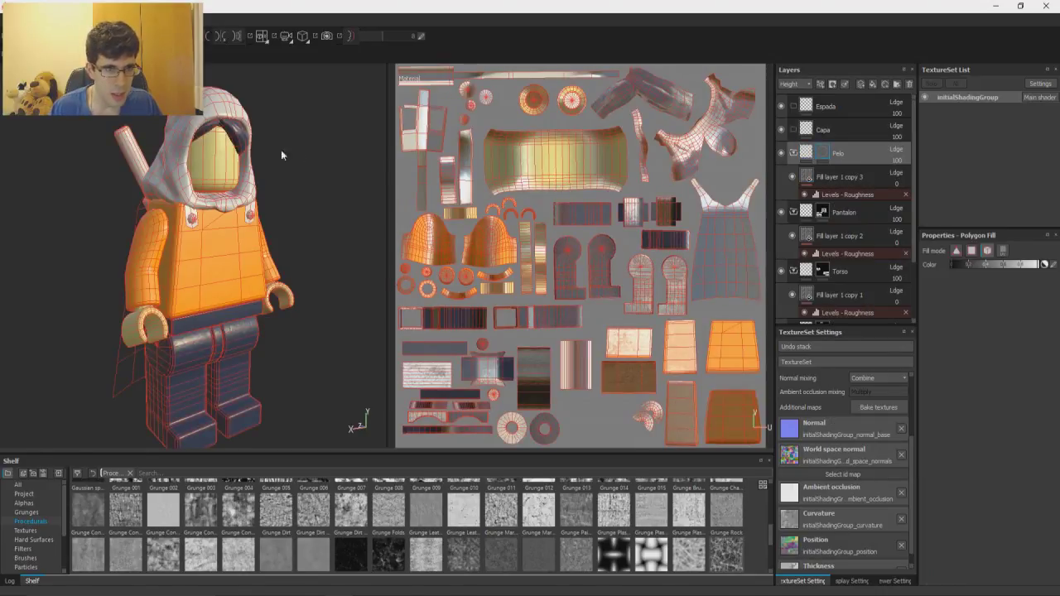
left_click_drag(258, 144, 285, 159, "alt")
Step: Change the Pelo fill layer's base color to dark red, R 0.277, G 0.015, B 0.015
left_click(838, 177)
left_click(994, 434)
left_click_drag(986, 423, 990, 398)
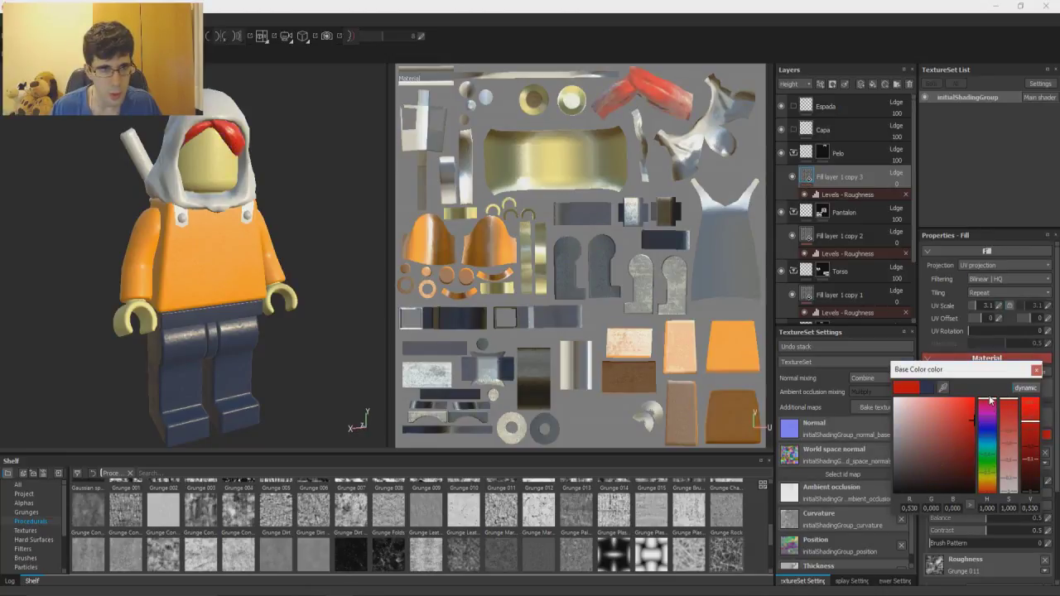
left_click_drag(945, 451, 951, 439)
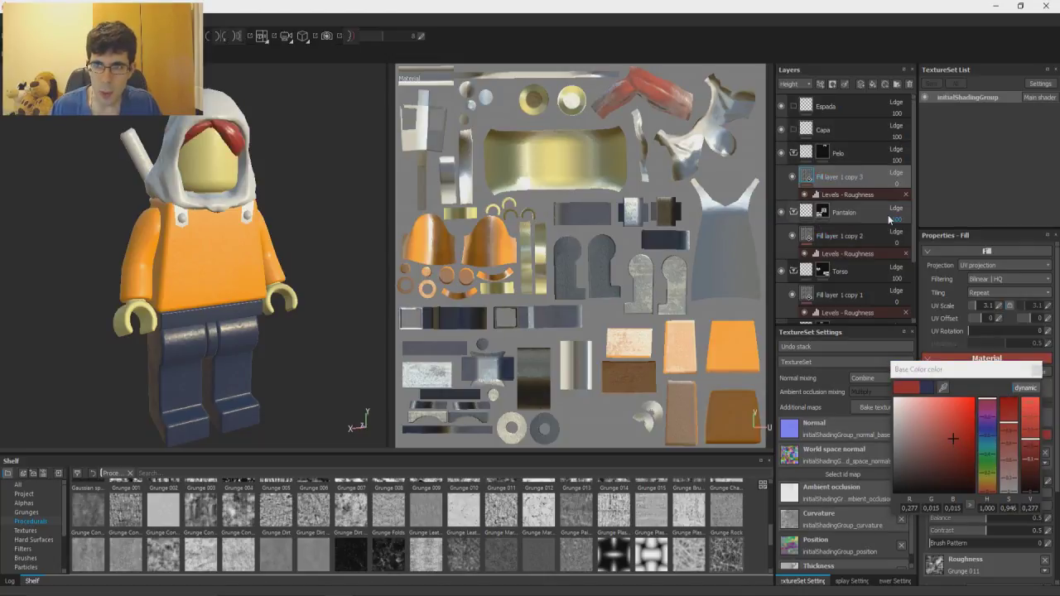
Step: Duplicate the Pelo fill layer into the Capa folder and set its base color to dark gray, 0.036 in all channels
left_click(854, 173)
key("ctrl+d")
left_click_drag(847, 177, 818, 142)
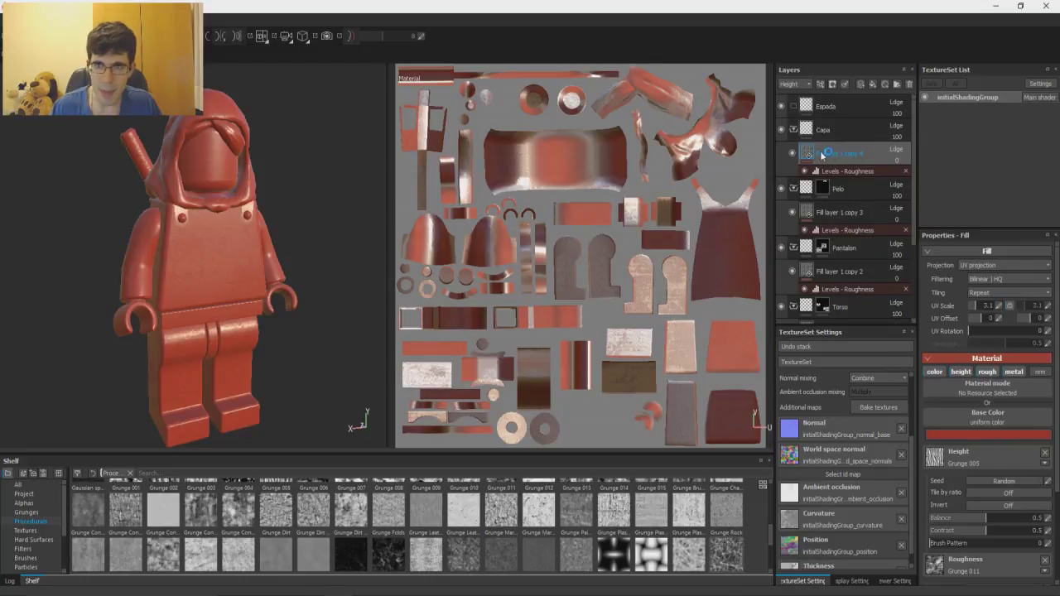
left_click(967, 433)
left_click_drag(908, 450, 888, 478)
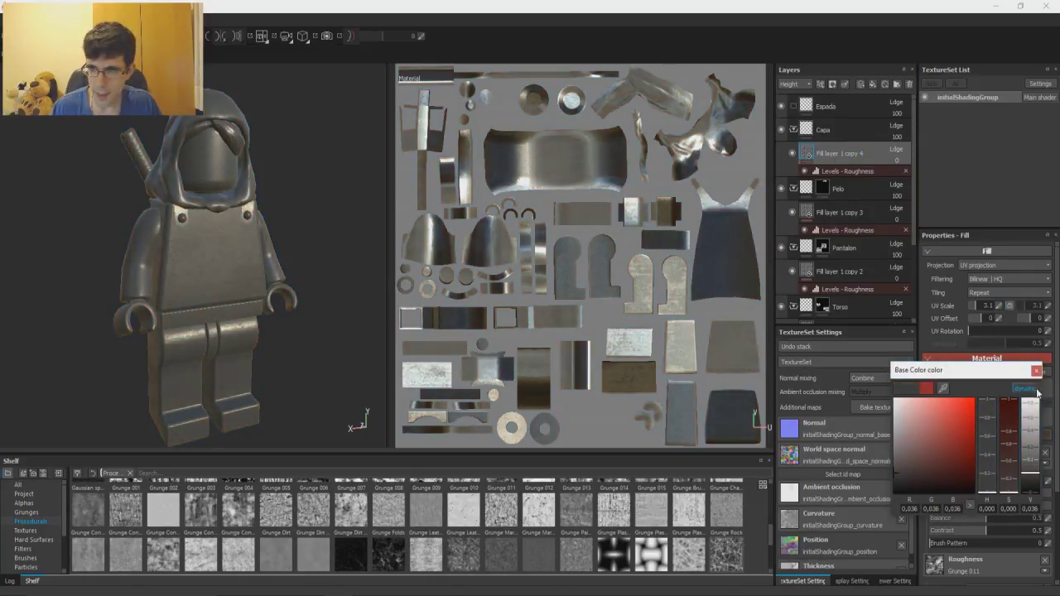
Step: Add a black mask to the Capa folder and reveal the hood and cape with Polygon Fill
right_click(837, 133)
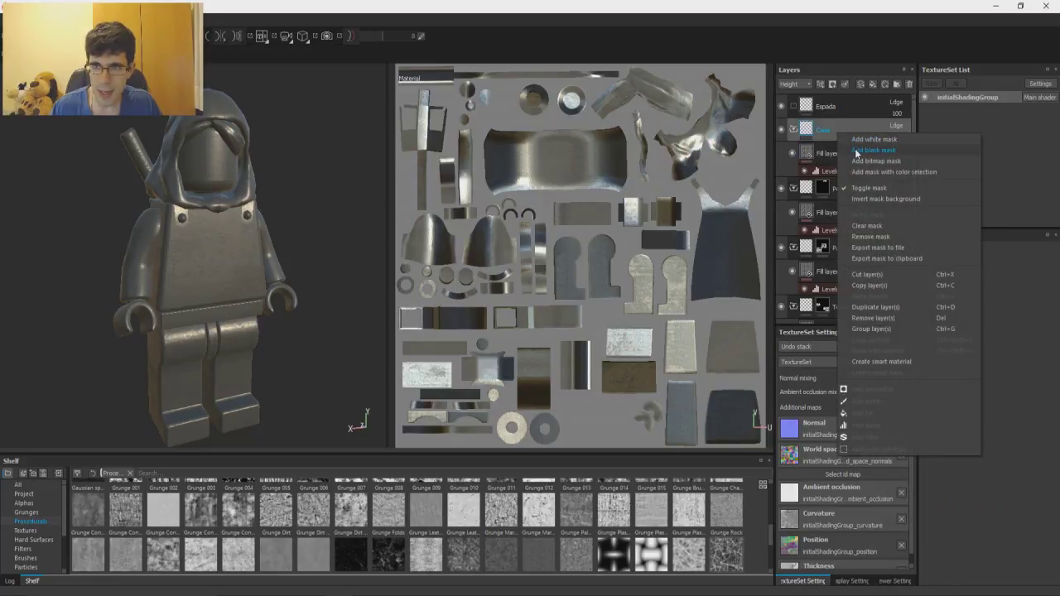
left_click(856, 151)
left_click_drag(344, 244, 59, 266, "alt")
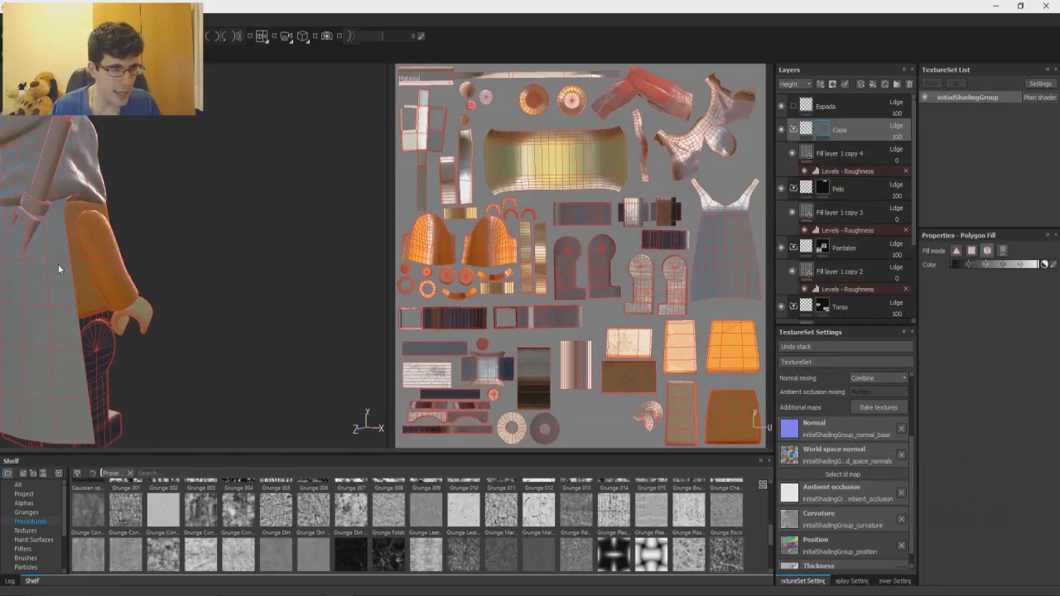
left_click(58, 265)
left_click_drag(74, 198, 1, 227, "alt")
left_click_drag(195, 217, 227, 303, "alt")
scroll(208, 303, "up", 1)
middle_click_drag(227, 303, 213, 270, "alt")
left_click_drag(214, 271, 205, 272, "alt")
Step: Duplicate the Capa fill layer into the Espada folder and set its base color to near black, 0.009 in all channels
left_click(851, 155)
key("ctrl+d")
left_click_drag(847, 158, 805, 108)
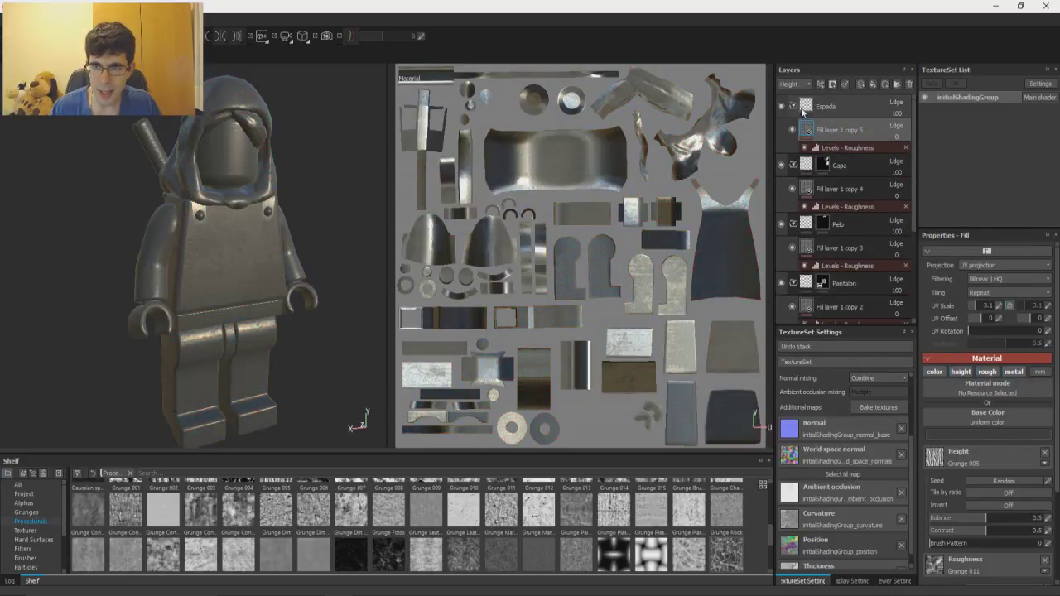
left_click(980, 436)
left_click_drag(895, 478, 890, 489)
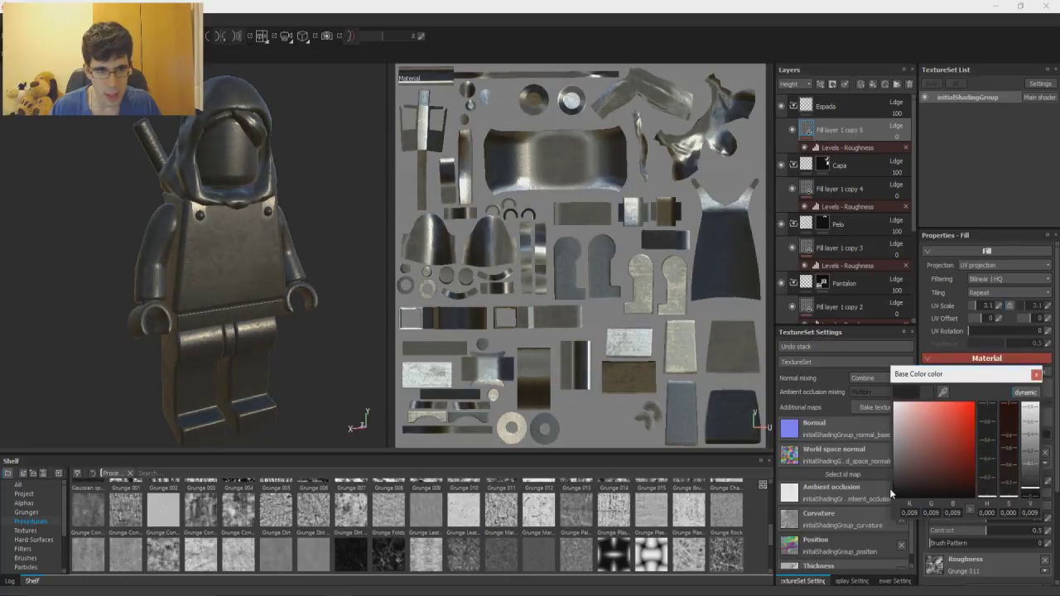
left_click(1037, 376)
Step: Add a black mask to the Espada folder and reveal the sword's handle and guard on the figure's back with Polygon Fill
left_click_drag(197, 237, 438, 256, "alt")
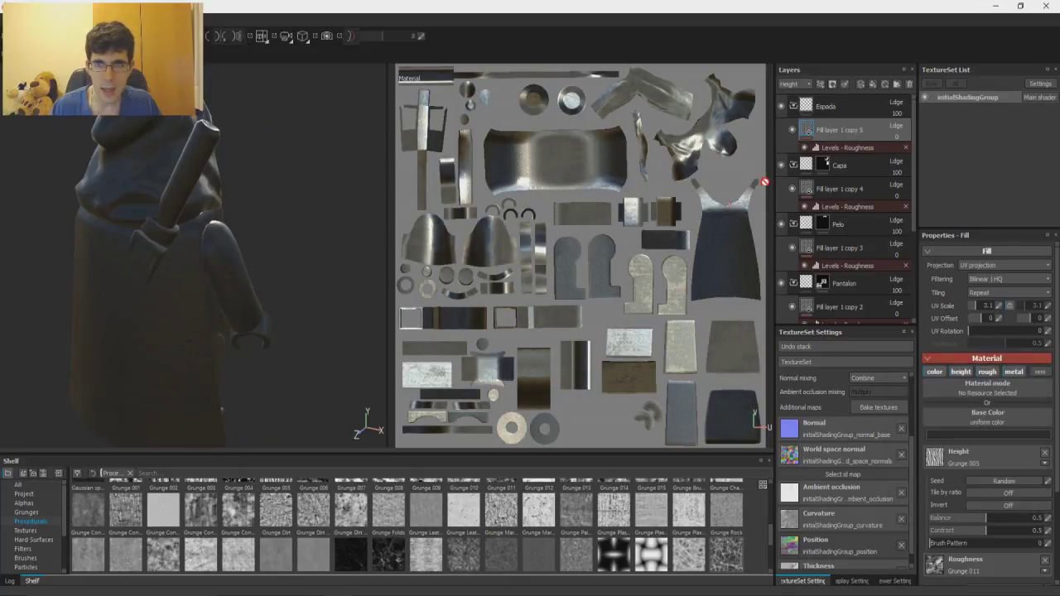
right_click(843, 106)
left_click(877, 121)
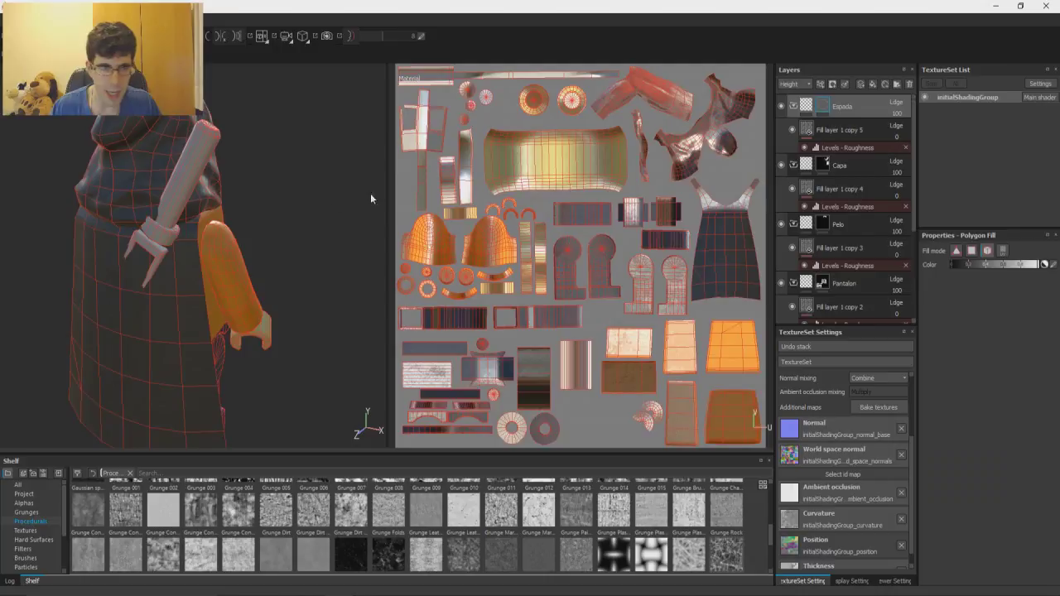
left_click(177, 191)
left_click(159, 246)
left_click(166, 239)
Step: Reveal the rest of the sword and the two round buttons on the cape's chest straps in the Espada mask
left_click_drag(183, 235, 310, 293, "alt")
middle_click_drag(311, 293, 258, 120, "alt")
left_click_drag(340, 329, 237, 392, "alt")
left_click(228, 391)
left_click_drag(229, 305, 214, 187, "alt")
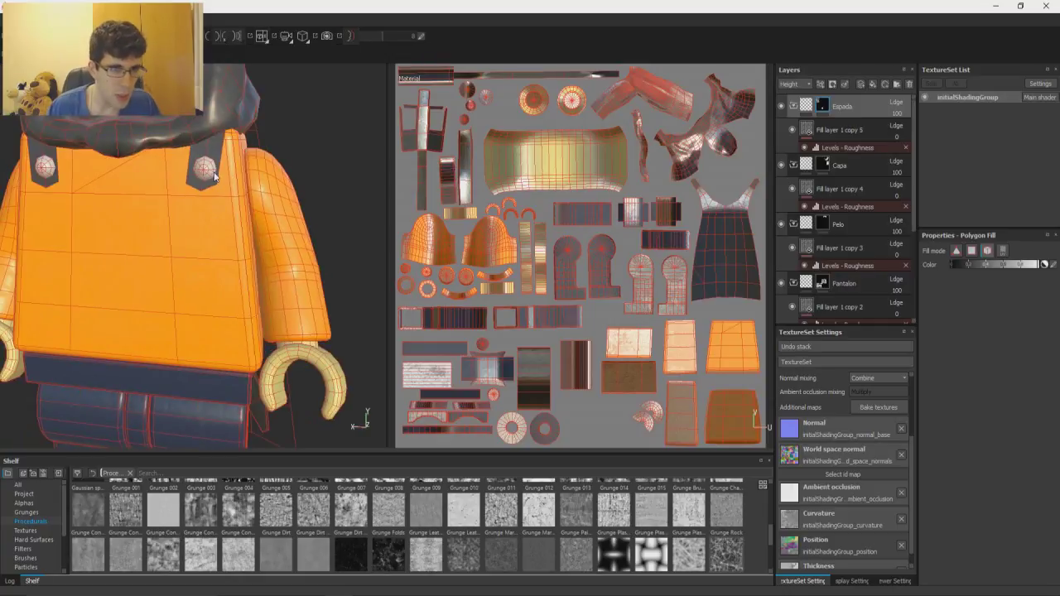
left_click(200, 170)
left_click(46, 171)
left_click_drag(90, 203, 116, 192, "alt")
right_click_drag(116, 192, 102, 182, "alt")
middle_click_drag(143, 194, 233, 229, "alt")
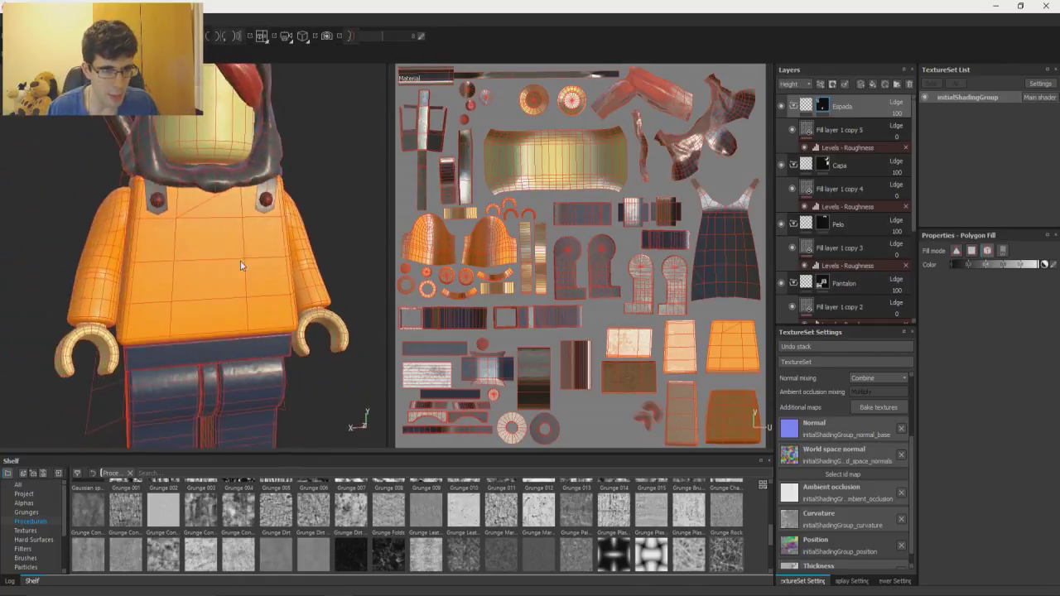
Step: Switch to the Paint tool and examine the colored figure's hood, torso and legs from several angles
right_click_drag(240, 261, 219, 189, "alt")
key("1")
left_click_drag(219, 189, 249, 195, "alt")
right_click_drag(249, 195, 205, 147, "alt")
middle_click_drag(234, 216, 286, 221, "alt")
left_click_drag(298, 243, 255, 255, "alt")
right_click_drag(240, 240, 237, 284, "alt")
left_click_drag(237, 284, 293, 284, "alt")
middle_click_drag(293, 284, 280, 268, "alt")
left_click_drag(280, 268, 255, 272, "alt")
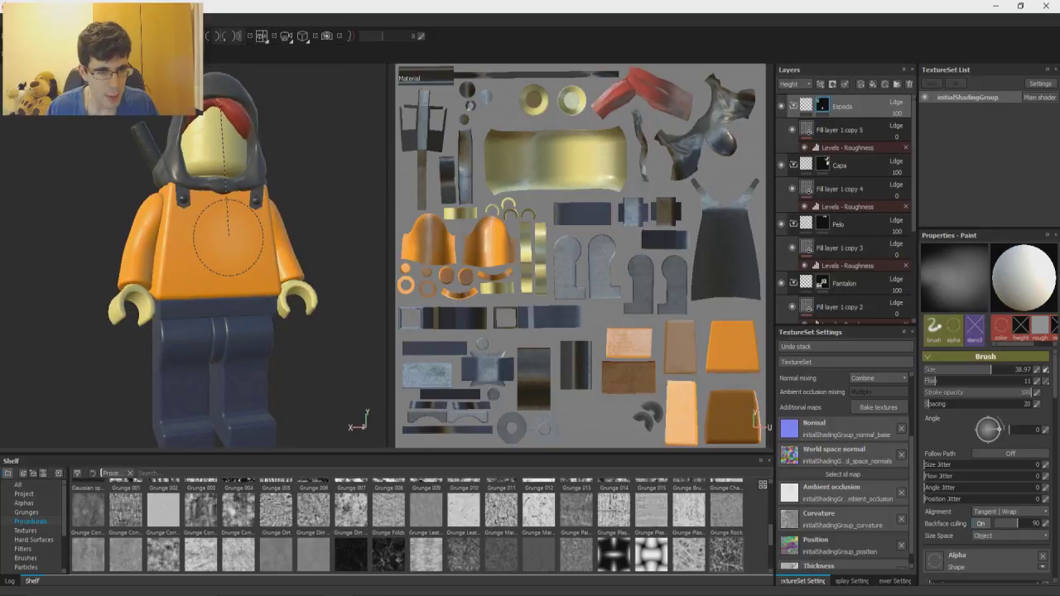
right_click_drag(236, 233, 225, 280, "alt")
left_click_drag(225, 280, 236, 293, "alt")
left_click_drag(253, 286, 287, 377, "alt")
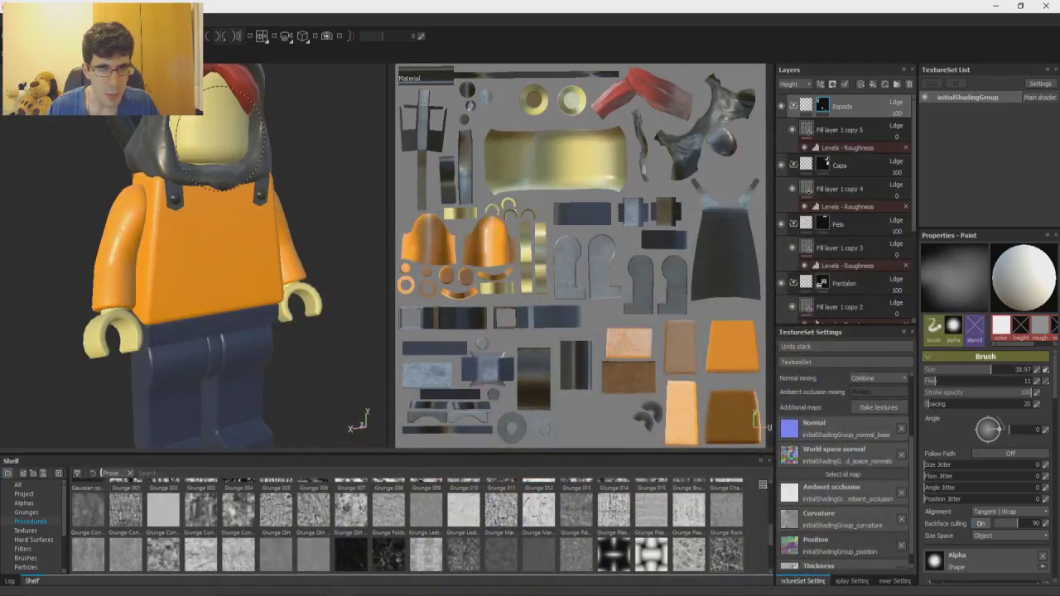
Step: Tint the Capa fill layer's base color to a very dark purple, R 0.013, G 0.010, B 0.017
left_click(812, 187)
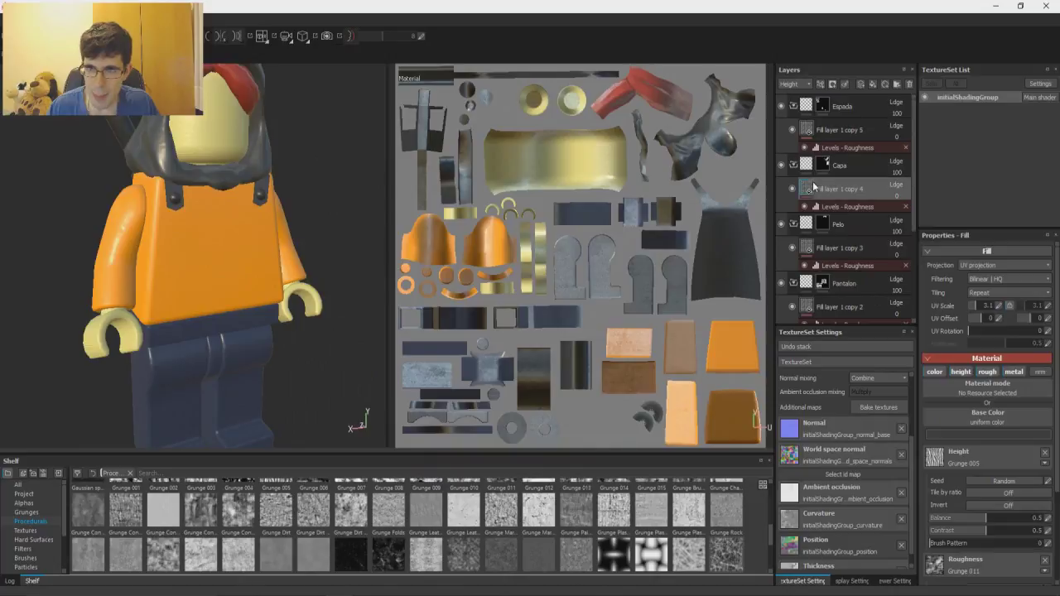
left_click(980, 436)
left_click_drag(892, 476, 903, 481)
left_click_drag(989, 438, 990, 428)
mouse_move(919, 467)
left_mouse_down()
mouse_move(925, 473)
mouse_move(914, 479)
left_mouse_up()
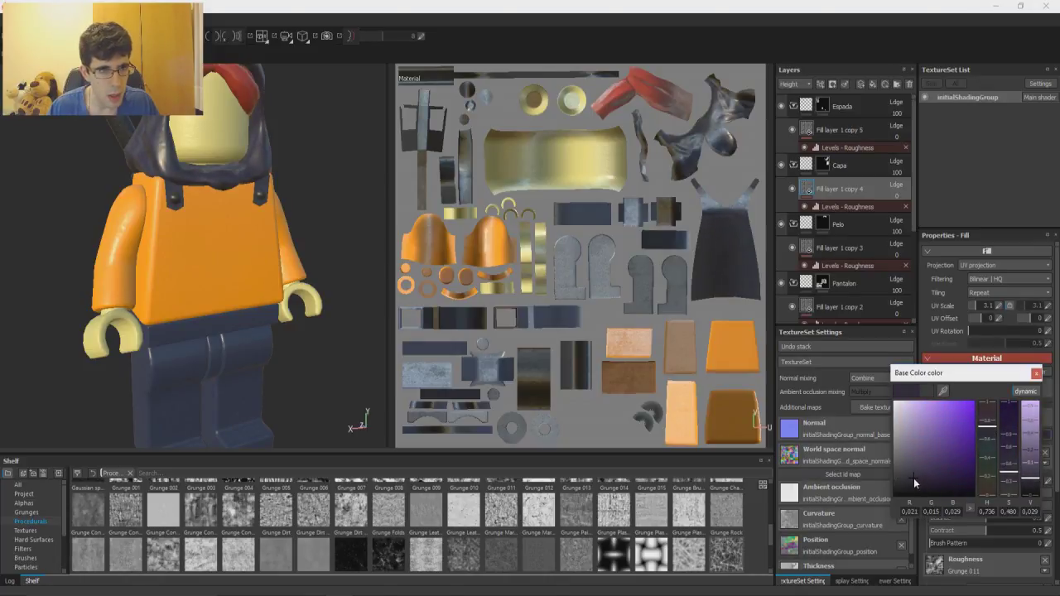
left_click_drag(296, 335, 338, 303, "alt")
mouse_move(910, 481)
left_mouse_down()
mouse_move(898, 484)
mouse_move(908, 481)
left_mouse_up()
scroll(257, 228, "down", 3)
left_click_drag(257, 228, 165, 210, "alt")
middle_click_drag(165, 211, 188, 190, "alt")
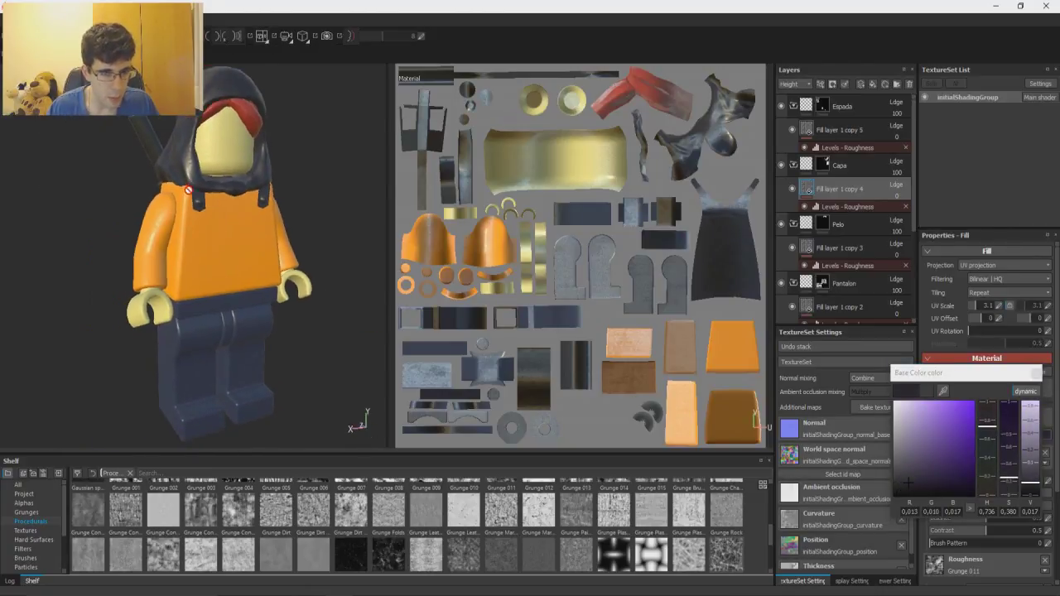
Step: Show only the Base Color channel and darken the Pantalon fill layer's base color to a deeper navy blue
key("c")
mouse_move(190, 215)
left_mouse_down("alt")
mouse_move(307, 234)
mouse_move(160, 228)
mouse_move(194, 228)
left_mouse_up("alt")
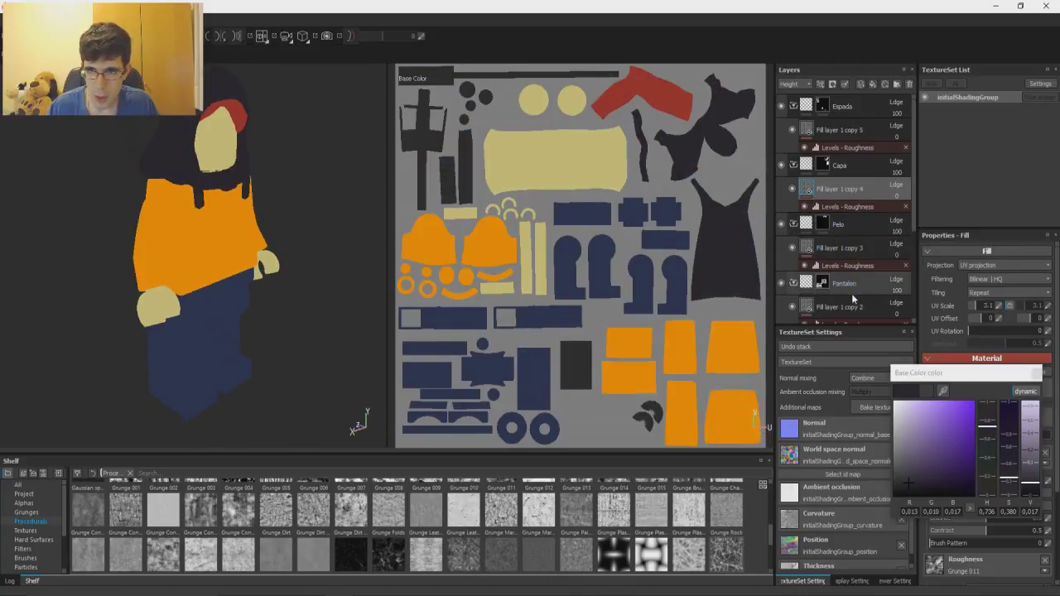
scroll(853, 294, "down", 2)
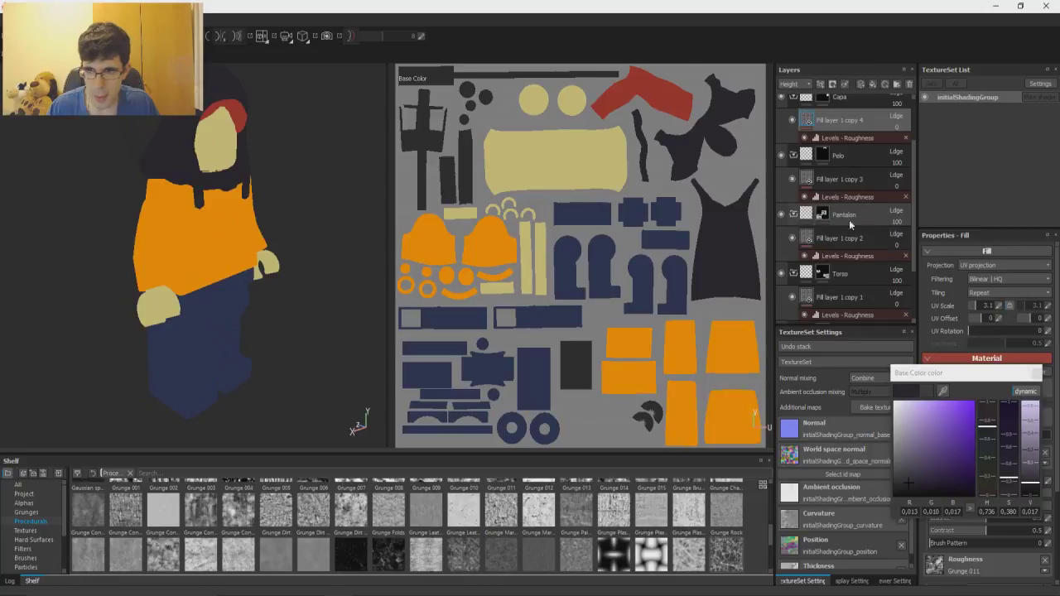
left_click(879, 238)
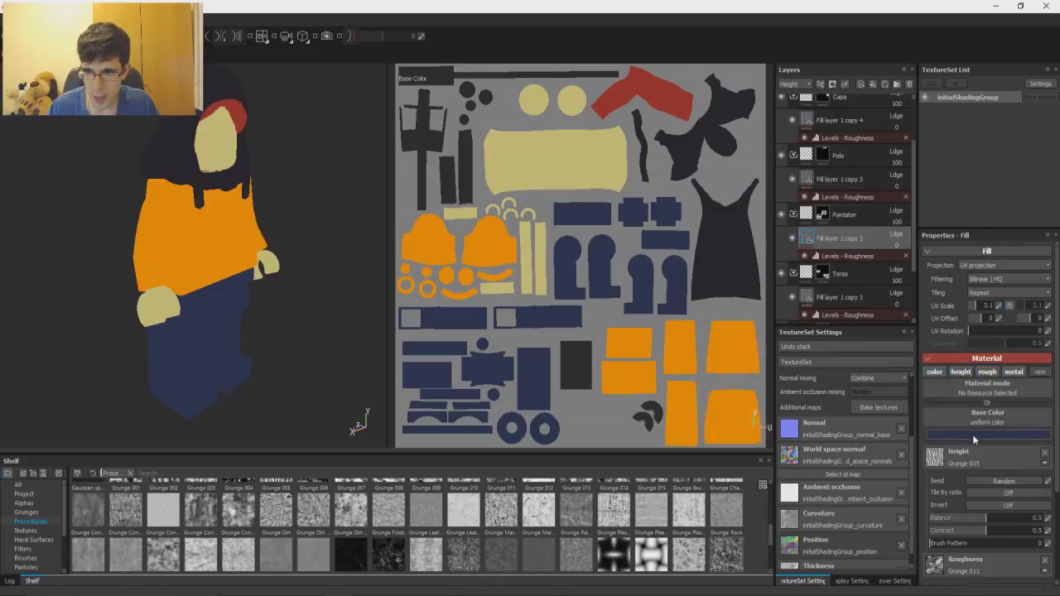
left_click(970, 432)
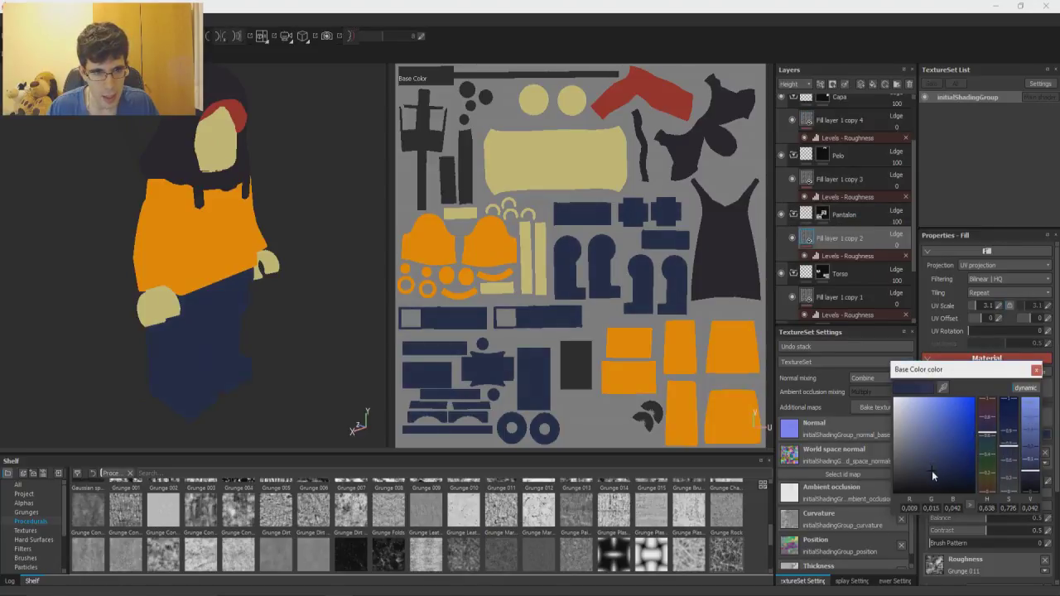
left_click(1036, 370)
Step: Change the Torso fill layer's base color to a darker, more muted orange
scroll(828, 248, "down", 2)
left_click(861, 228)
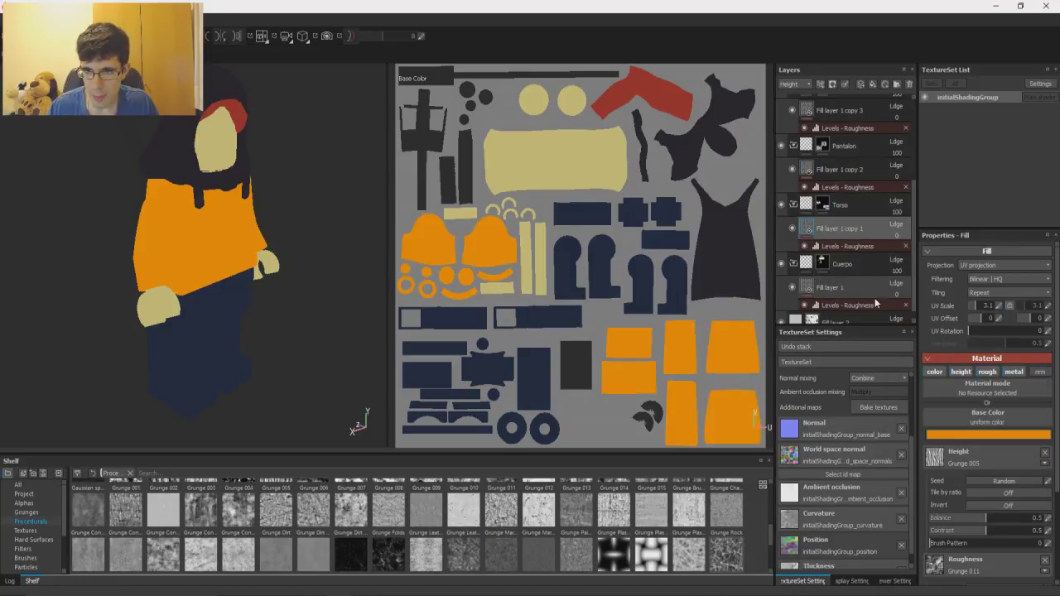
left_click(981, 432)
left_click_drag(957, 403, 982, 421)
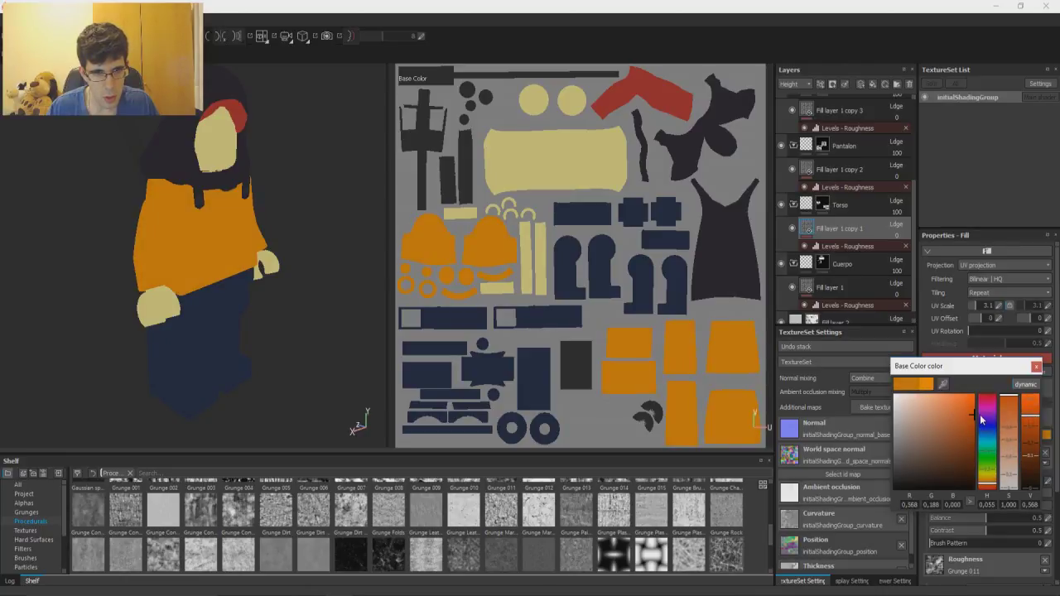
left_click(1036, 367)
Step: Shift the Cuerpo fill layer's base color to a warmer skin yellow, R 0.578, G 0.457, B 0.118
mouse_move(313, 249)
left_mouse_down("alt")
mouse_move(225, 230)
mouse_move(293, 253)
left_mouse_up("alt")
scroll(845, 257, "down", 1)
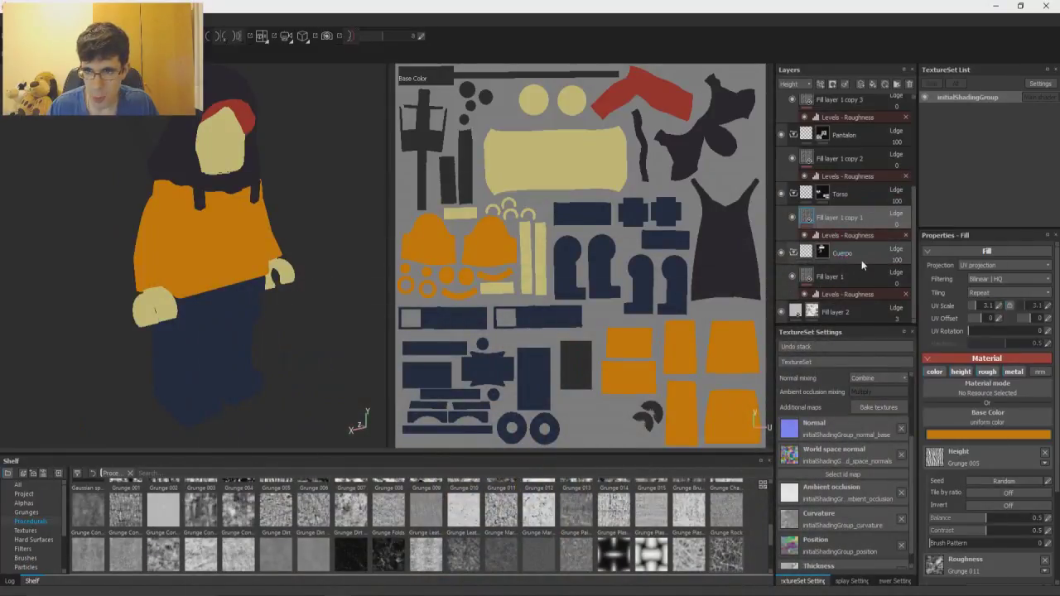
left_click(816, 277)
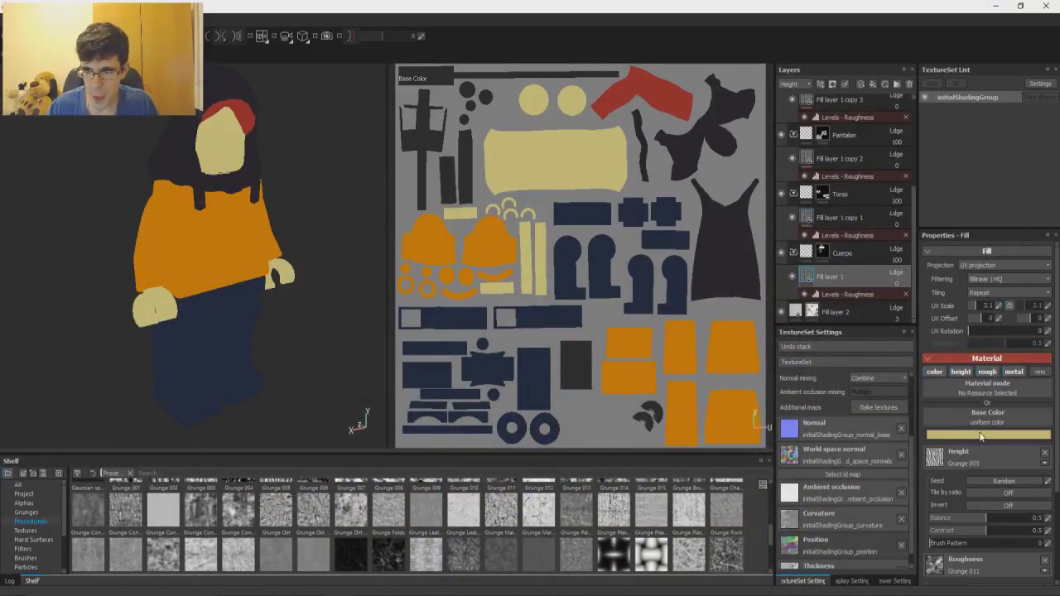
left_click(984, 432)
left_click(988, 482)
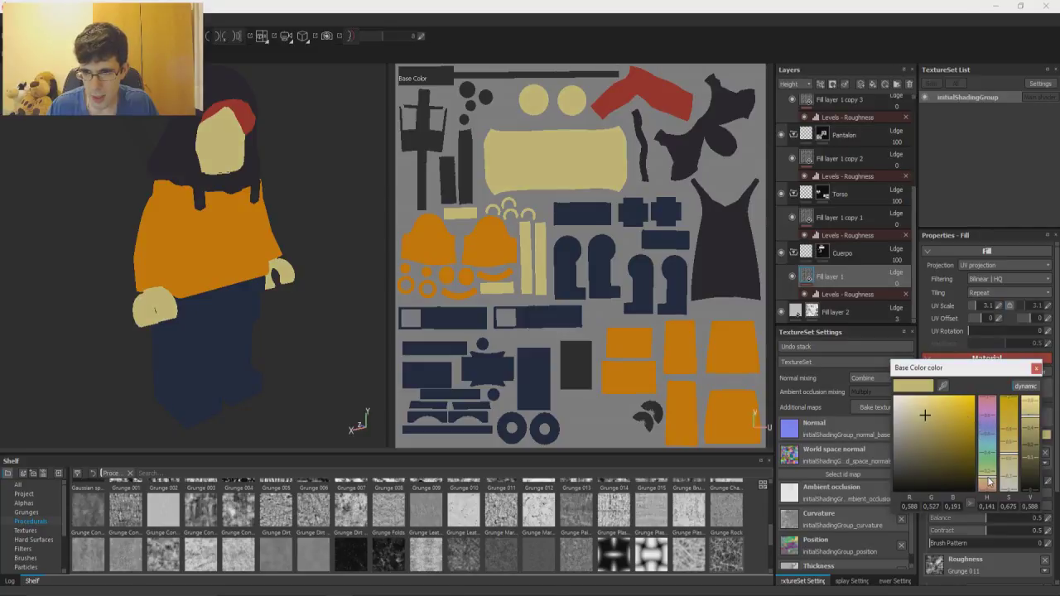
left_click_drag(988, 481, 990, 482)
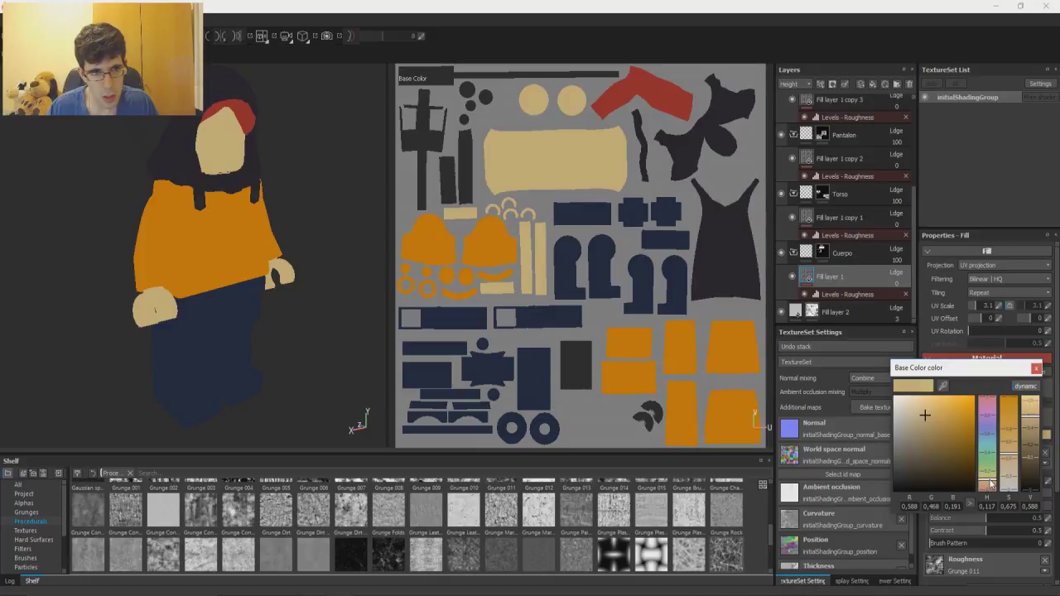
left_click_drag(924, 418, 935, 419)
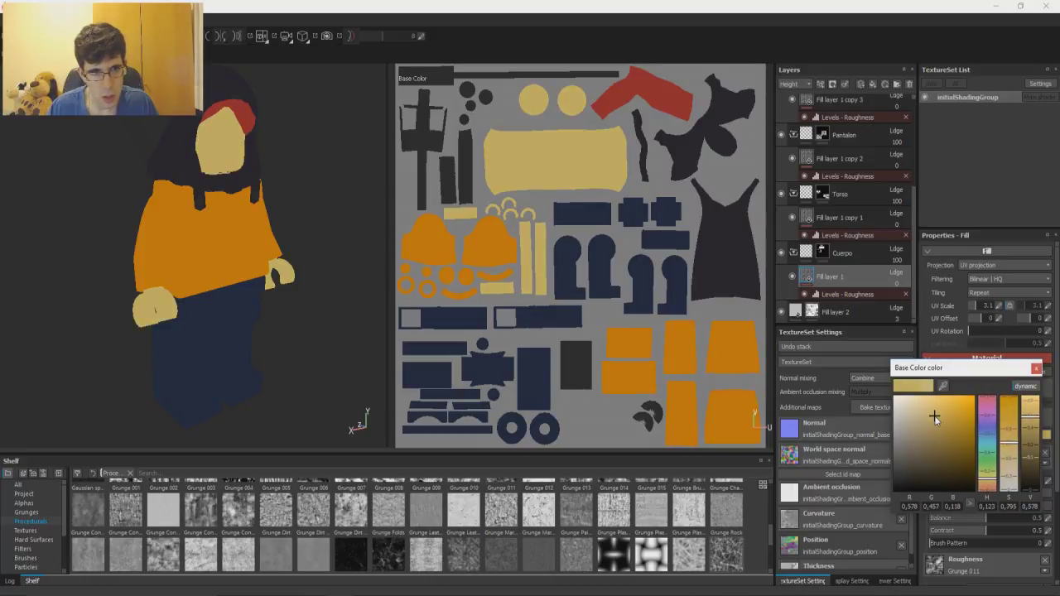
Step: Return to the Material view, check the recolored figure up close and set the texture set size to 2048
key("m")
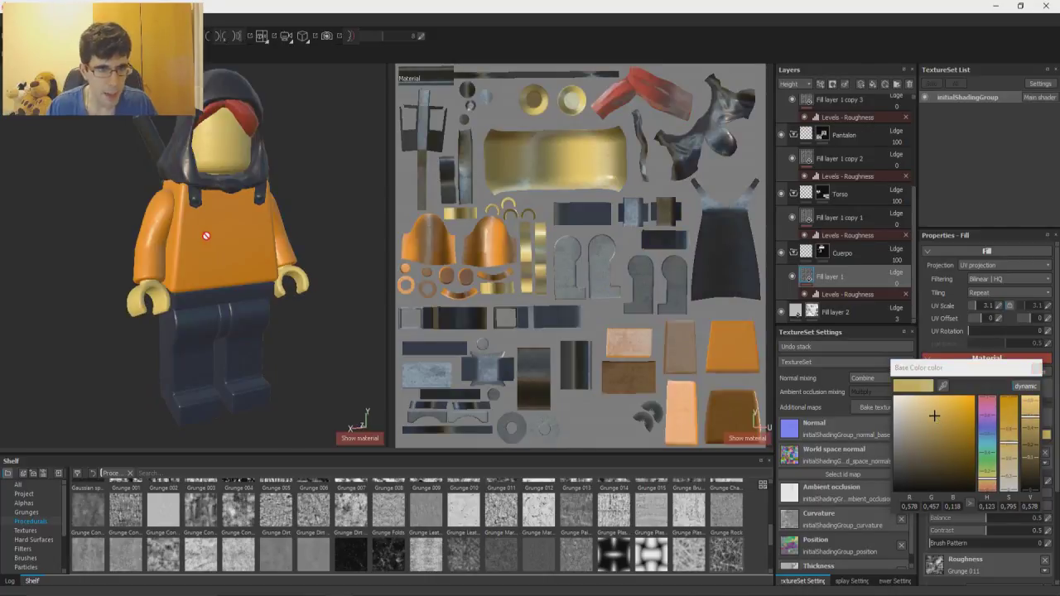
left_click_drag(205, 235, 234, 251, "alt")
scroll(147, 196, "up", 3)
middle_click_drag(258, 225, 240, 250, "alt")
mouse_move(239, 250)
left_mouse_down("alt")
mouse_move(175, 230)
mouse_move(239, 233)
left_mouse_up("alt")
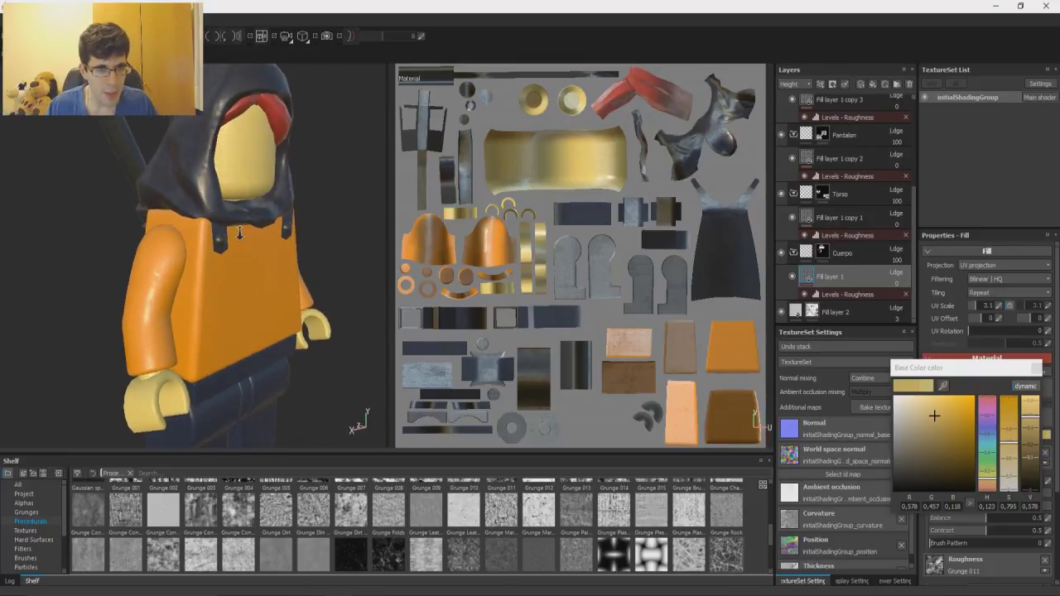
right_click_drag(239, 233, 555, 447, "alt")
left_click(820, 379)
left_click(816, 378)
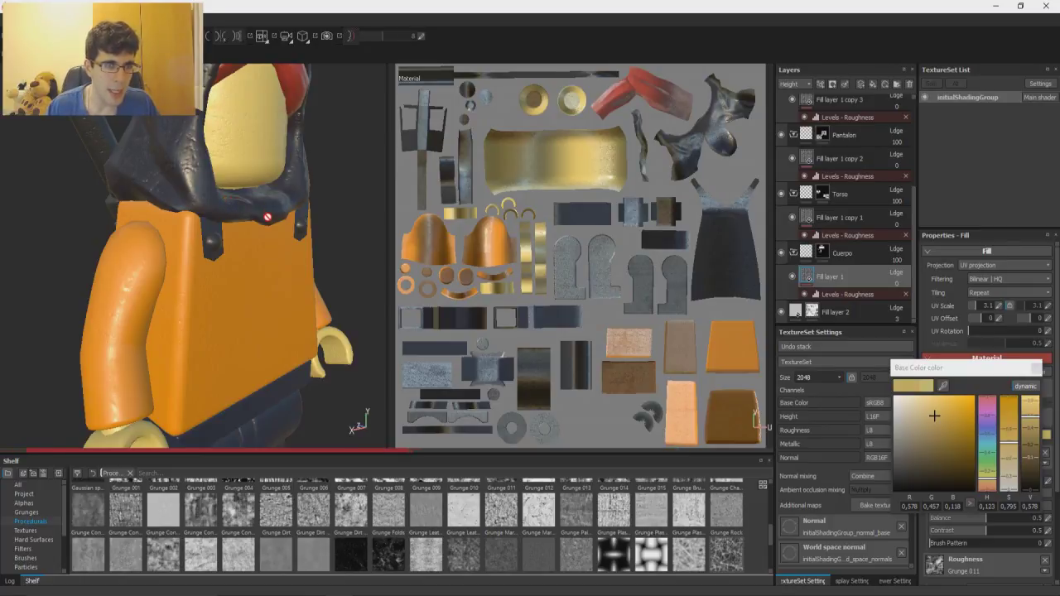
Step: Examine the surface detail on the hood, torso, hands and legs from several angles and under different lighting
left_click_drag(269, 224, 324, 232, "alt")
scroll(248, 221, "up", 2)
middle_click_drag(248, 220, 241, 298, "alt")
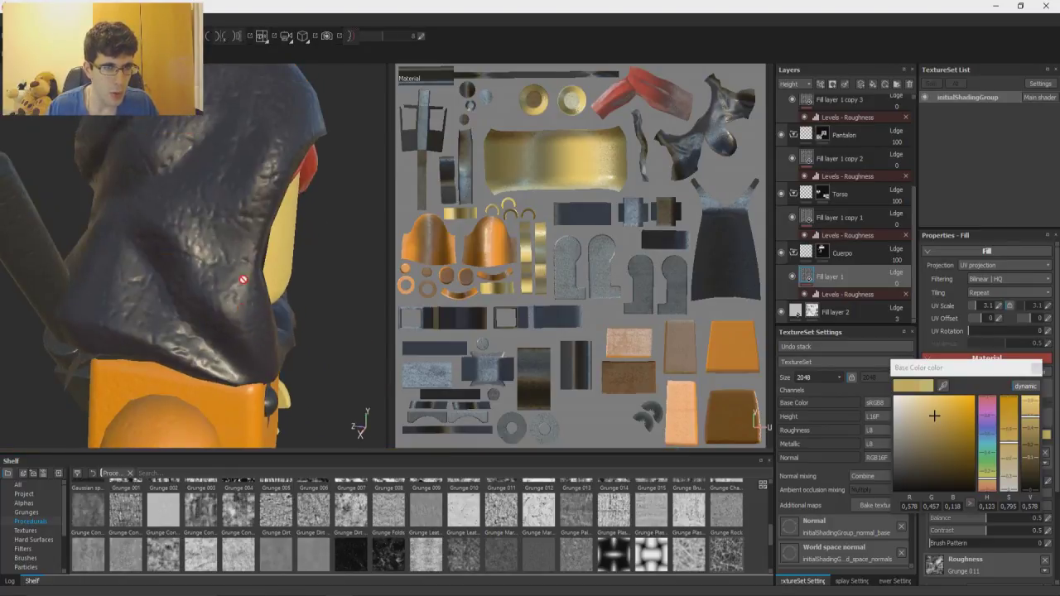
scroll(272, 267, "up", 2)
left_click_drag(272, 268, 260, 174, "alt")
scroll(241, 327, "down", 5)
middle_click_drag(268, 252, 261, 173, "alt")
right_click_drag(207, 236, 267, 245, "shift")
left_click_drag(223, 251, 263, 255, "alt")
middle_click_drag(251, 253, 250, 186, "alt")
scroll(251, 224, "down", 2)
mouse_move(247, 255)
left_mouse_down("alt")
mouse_move(252, 266)
mouse_move(240, 269)
left_mouse_up("alt")
scroll(241, 277, "up", 3)
middle_click_drag(241, 321, 240, 251, "alt")
scroll(248, 290, "up", 3)
left_click_drag(257, 334, 229, 315, "alt")
scroll(251, 348, "down", 3)
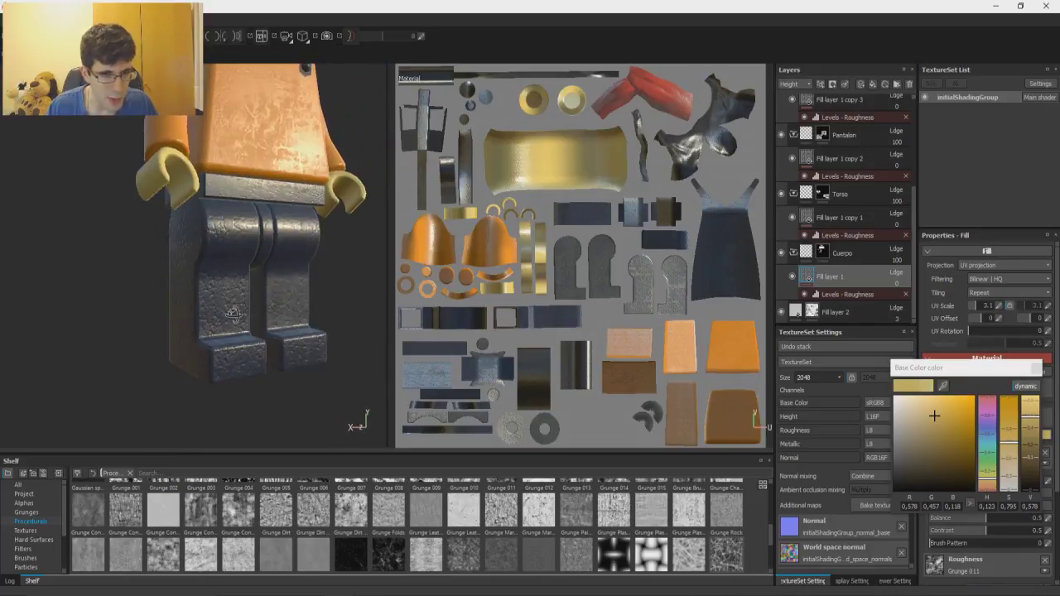
middle_click_drag(252, 196, 257, 251, "alt")
scroll(277, 277, "up", 3)
middle_click_drag(274, 117, 279, 199, "alt")
scroll(282, 181, "down", 5)
left_click_drag(281, 182, 275, 158, "alt")
scroll(269, 224, "up", 3)
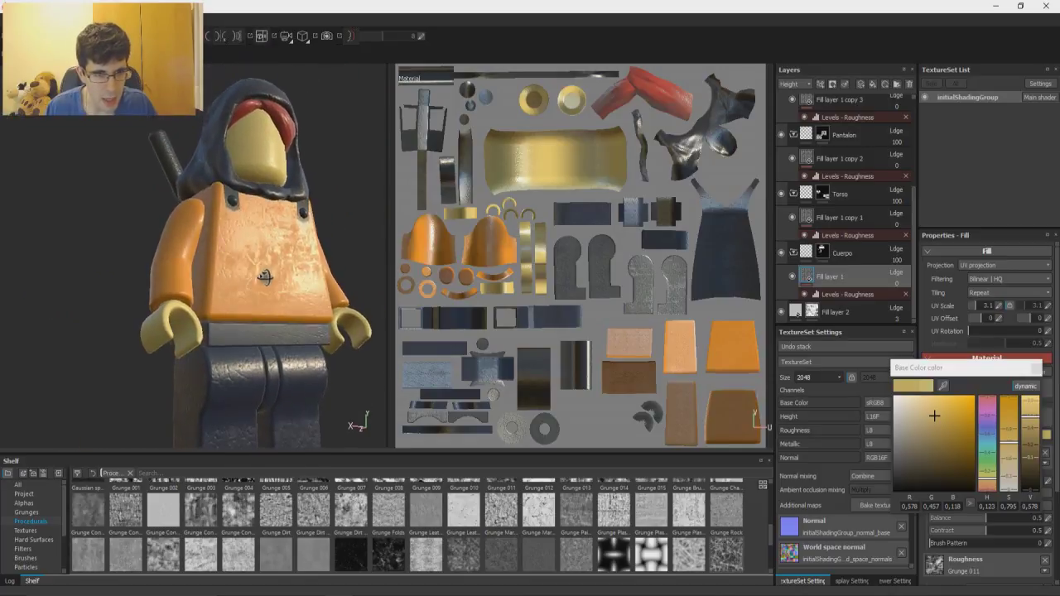
middle_click_drag(264, 286, 260, 250, "alt")
left_click_drag(369, 187, 362, 222, "alt")
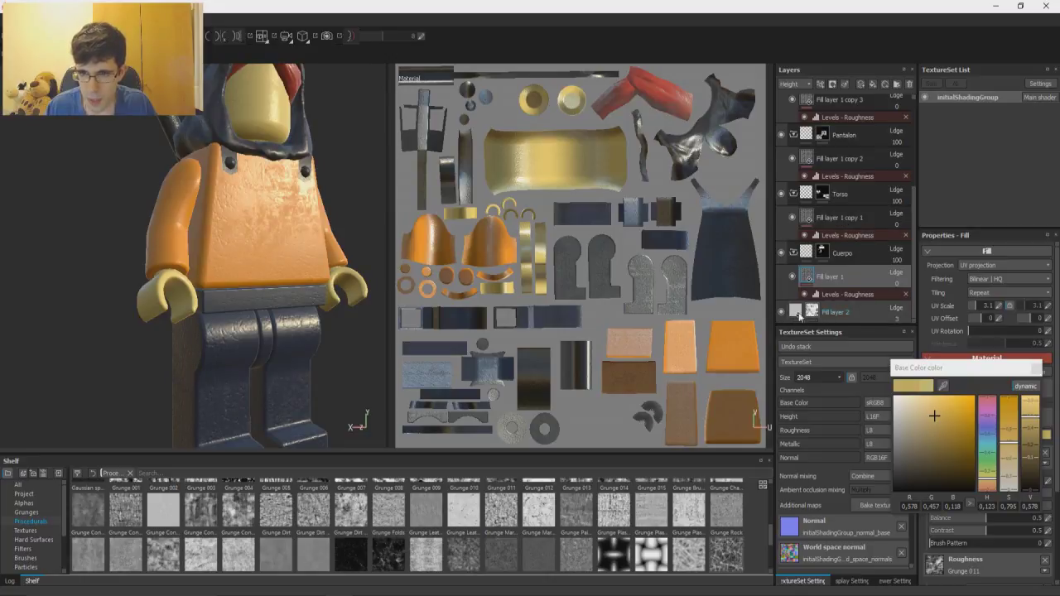
Step: Collapse the Cuerpo, Torso, Pantalon, Pelo, Capa and Espada folders in the layer stack
left_click(793, 252)
left_click(793, 229)
left_click(792, 207)
left_click(793, 181)
left_click(794, 166)
left_click(793, 106)
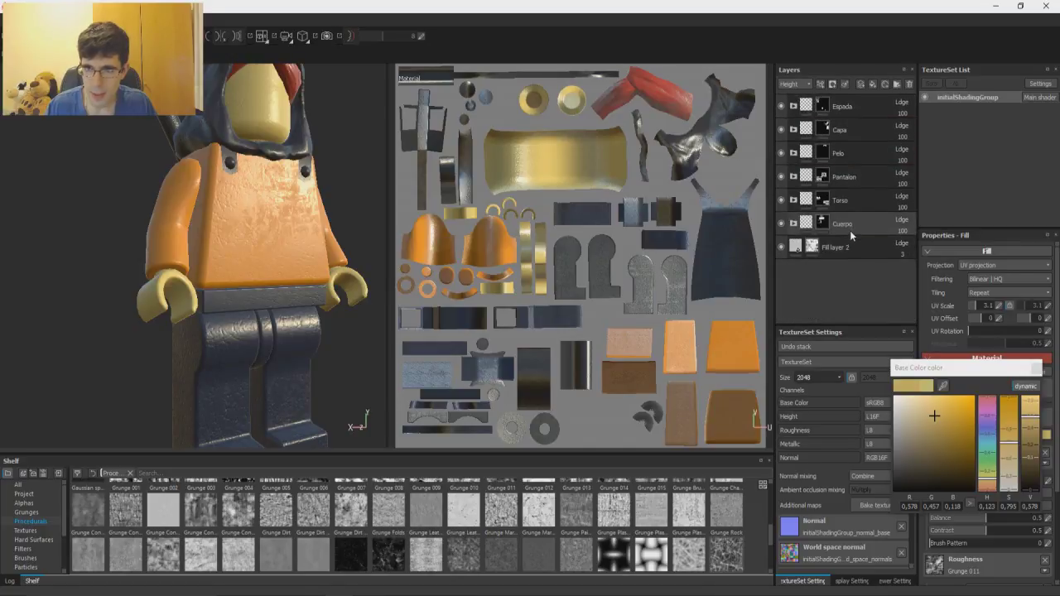
Step: Lower the Height opacity of Fill layer 2 to 2 and check the relief on the torso and legs
left_click(898, 248)
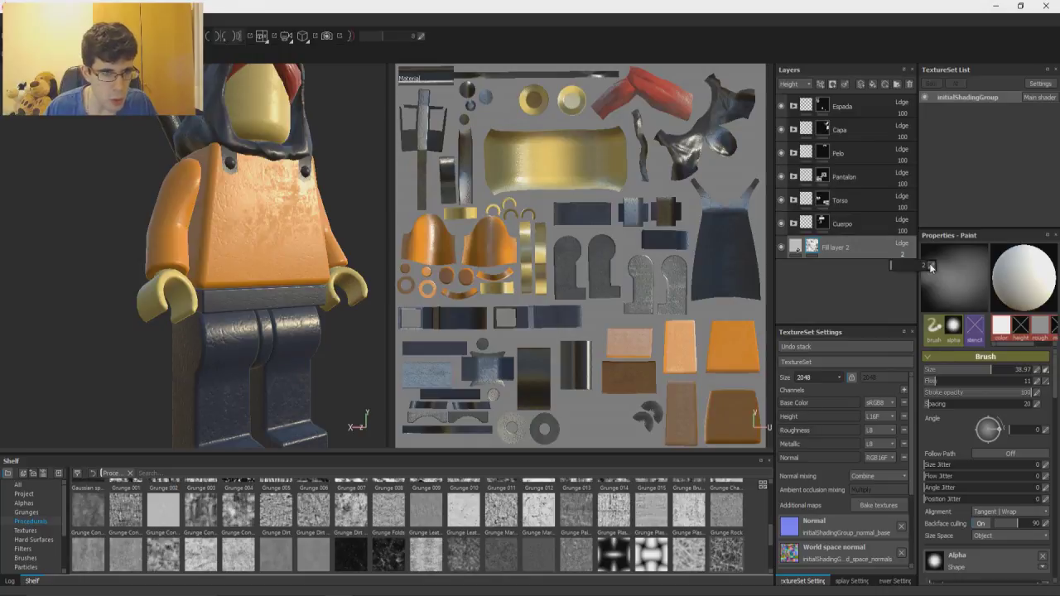
mouse_move(324, 323)
left_mouse_down("alt")
mouse_move(285, 302)
mouse_move(304, 327)
left_mouse_up("alt")
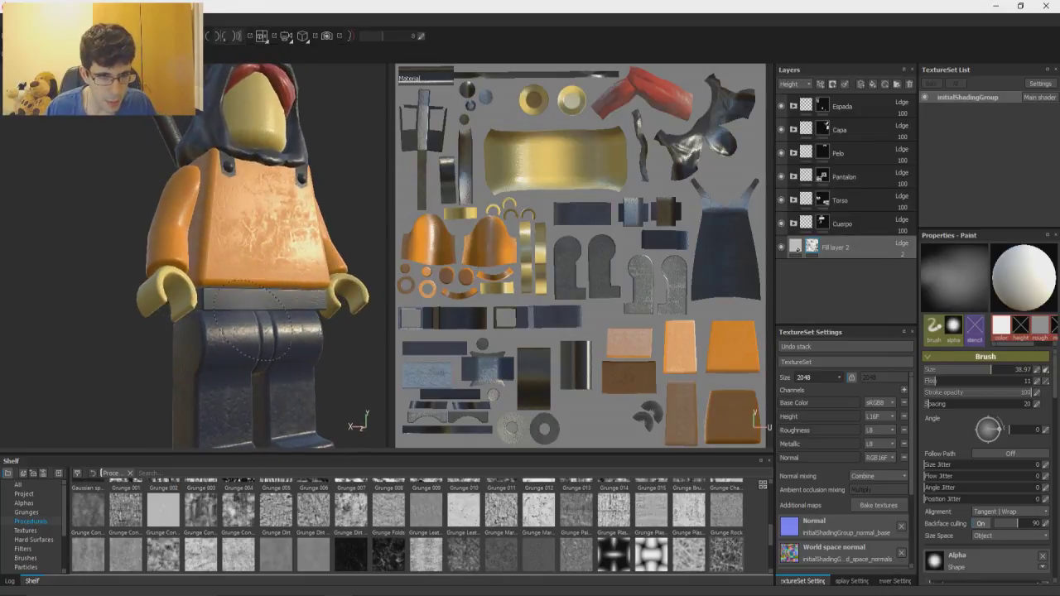
middle_click_drag(304, 327, 306, 232, "alt")
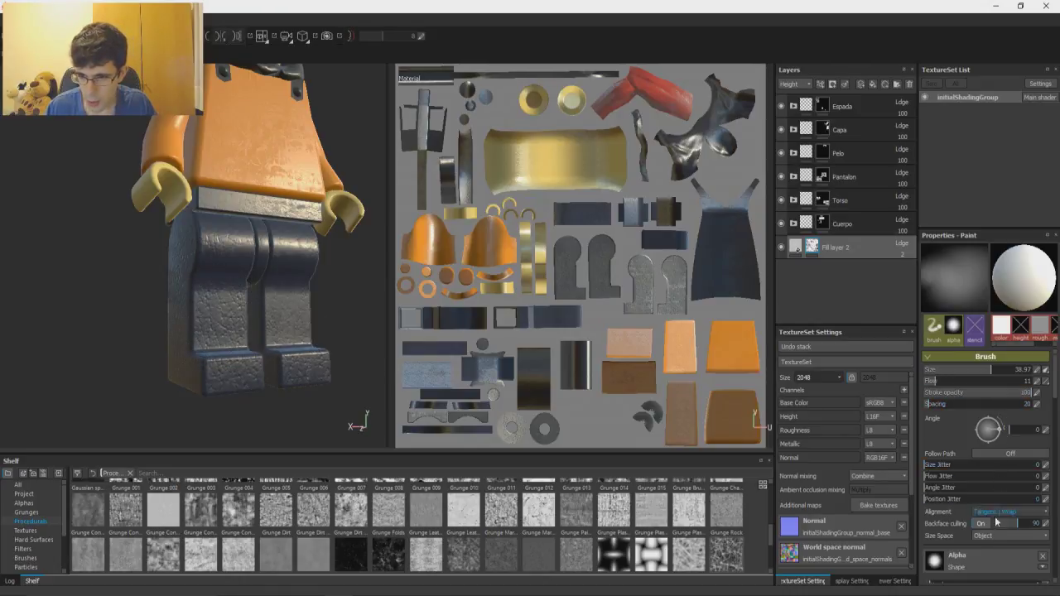
Step: Set the mask brush to black and paint on Fill layer 2's mask to soften the detail on the legs and cape
scroll(994, 516, "down", 5)
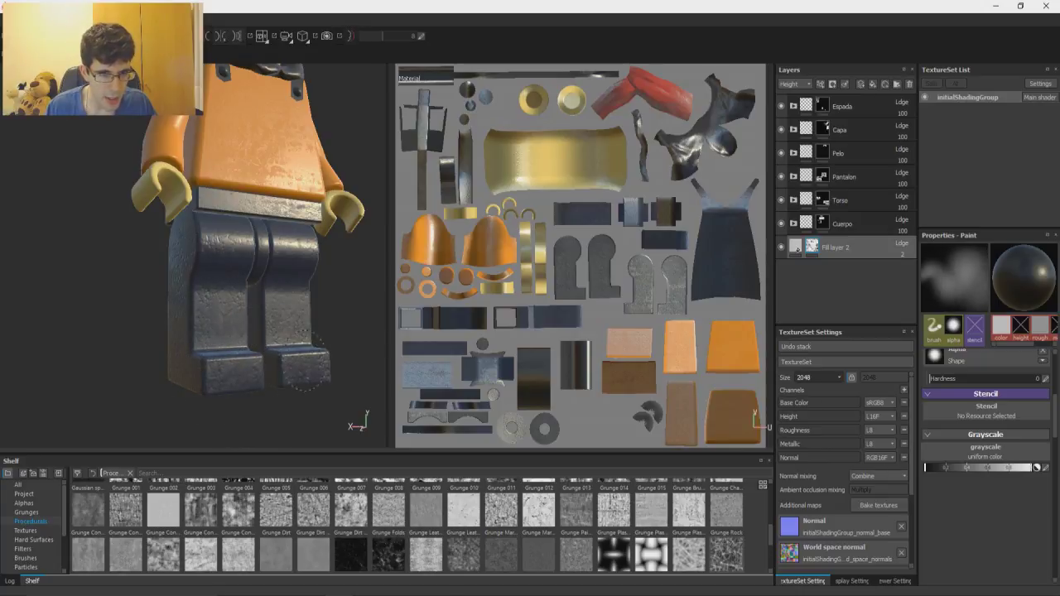
left_click_drag(152, 224, 182, 270, "alt")
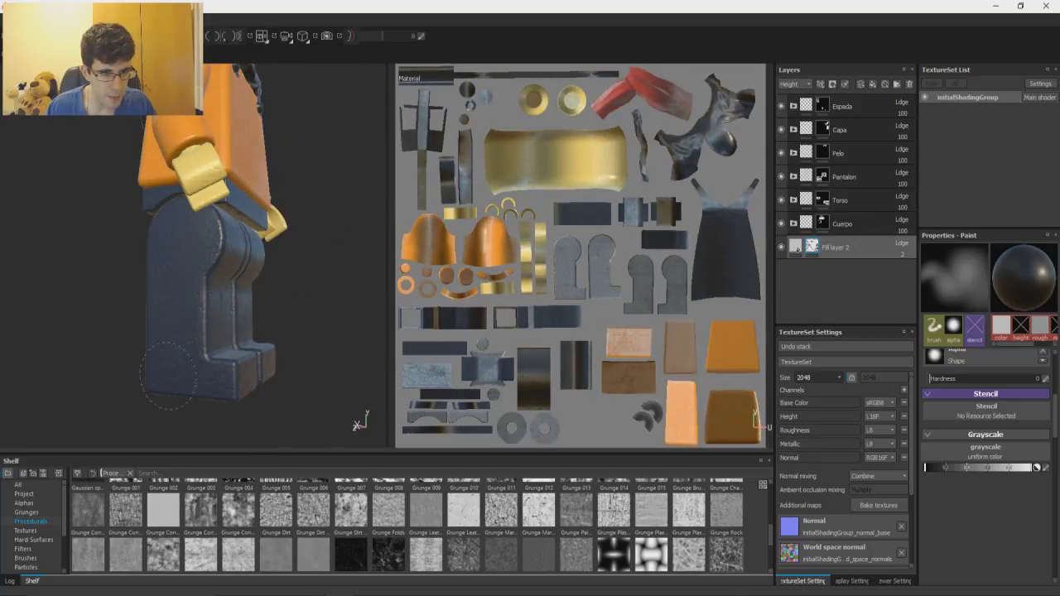
left_click_drag(189, 380, 188, 297, "alt")
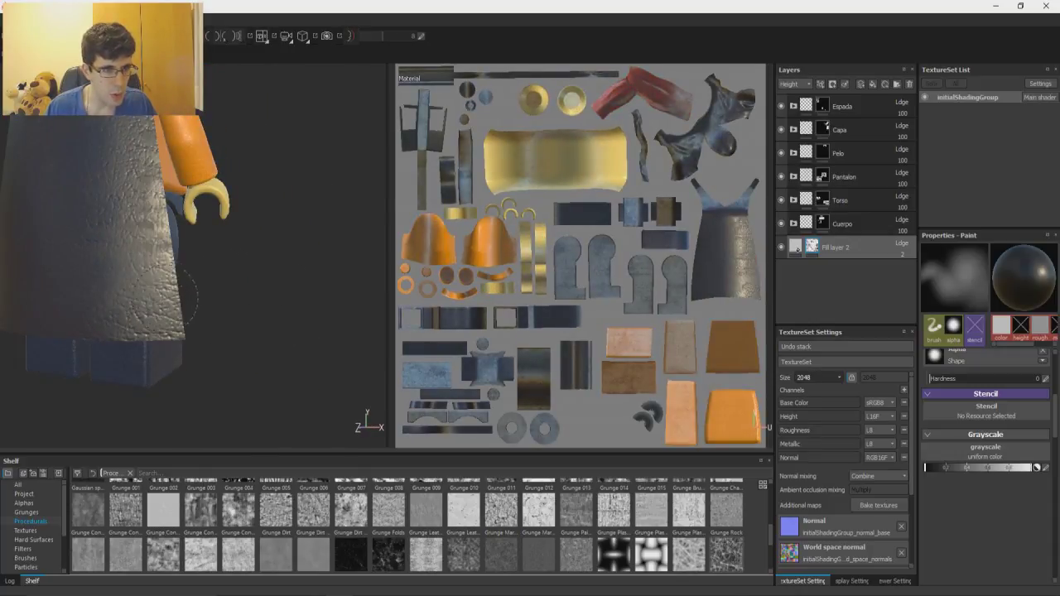
left_click_drag(139, 169, 217, 142, "alt")
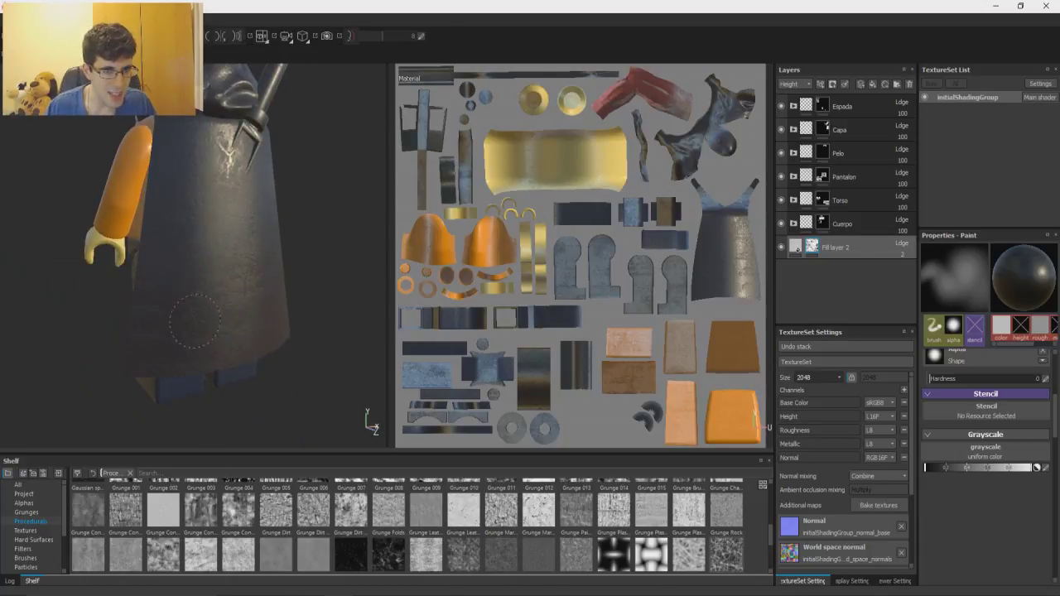
left_click_drag(191, 338, 222, 294, "alt")
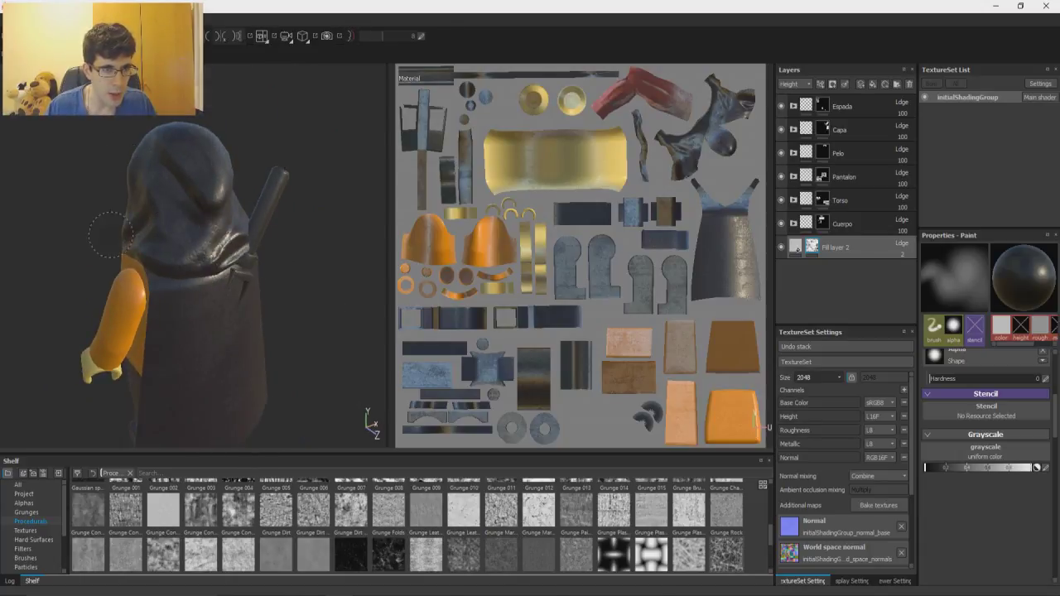
Step: Continue softening Fill layer 2's detail in black on the torso, waist and legs, checking the hood under rotated lighting
left_click_drag(122, 216, 352, 229, "alt")
right_click_drag(353, 229, 305, 255, "shift")
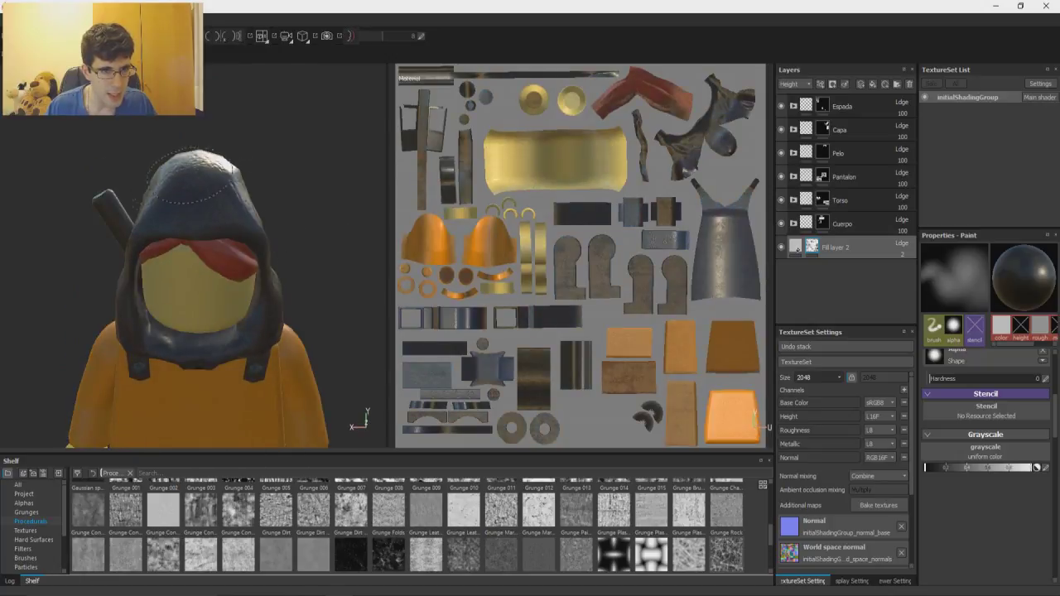
left_click_drag(275, 253, 296, 255, "alt")
middle_click_drag(172, 314, 224, 145, "alt")
right_click_drag(269, 260, 199, 264, "shift")
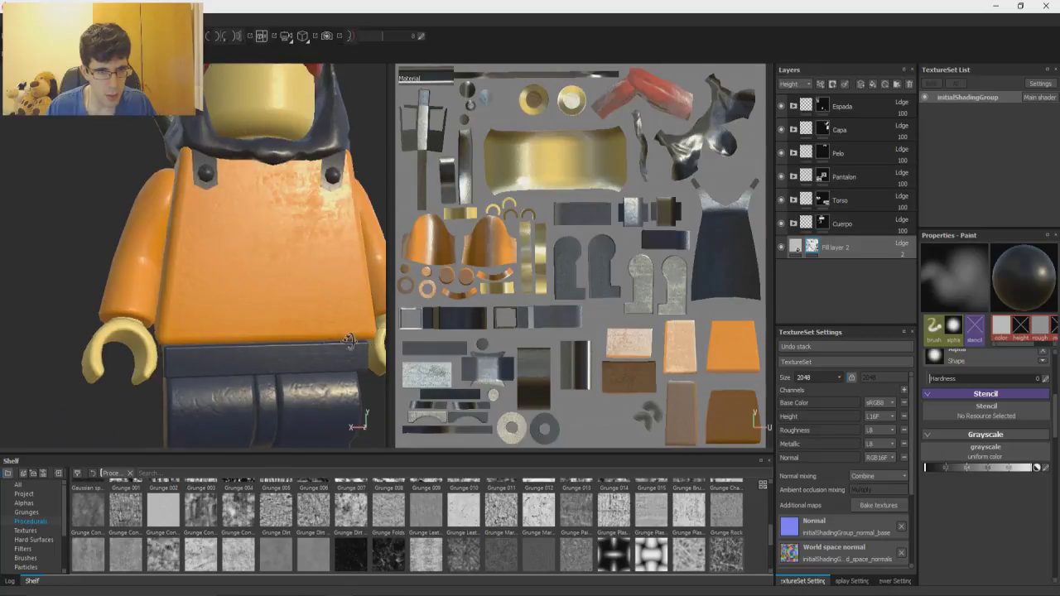
left_click_drag(335, 283, 281, 286, "alt")
middle_click_drag(236, 319, 199, 271, "alt")
left_click_drag(200, 270, 240, 265, "alt")
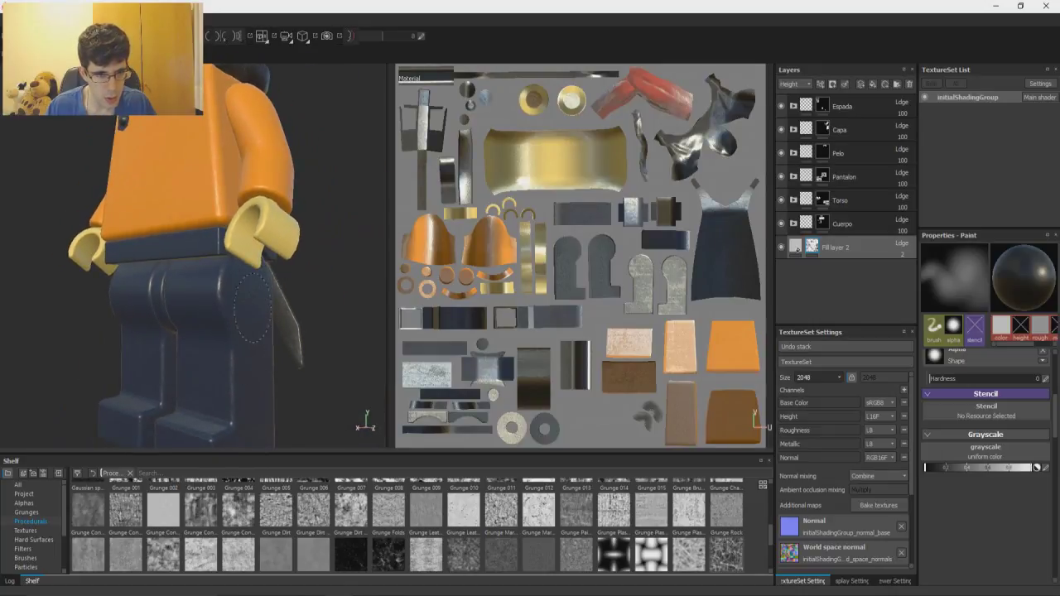
left_click_drag(309, 287, 335, 256, "alt")
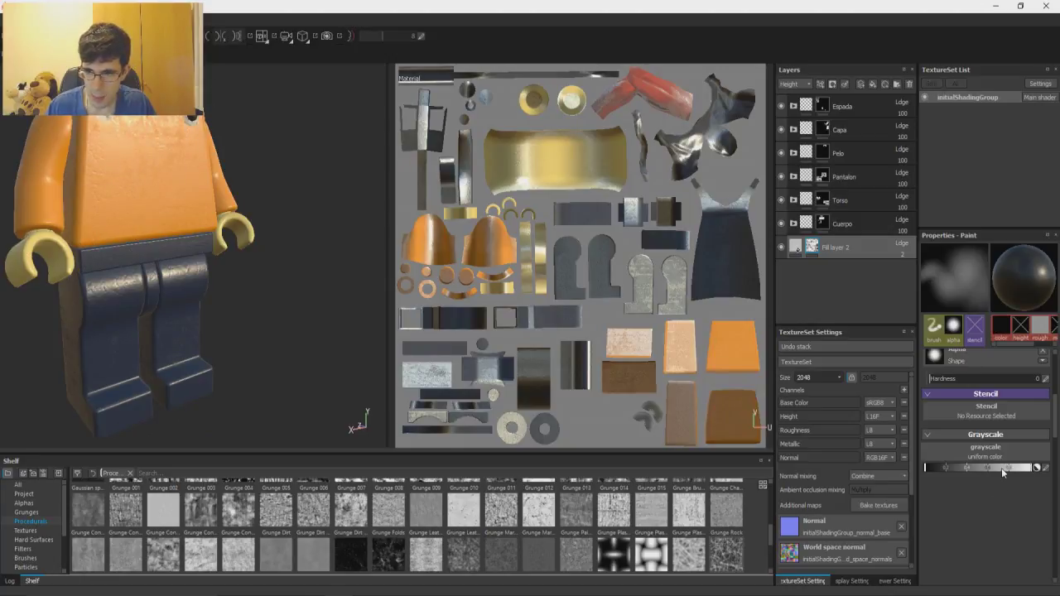
Step: Set the mask brush to white and paint some of Fill layer 2's detail back onto the upper torso
left_click_drag(1002, 472, 1031, 469)
mouse_move(176, 214)
left_mouse_down("alt")
mouse_move(121, 213)
mouse_move(171, 198)
mouse_move(149, 200)
left_mouse_up("alt")
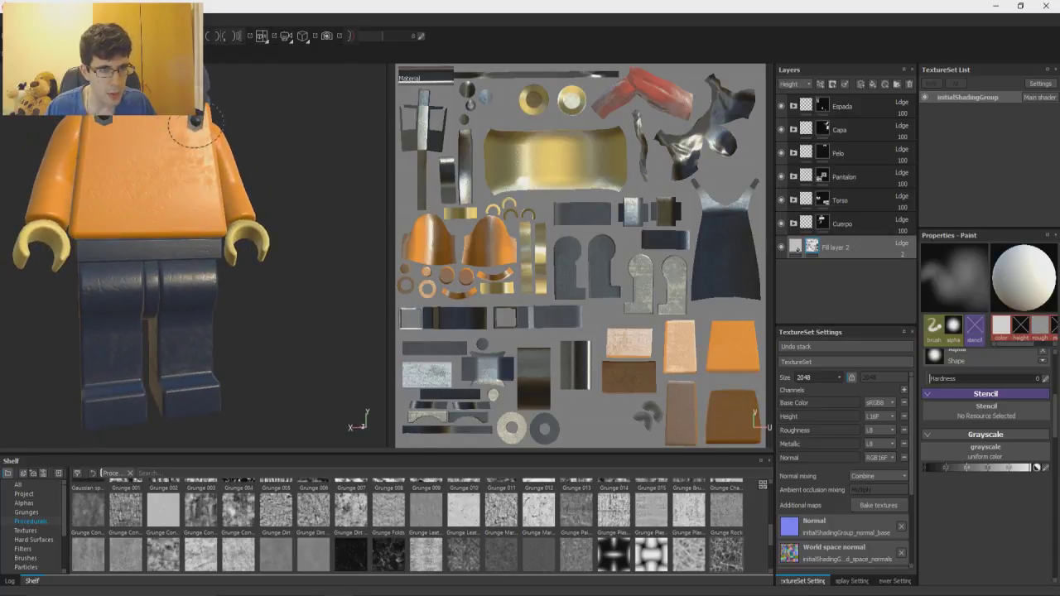
right_click_drag(200, 193, 112, 200, "alt")
middle_click_drag(112, 200, 144, 213, "alt")
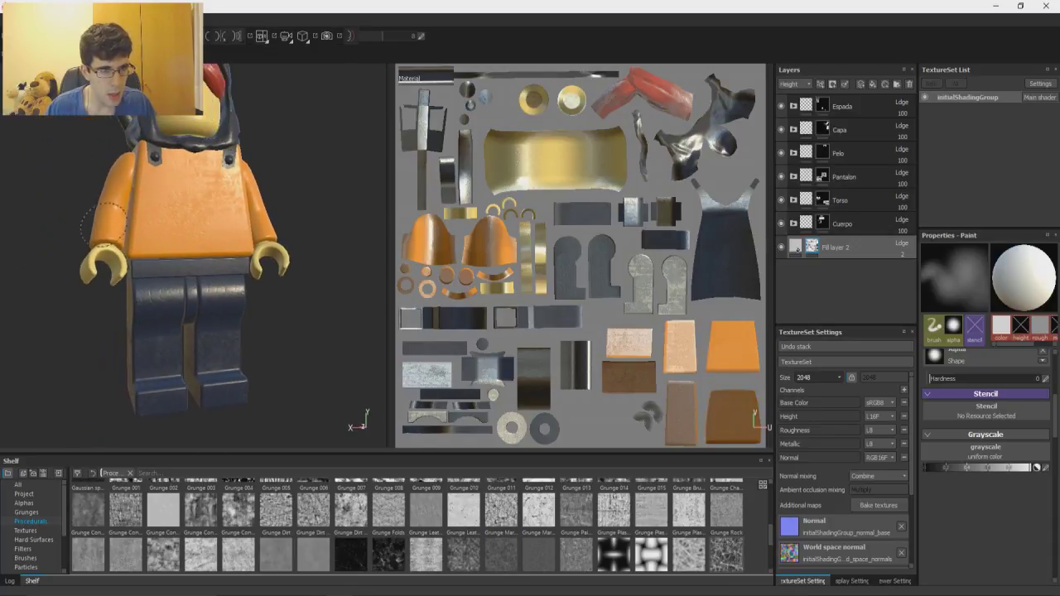
left_click_drag(120, 217, 122, 232, "alt")
mouse_move(123, 232)
right_mouse_down("shift")
mouse_move(216, 186)
mouse_move(153, 142)
right_mouse_up("shift")
left_click_drag(154, 154, 372, 331, "alt")
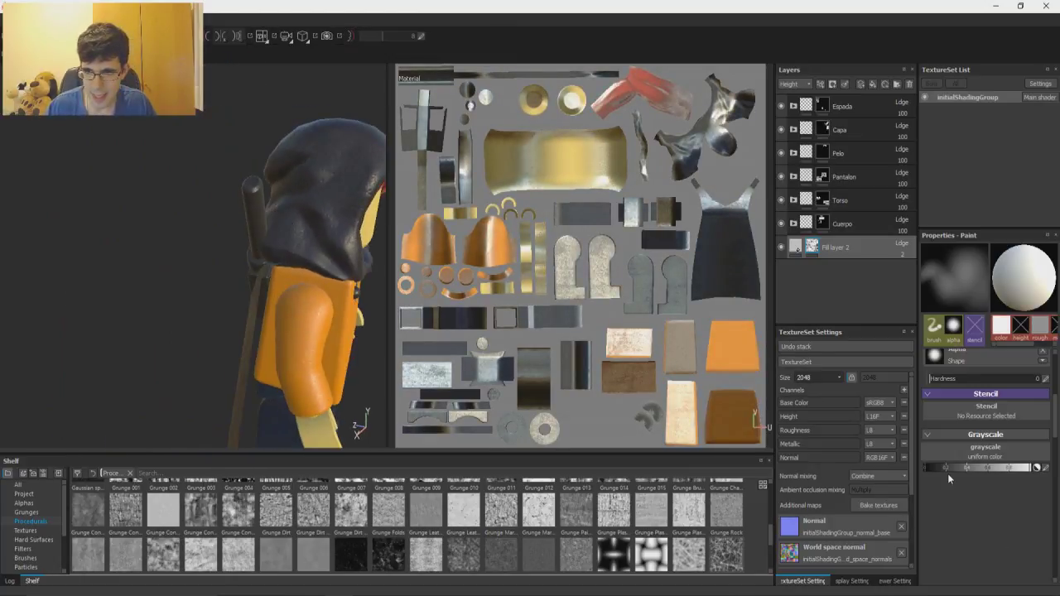
Step: Set the mask brush's grayscale to black and check Fill layer 2's surface detail on the hood, cape and arm
left_click_drag(945, 468, 920, 469)
scroll(258, 162, "up", 3)
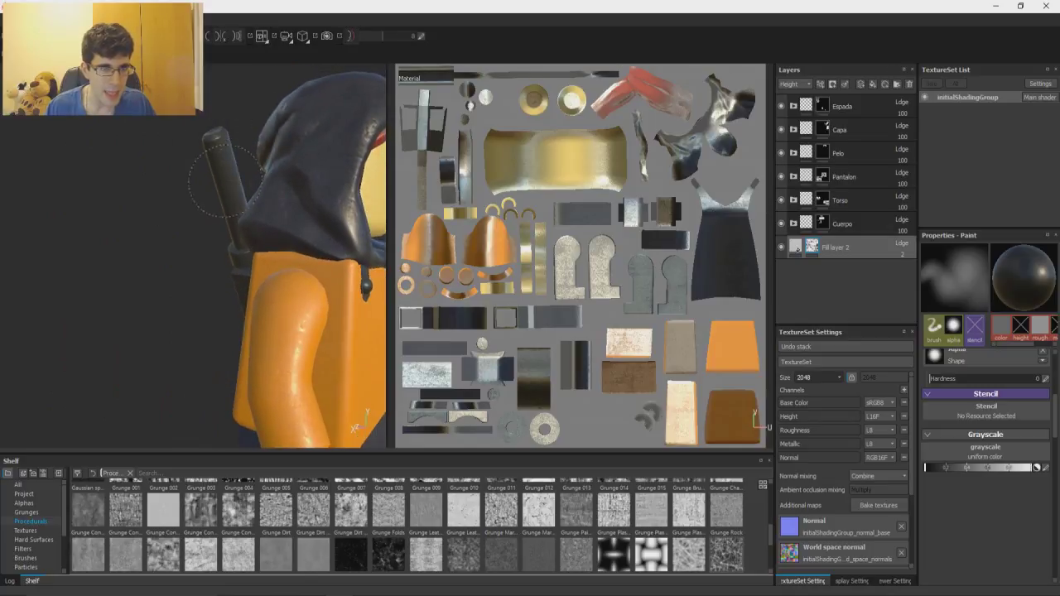
left_click_drag(233, 174, 262, 132, "alt")
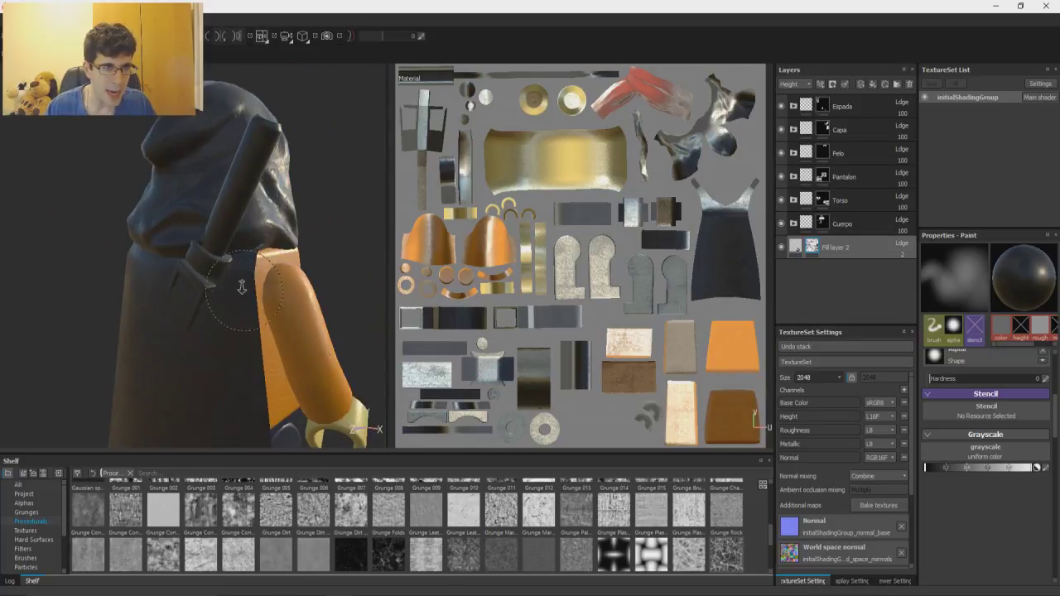
right_click_drag(242, 286, 211, 290, "alt")
left_click_drag(211, 290, 226, 257, "alt")
scroll(226, 257, "up", 2)
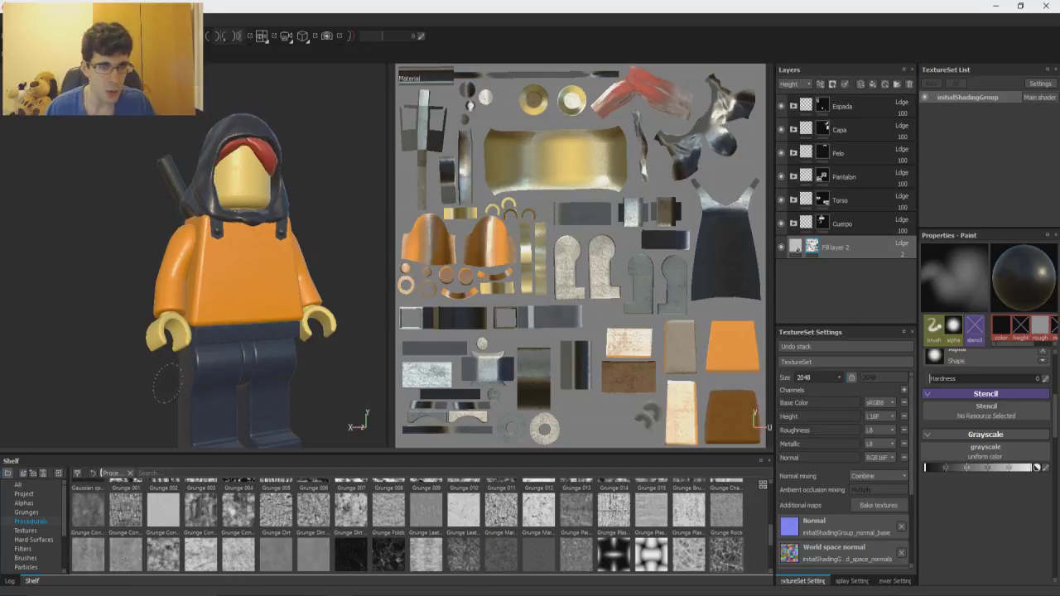
middle_click_drag(248, 295, 243, 284, "alt")
right_click_drag(243, 284, 241, 108, "alt")
left_click_drag(241, 109, 173, 196, "alt")
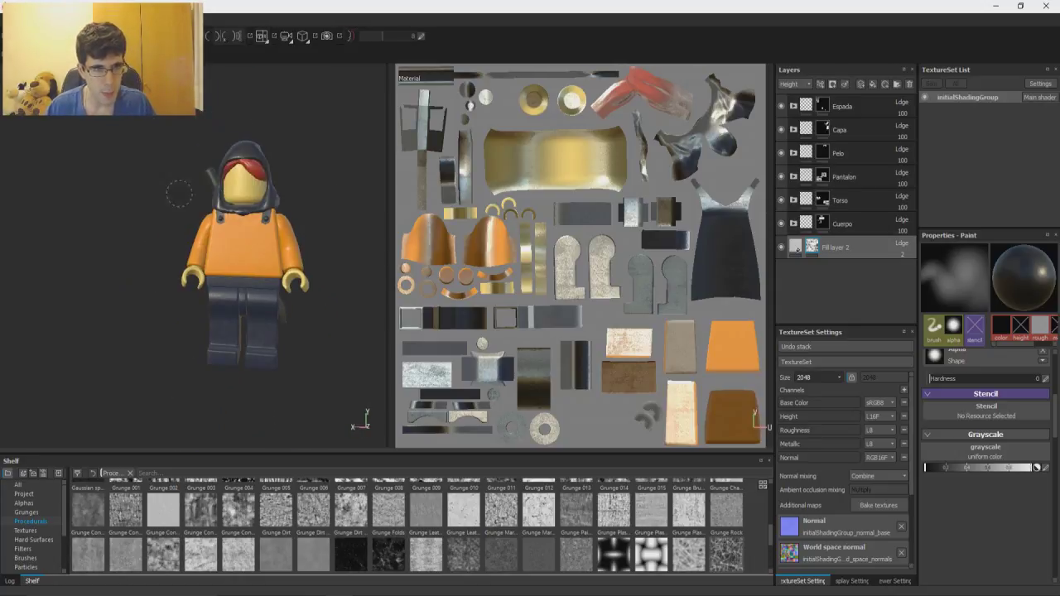
Step: Hide the interface panels and examine the surface finish of the figure's torso, legs and hood
scroll(224, 267, "up", 5)
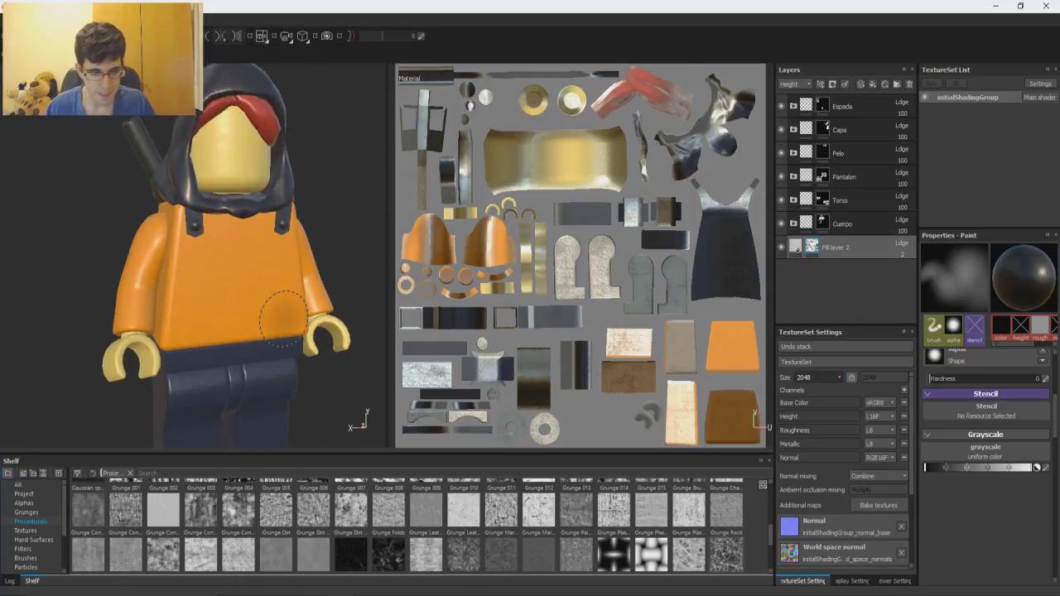
key("Tab")
left_click_drag(367, 337, 348, 419, "alt")
right_click_drag(348, 418, 328, 329, "alt")
middle_click_drag(328, 329, 309, 198, "alt")
right_click_drag(310, 199, 317, 365, "alt")
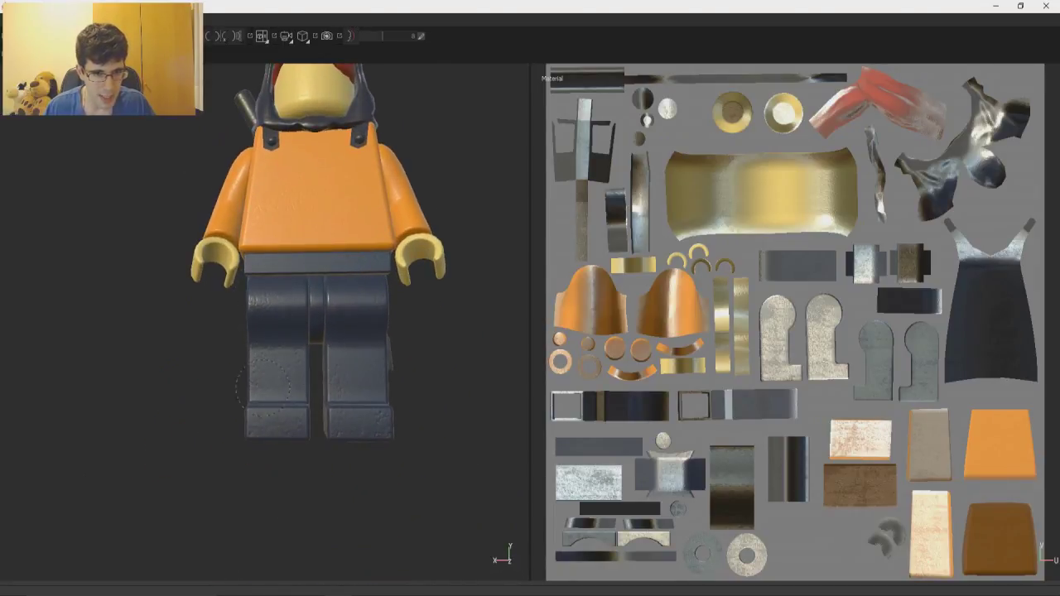
left_click_drag(390, 418, 398, 376, "alt")
left_click_drag(311, 213, 326, 267, "alt")
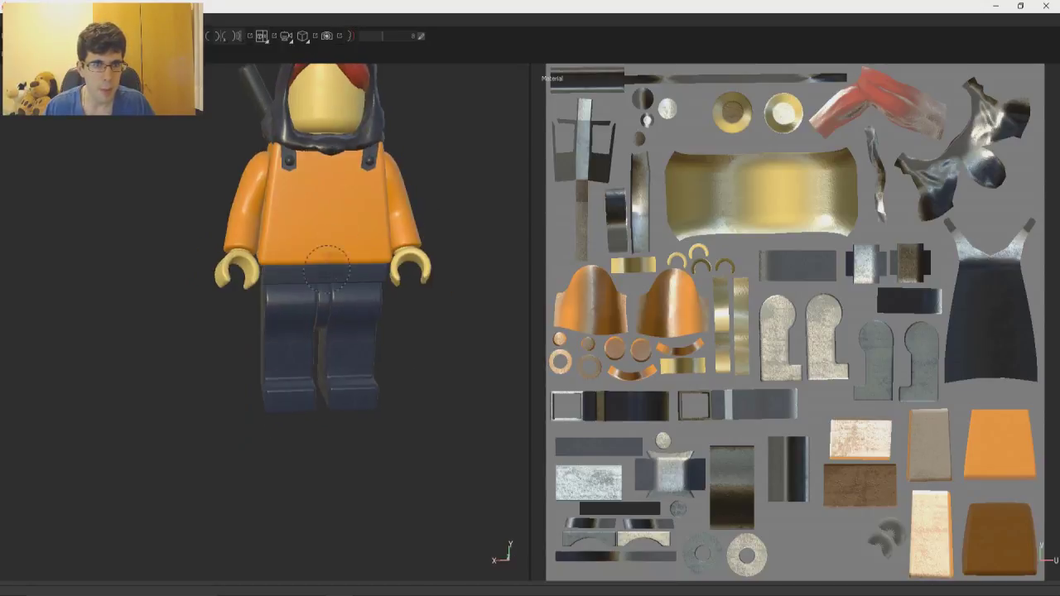
right_click_drag(326, 266, 318, 178, "alt")
left_click_drag(311, 169, 330, 143, "alt")
scroll(341, 164, "up", 3)
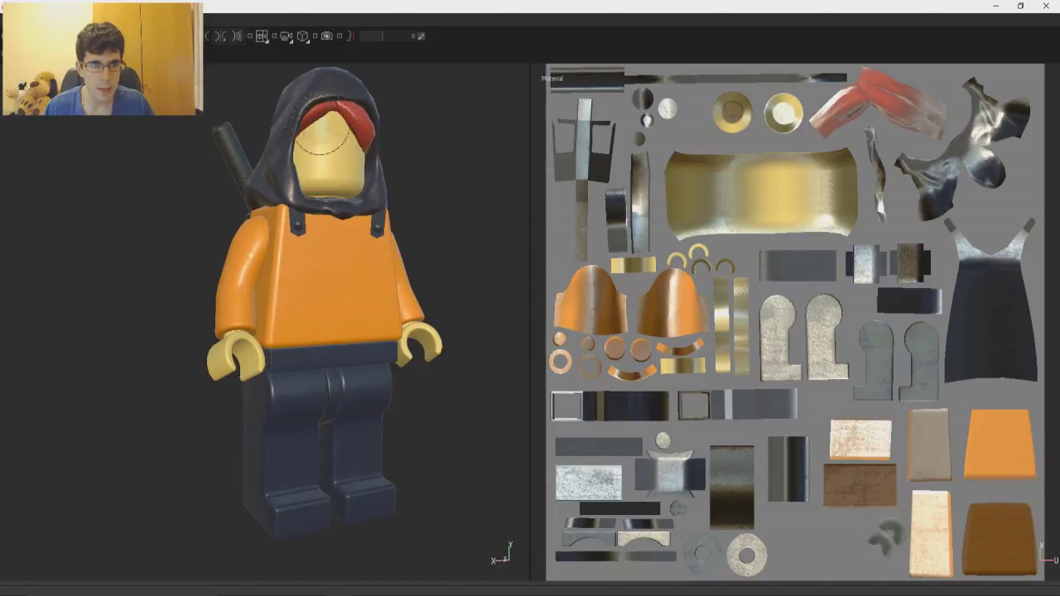
Step: Examine the whole figure from both sides, then show the interface panels again
left_click_drag(334, 228, 442, 217, "alt")
right_click_drag(443, 217, 266, 39, "alt")
left_click_drag(380, 265, 247, 256, "alt")
right_click_drag(247, 256, 320, 386, "alt")
scroll(320, 388, "down", 3)
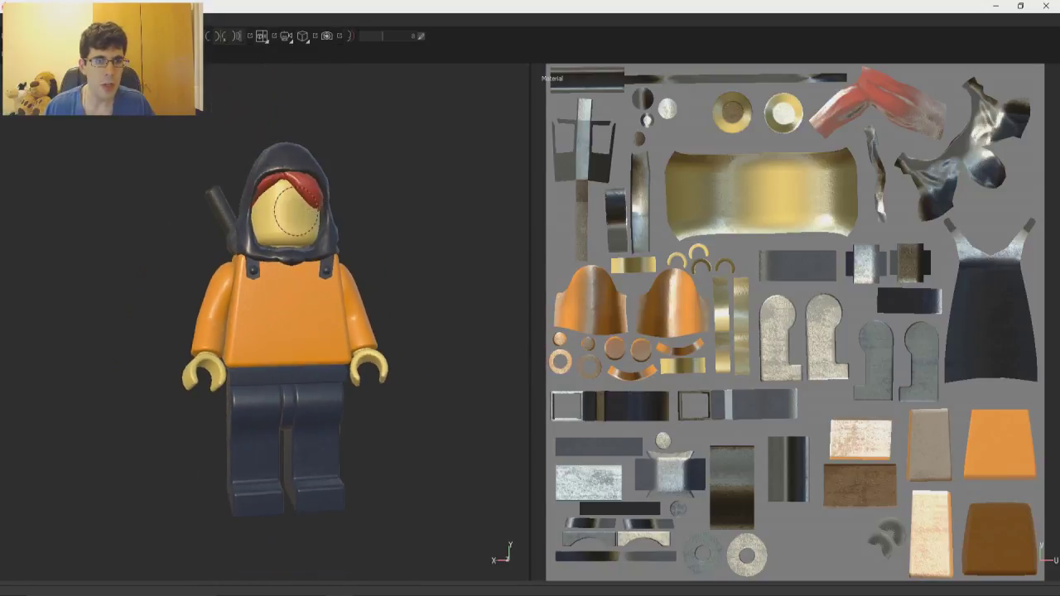
scroll(320, 388, "up", 2)
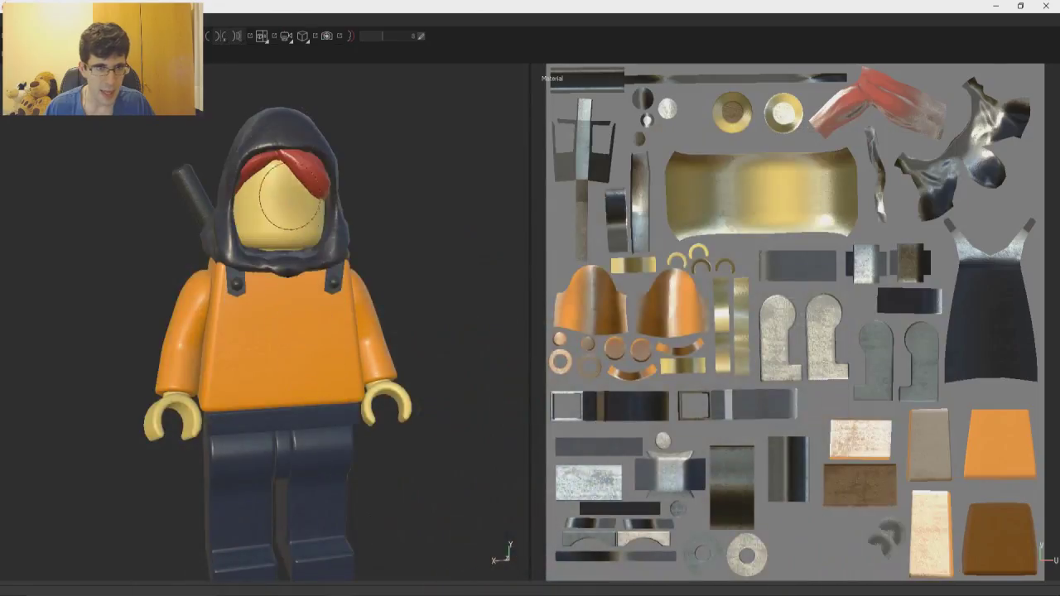
left_click_drag(273, 153, 333, 150)
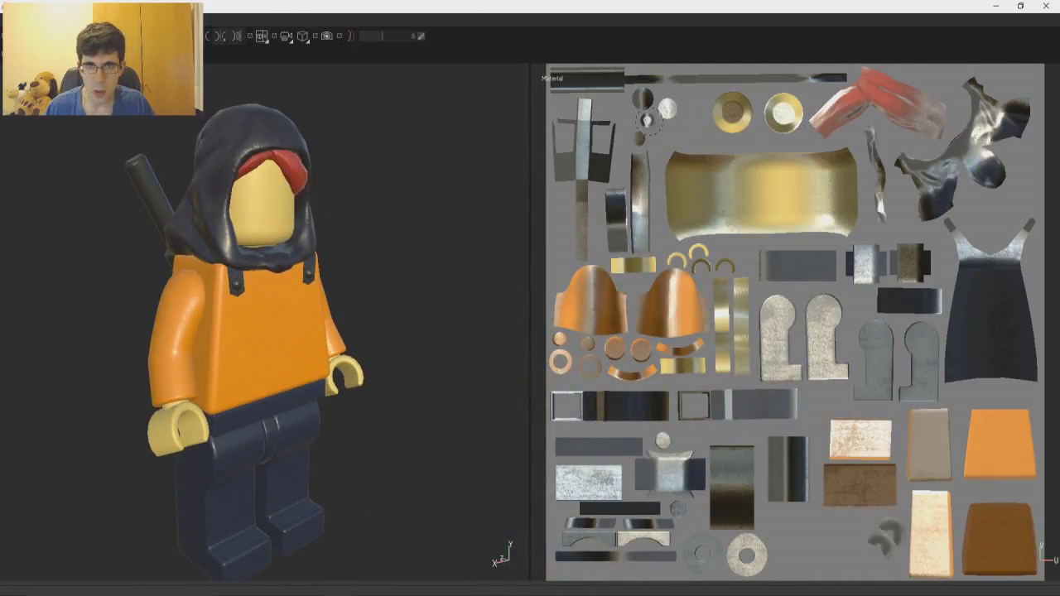
key("Tab")
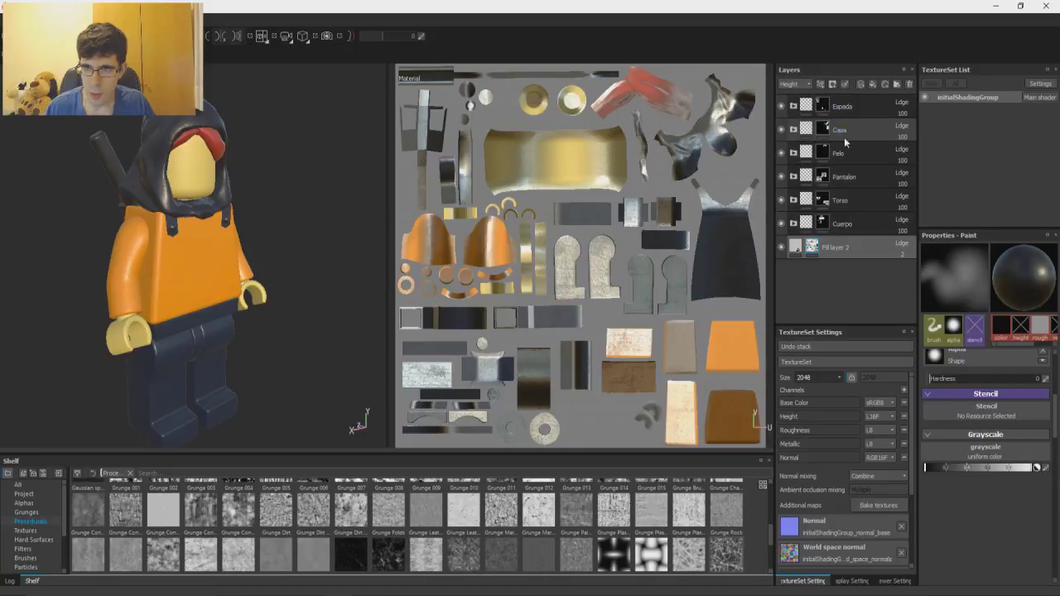
Step: Set the base color of the fill layer in the Capa folder to neutral near-black, RGB 0.009, 0.009, 0.009
left_click(794, 131)
left_click(813, 157)
left_click(961, 435)
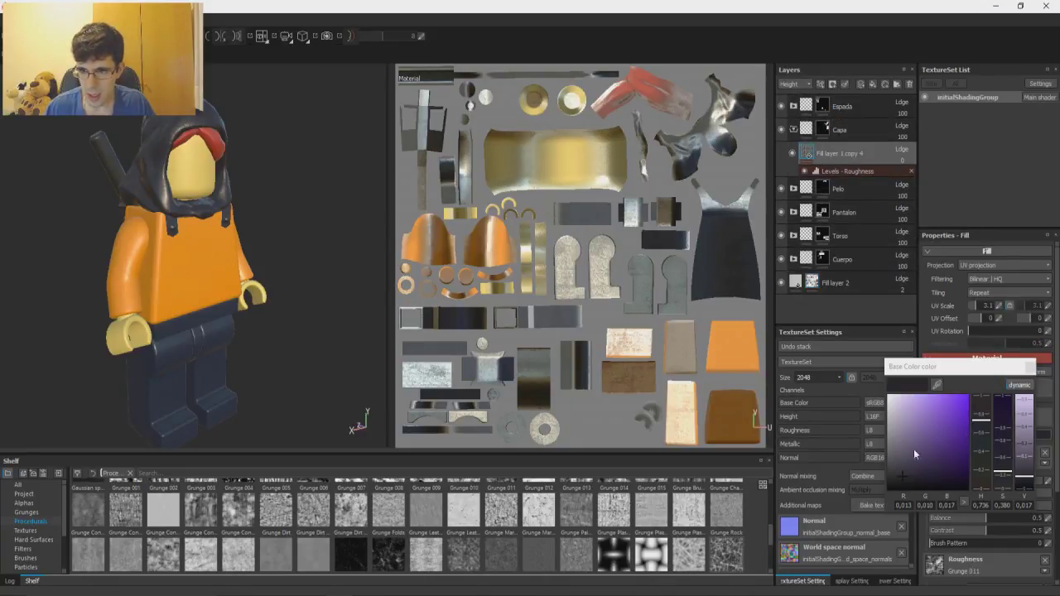
left_click_drag(900, 477, 884, 486)
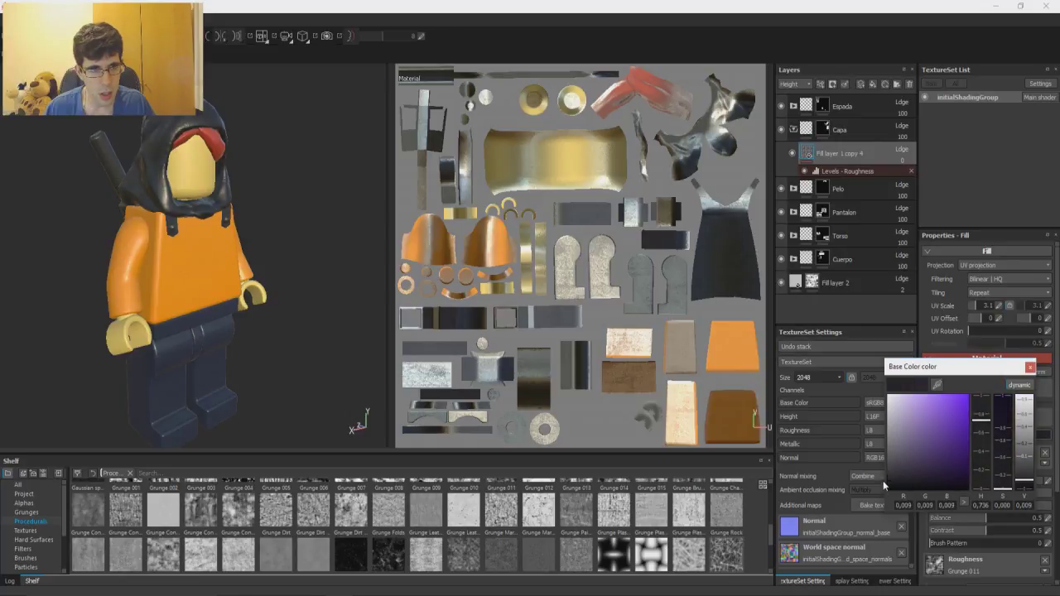
left_click(1029, 369)
left_click_drag(343, 237, 266, 245, "alt")
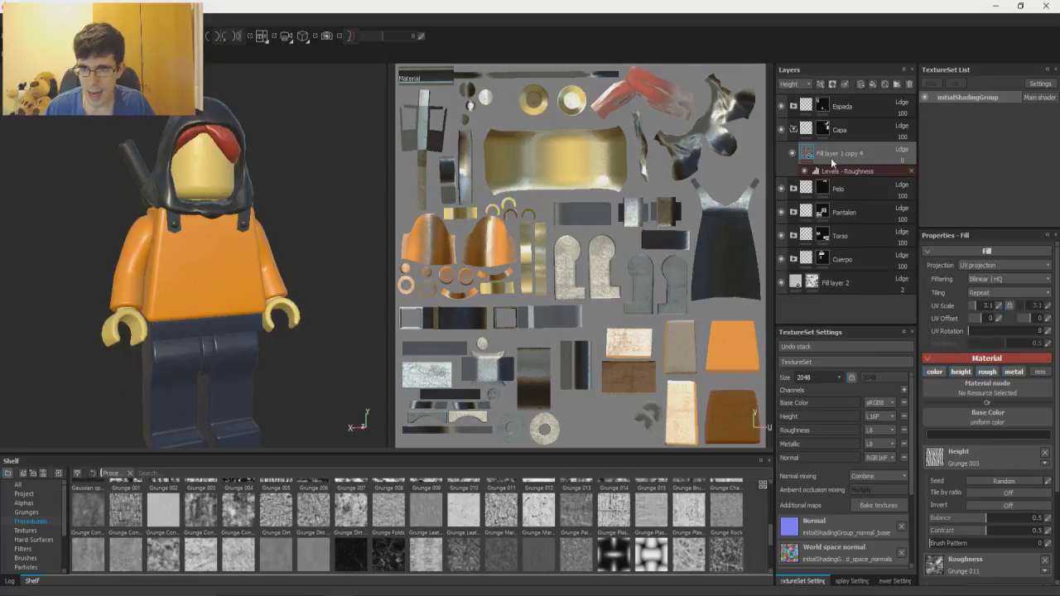
left_click(793, 130)
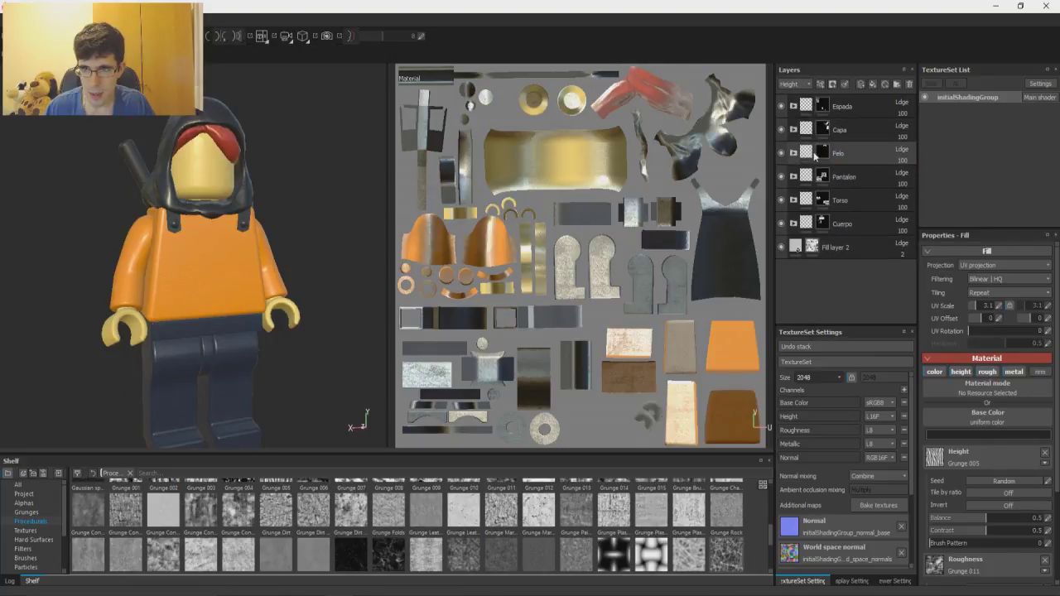
Step: Set the base color of the Torso folder's fill layer to a fully saturated orange, RGB 0.907, 0.301, 0.000
left_click(793, 200)
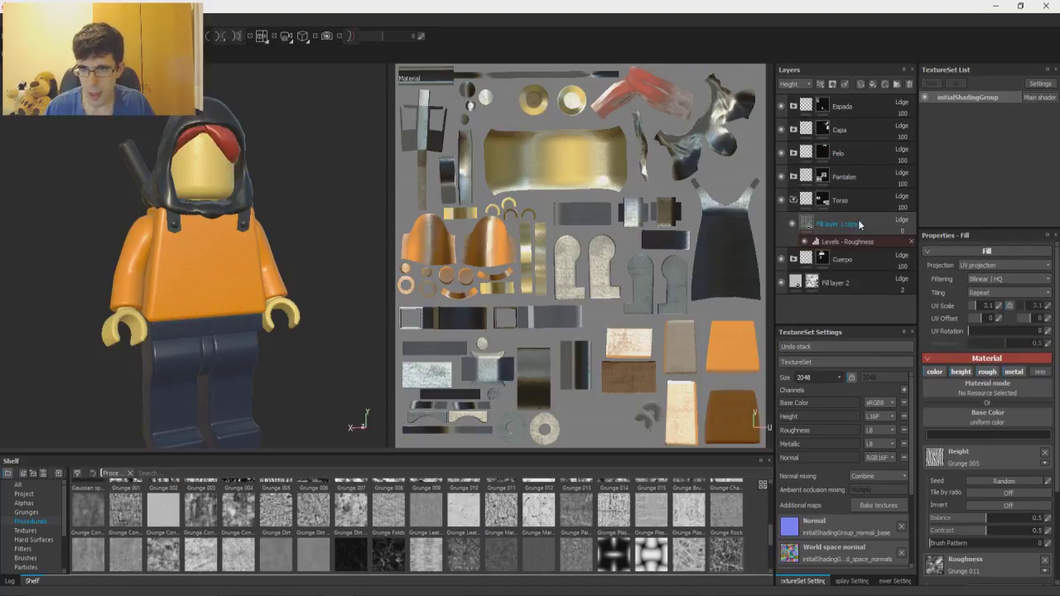
left_click(810, 224)
left_click(974, 437)
left_click_drag(971, 417, 976, 405)
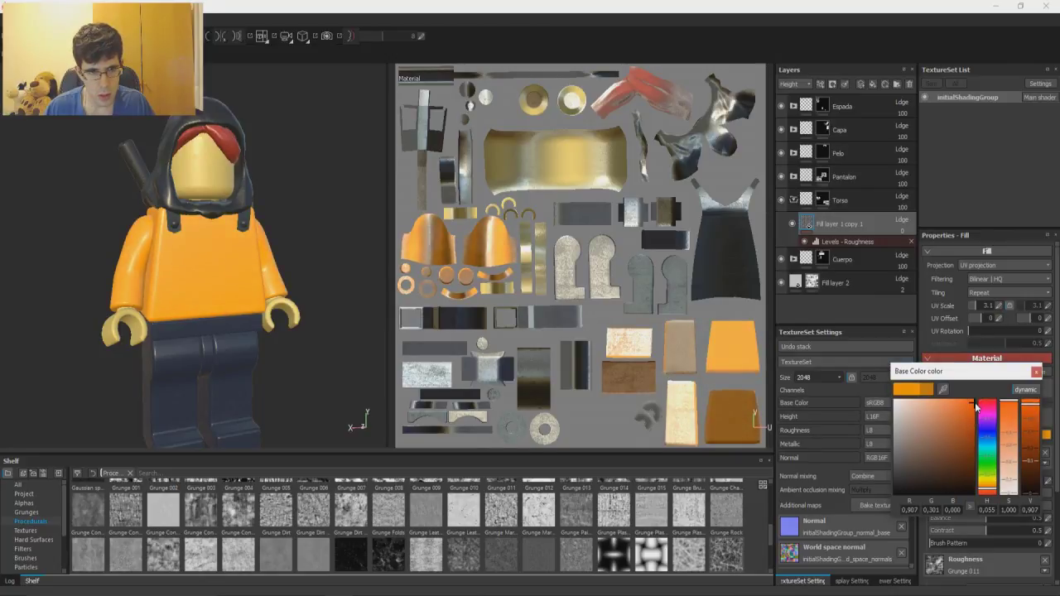
left_click(1035, 375)
left_click_drag(183, 179, 189, 183, "alt")
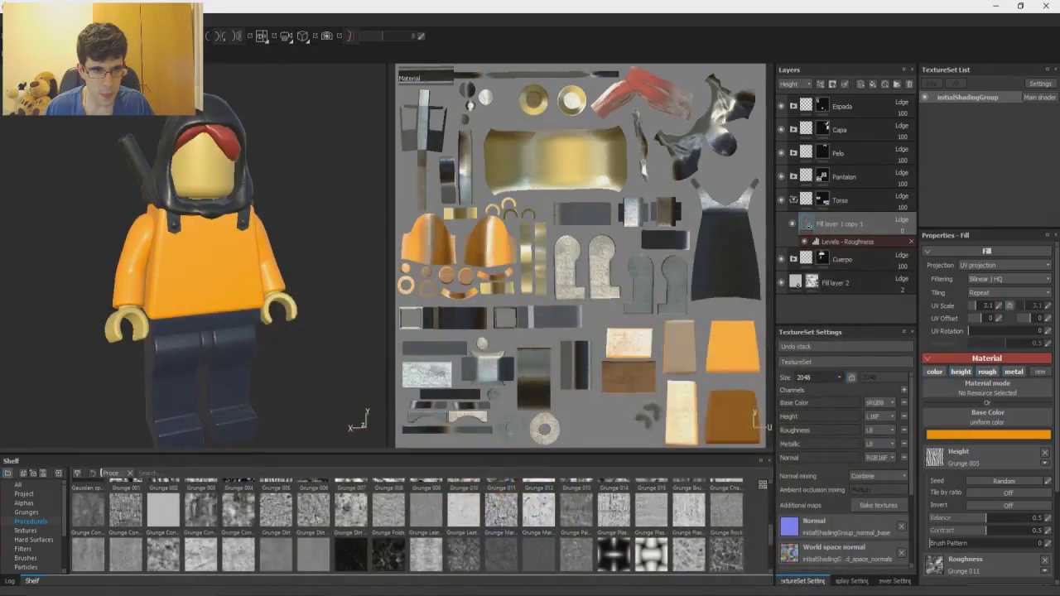
Step: Shift the Torso fill's base color to a redder orange with hue 0.037 and collapse the folder
left_click(934, 435)
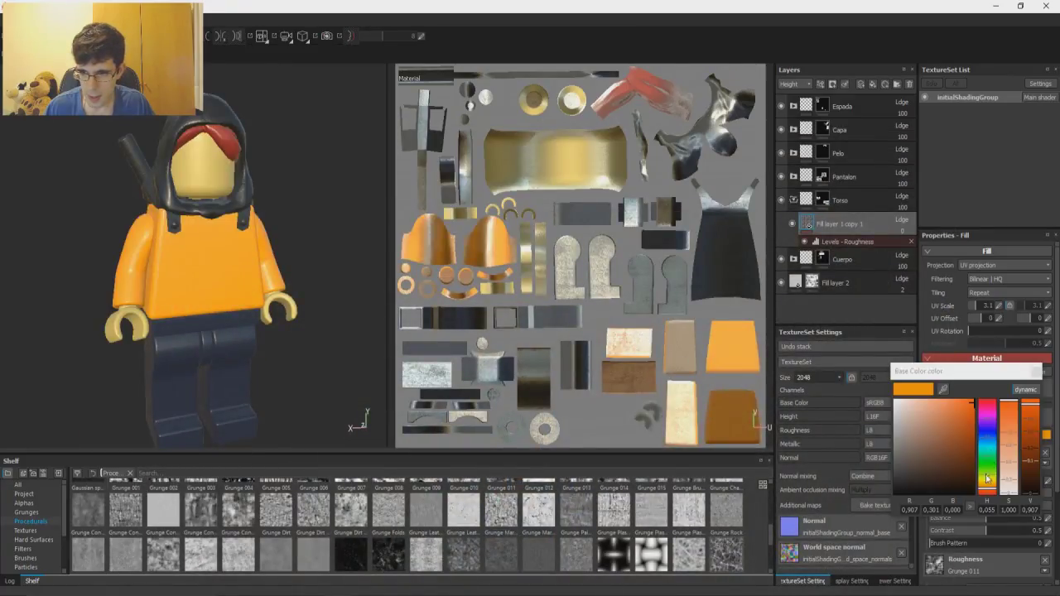
left_click_drag(984, 492, 988, 495)
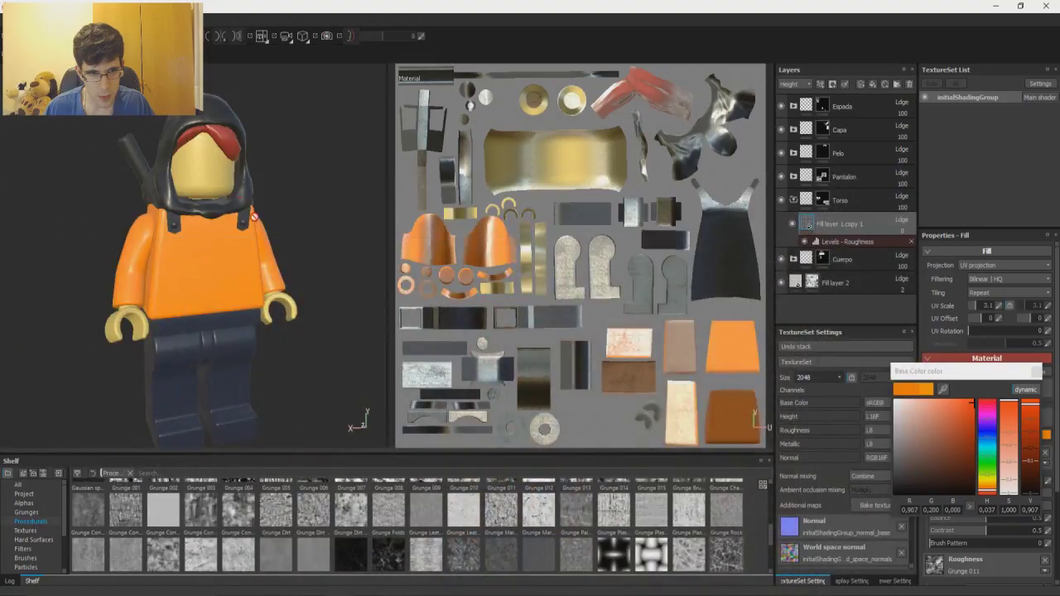
mouse_move(240, 179)
left_mouse_down("alt")
mouse_move(283, 179)
mouse_move(333, 249)
left_mouse_up("alt")
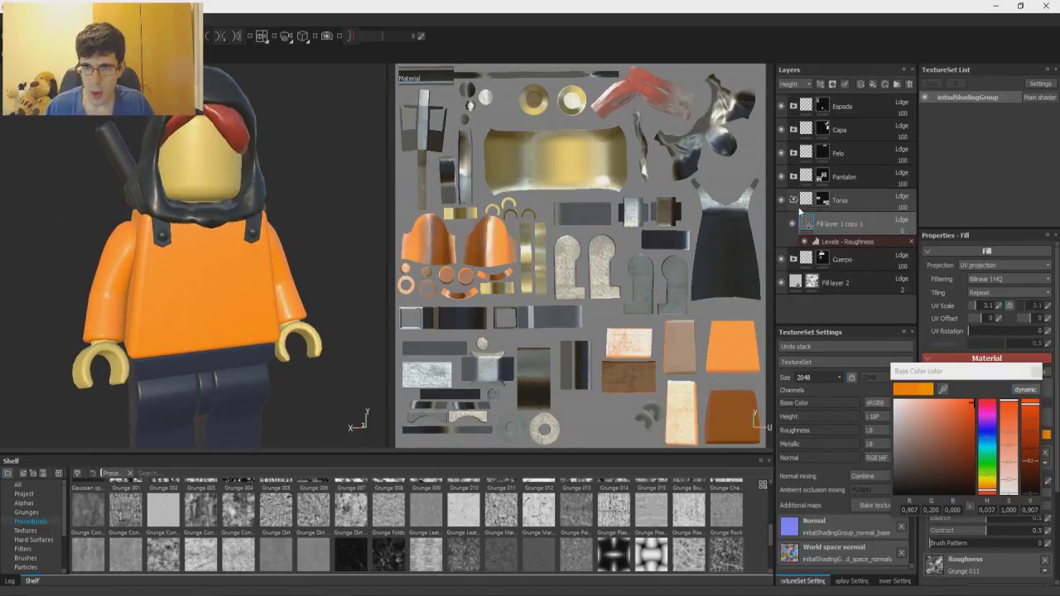
left_click(793, 199)
Step: Set the base color of the Pelo folder's fill layer to very dark reddish brown, RGB 0.027, 0.002, 0.002
left_click(793, 153)
left_click(840, 176)
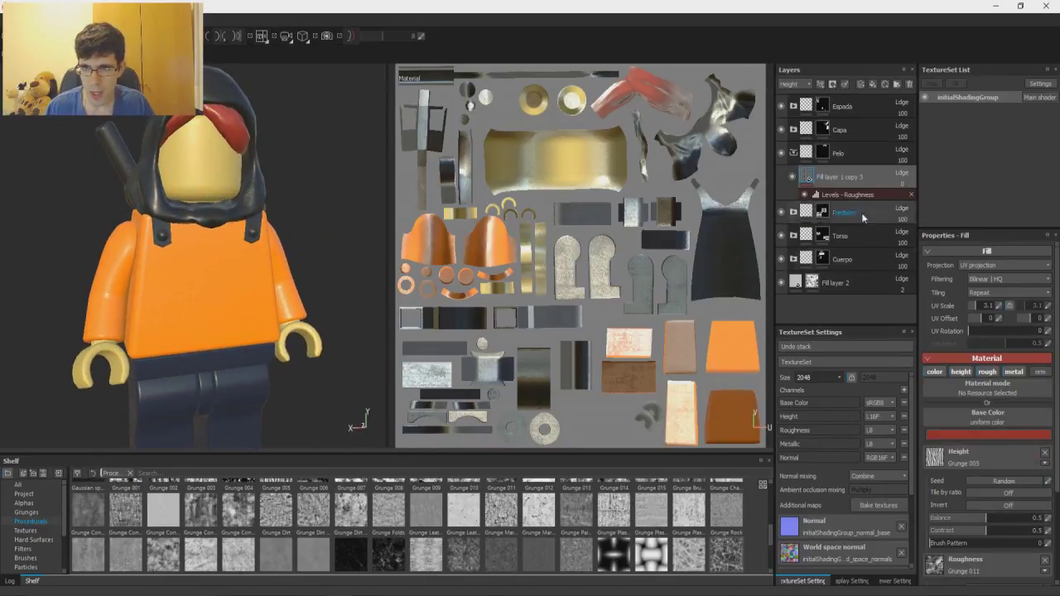
left_click(968, 432)
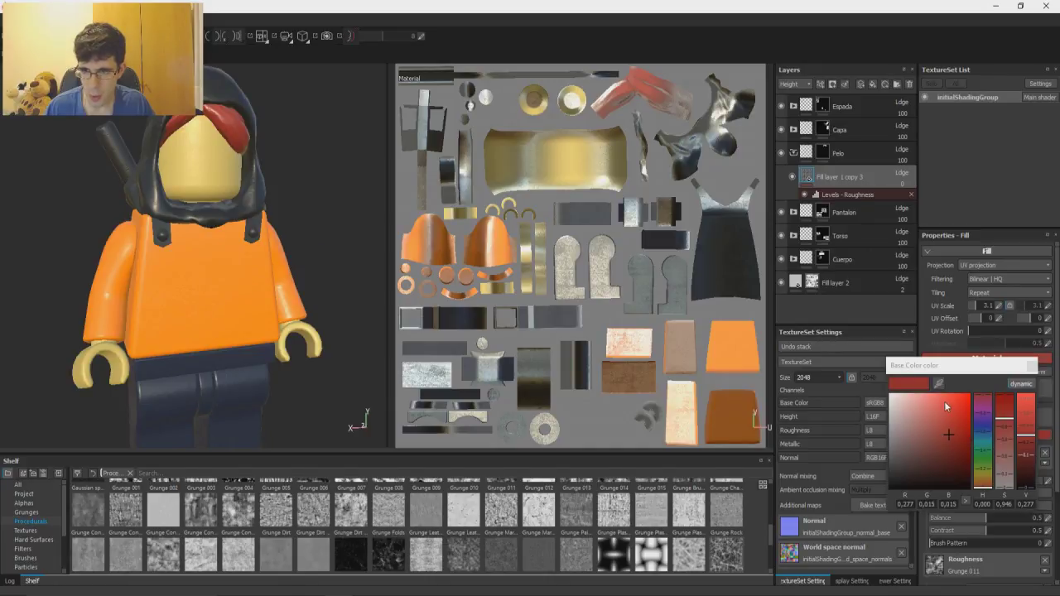
left_click_drag(953, 439, 912, 459)
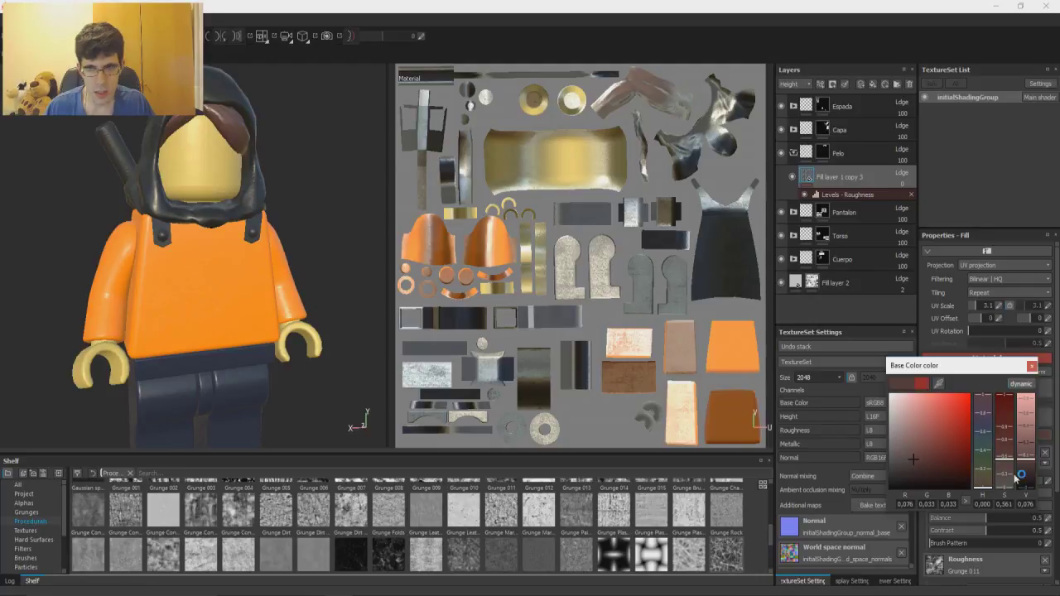
mouse_move(989, 485)
left_mouse_down()
mouse_move(991, 409)
mouse_move(997, 496)
left_mouse_up()
mouse_move(934, 480)
left_mouse_down()
mouse_move(896, 462)
mouse_move(962, 479)
mouse_move(943, 471)
left_mouse_up()
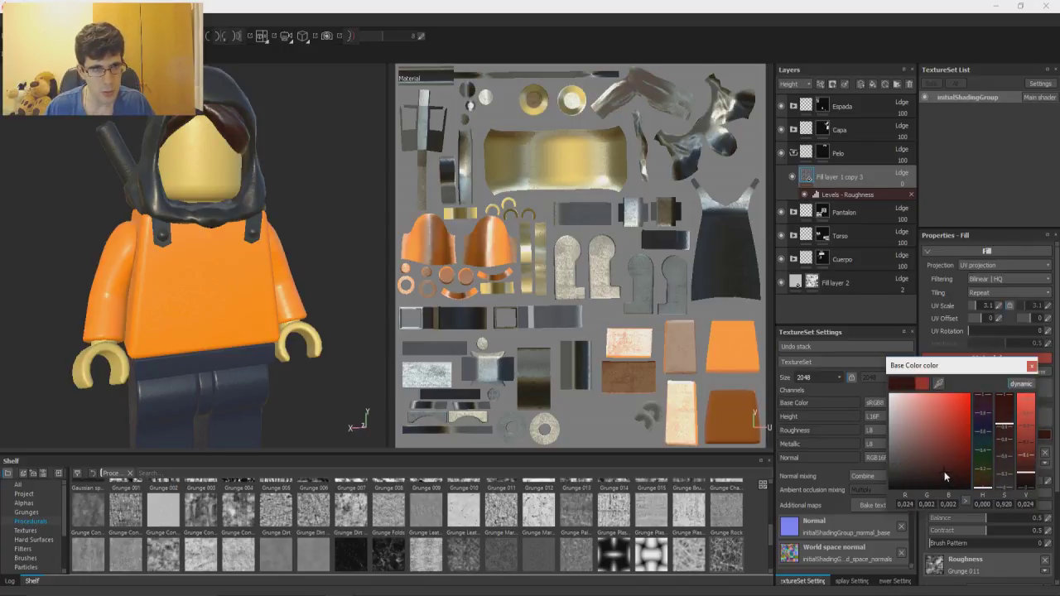
Step: Examine the hair, cape and torso colors on the figure from several angles and distances
left_click_drag(144, 183, 170, 184, "alt")
right_click_drag(171, 184, 168, 144, "alt")
middle_click_drag(169, 144, 172, 83, "alt")
left_click_drag(182, 120, 202, 156, "alt")
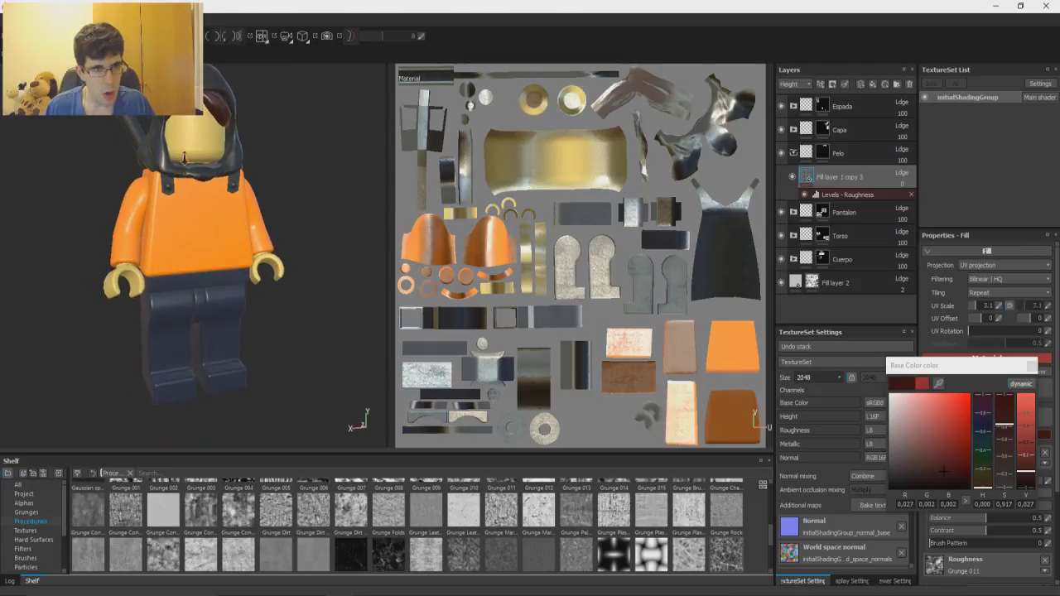
right_click_drag(202, 155, 203, 189, "alt")
middle_click_drag(210, 271, 210, 300, "alt")
right_click_drag(210, 300, 209, 267, "alt")
left_click_drag(212, 274, 187, 262, "alt")
right_click_drag(187, 263, 190, 305, "alt")
left_click_drag(190, 305, 254, 341, "alt")
middle_click_drag(254, 341, 249, 308, "alt")
left_click_drag(249, 308, 199, 301, "alt")
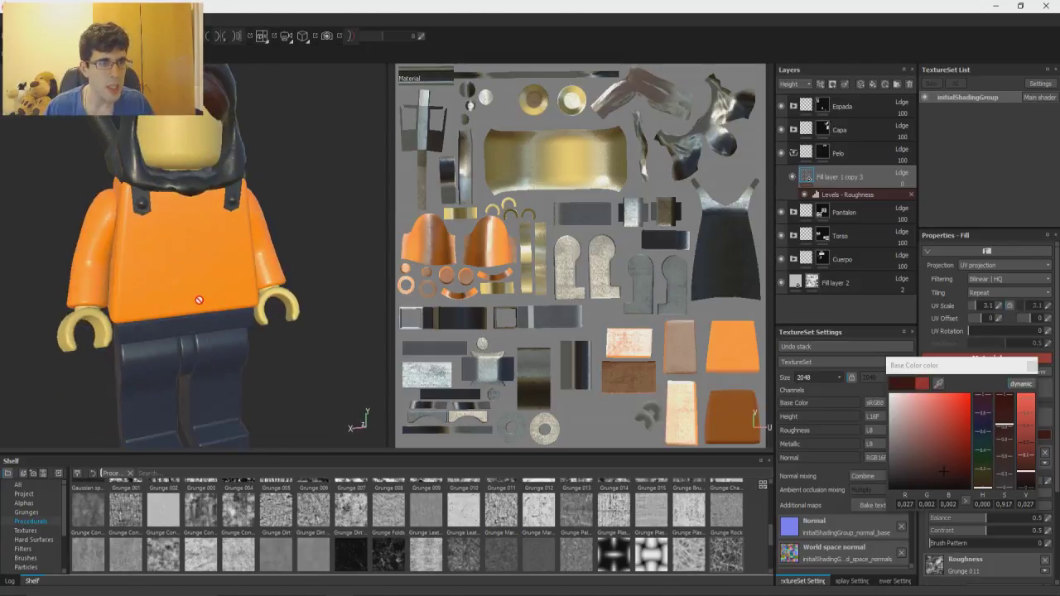
right_click_drag(198, 300, 199, 226, "alt")
left_click_drag(197, 207, 198, 211, "alt")
right_click_drag(198, 211, 199, 254, "alt")
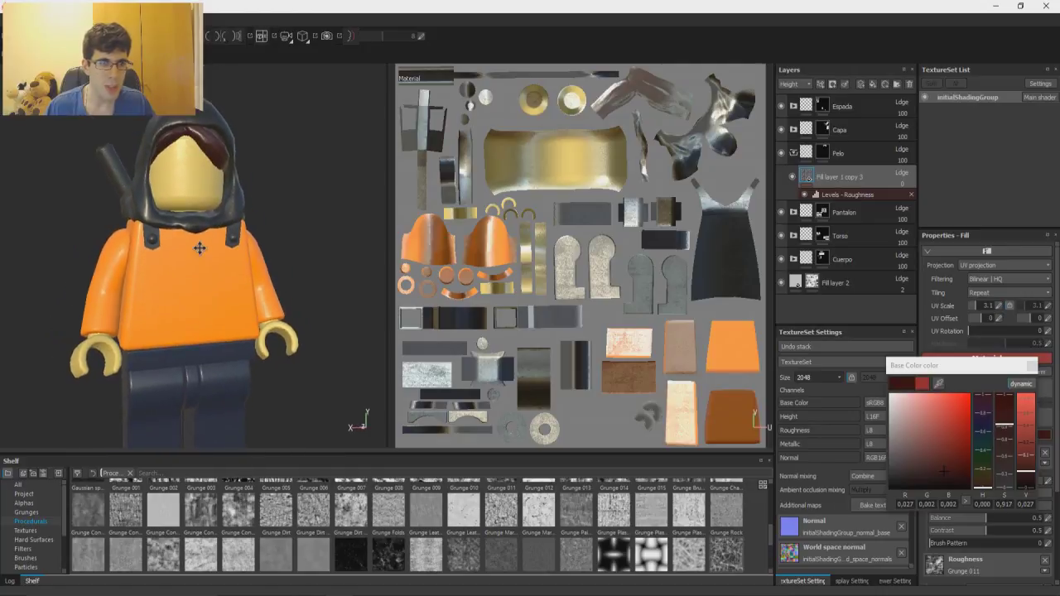
middle_click_drag(198, 253, 202, 229, "alt")
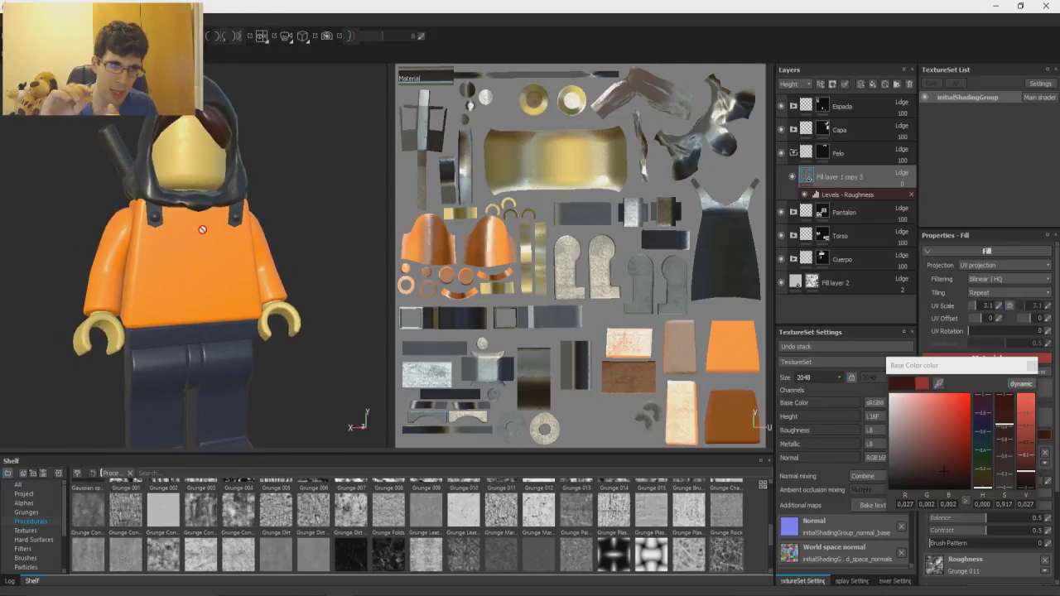